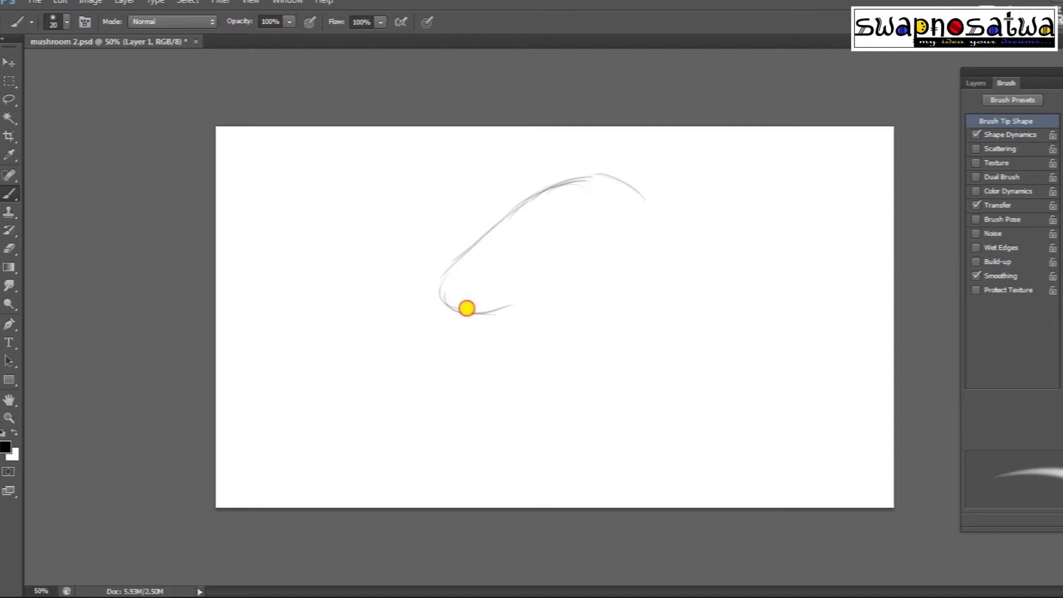
Brush the rough mushroom cap outline: top curve, right side, bottom edge and underside.
left_click_drag(493, 224, 639, 177)
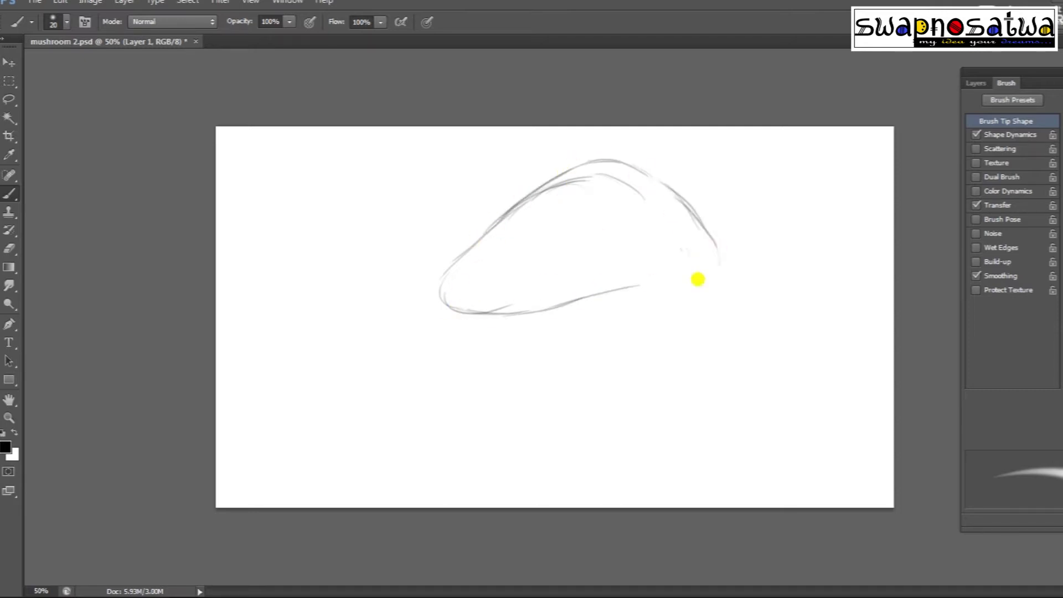
left_click_drag(509, 319, 701, 294)
left_click_drag(588, 163, 450, 263)
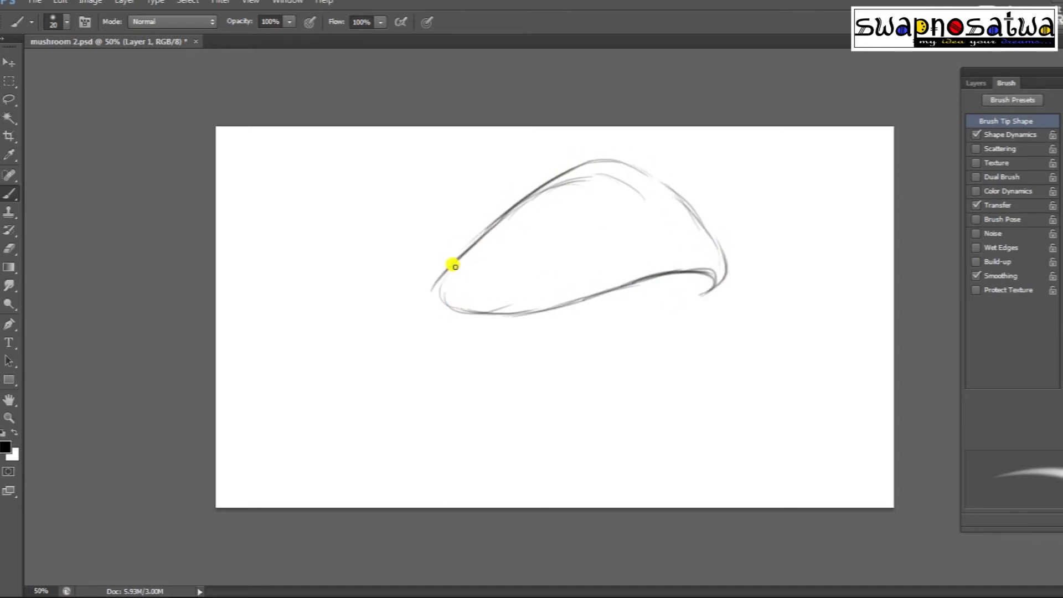
left_click_drag(446, 311, 669, 309)
left_click_drag(557, 302, 673, 254)
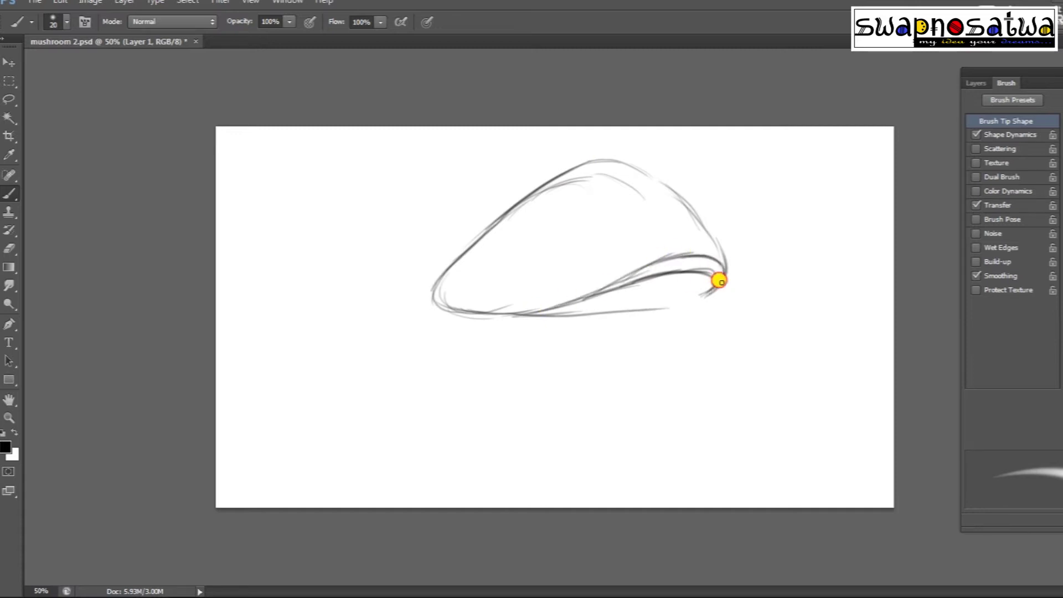
left_click_drag(488, 325, 707, 285)
left_click_drag(491, 332, 625, 321)
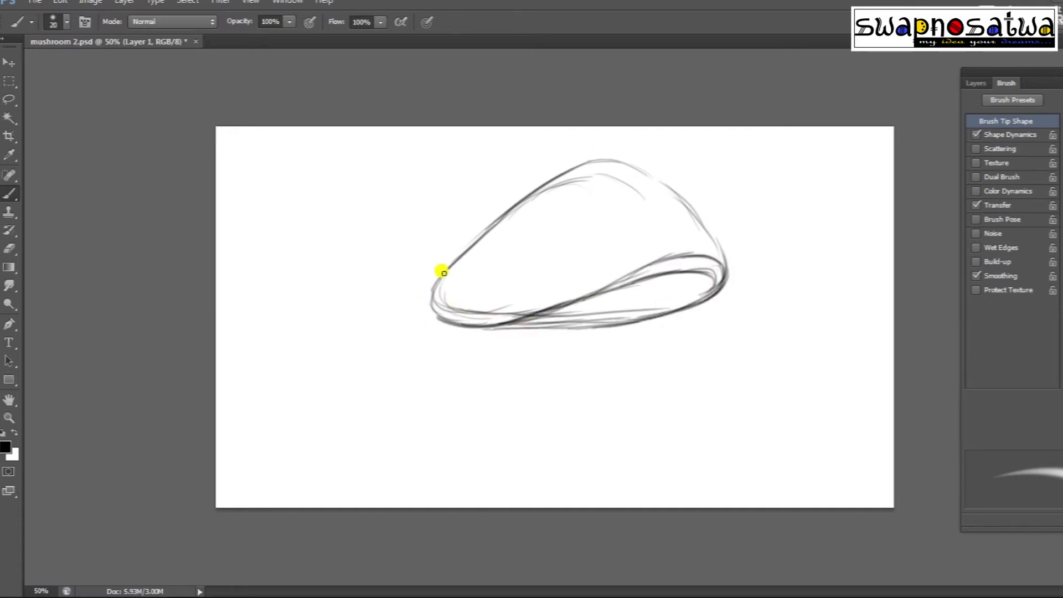
left_click_drag(702, 217, 724, 282)
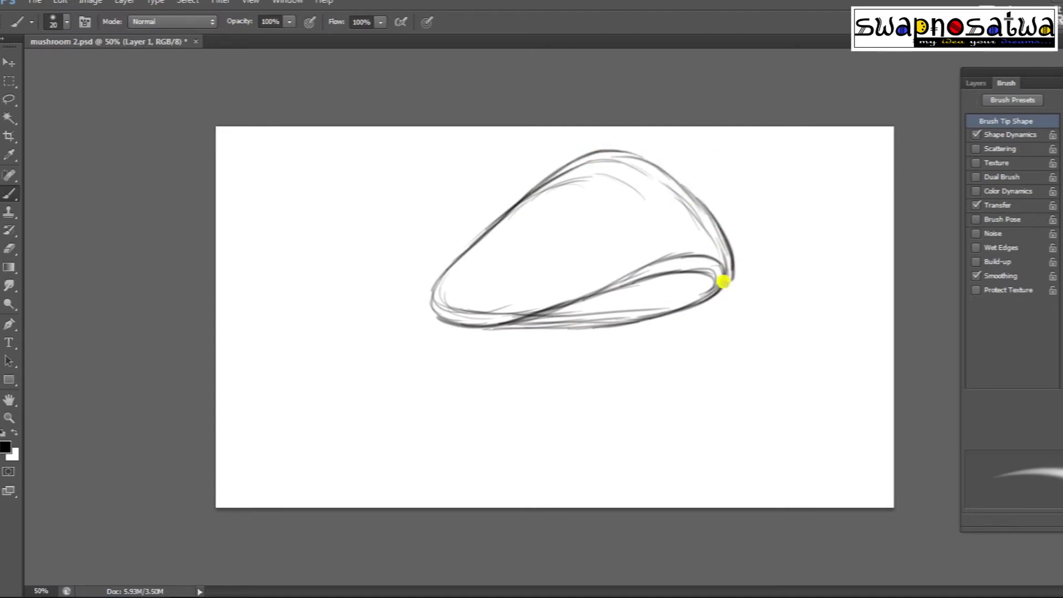
mouse_move(623, 279)
left_mouse_down()
mouse_move(674, 257)
mouse_move(682, 298)
left_mouse_up()
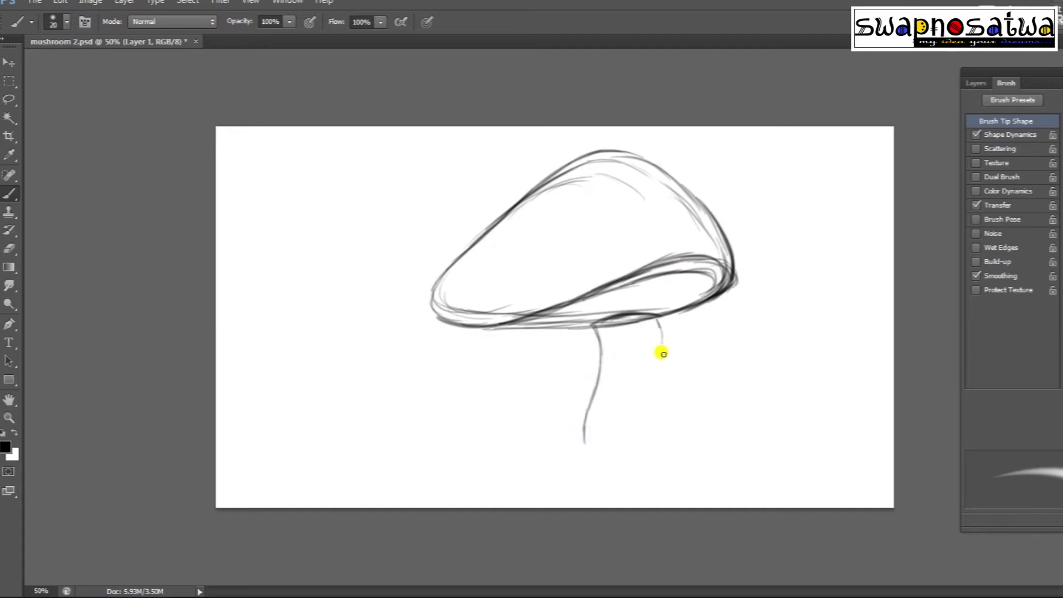
Lasso the cap and Free Transform it wider, skewing its right side and top left.
key("ctrl+t")
key("Escape")
key("l")
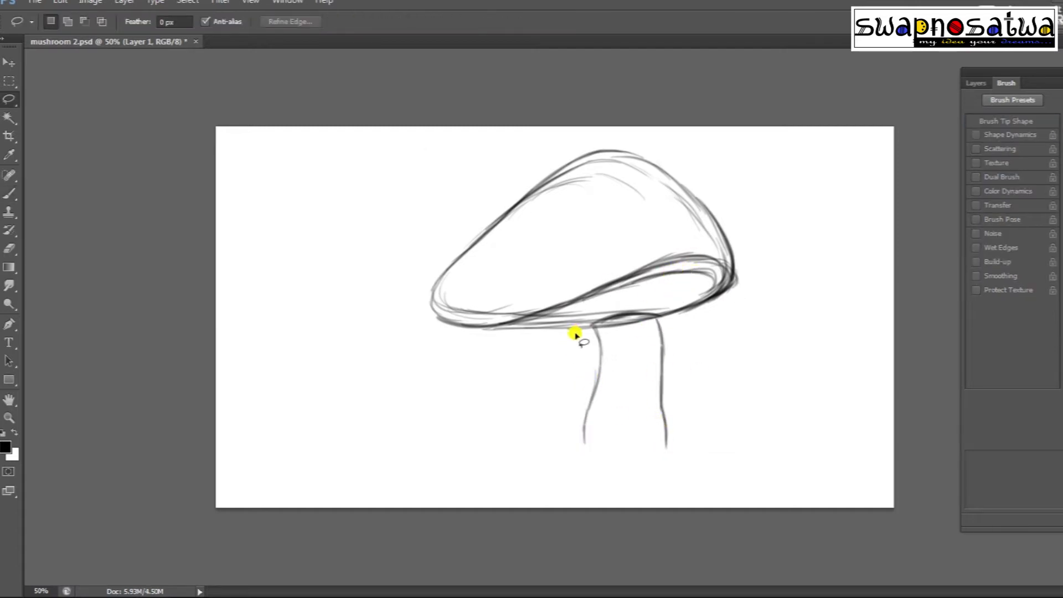
left_click_drag(529, 345, 624, 311)
key("ctrl+t")
left_click_drag(788, 238, 807, 226)
left_click_drag(807, 126, 832, 142)
left_click_drag(605, 130, 565, 149)
left_click_drag(382, 348, 421, 355)
key("Return")
key("ctrl+d")
Erase the extra strokes under and inside the cap, then begin transforming the whole sketch.
key("e")
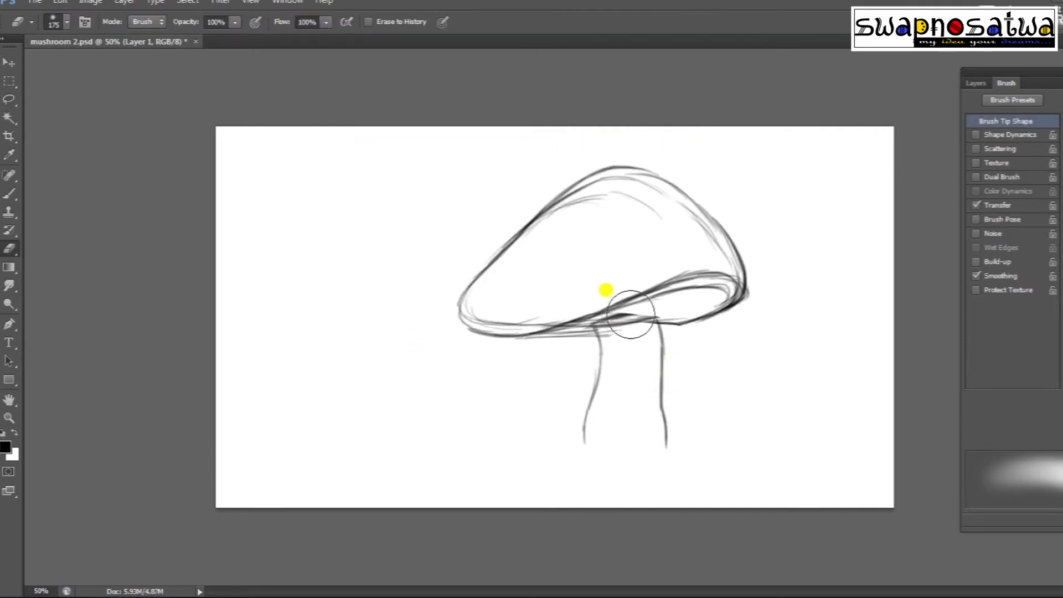
mouse_move(579, 321)
left_mouse_down()
mouse_move(723, 273)
mouse_move(536, 311)
left_mouse_up()
key("b")
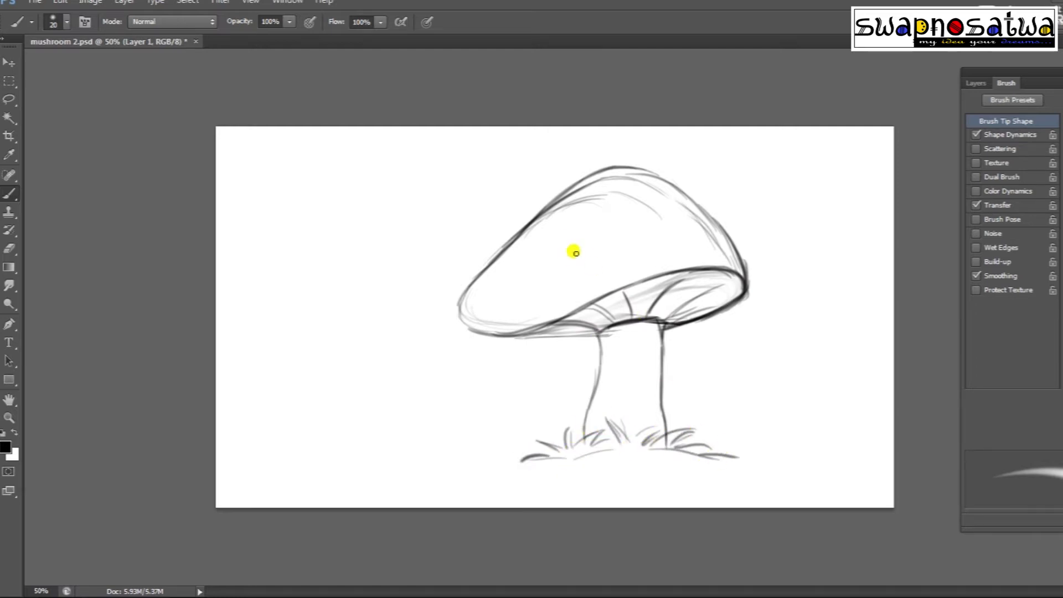
key("e")
left_click_drag(553, 205, 686, 226)
key("ctrl+t")
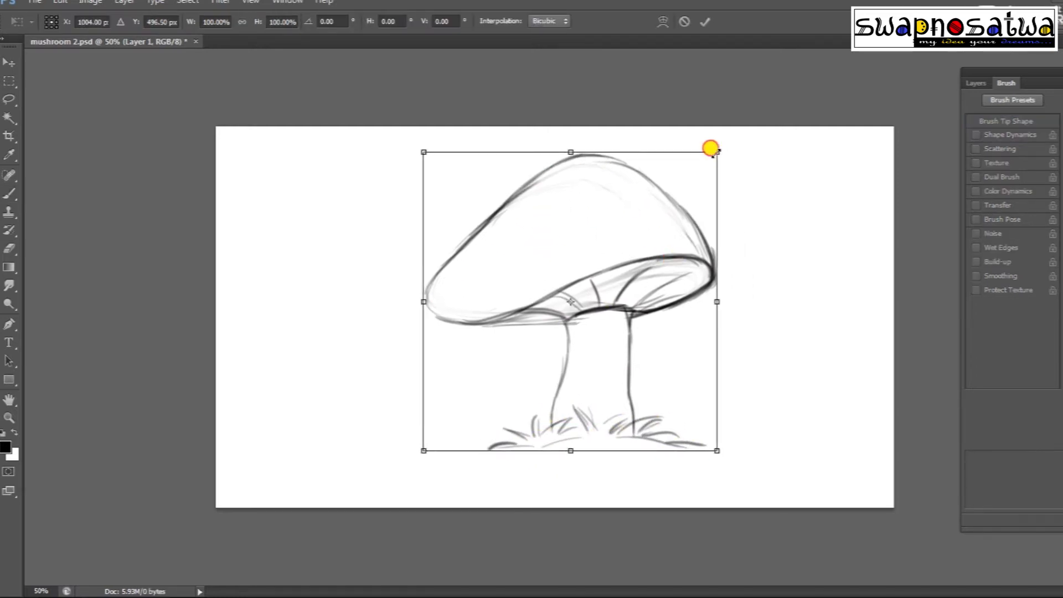
Skew the sketch from its top-right corner, lower its opacity and add a new layer.
left_click_drag(716, 149, 740, 162)
key("Return")
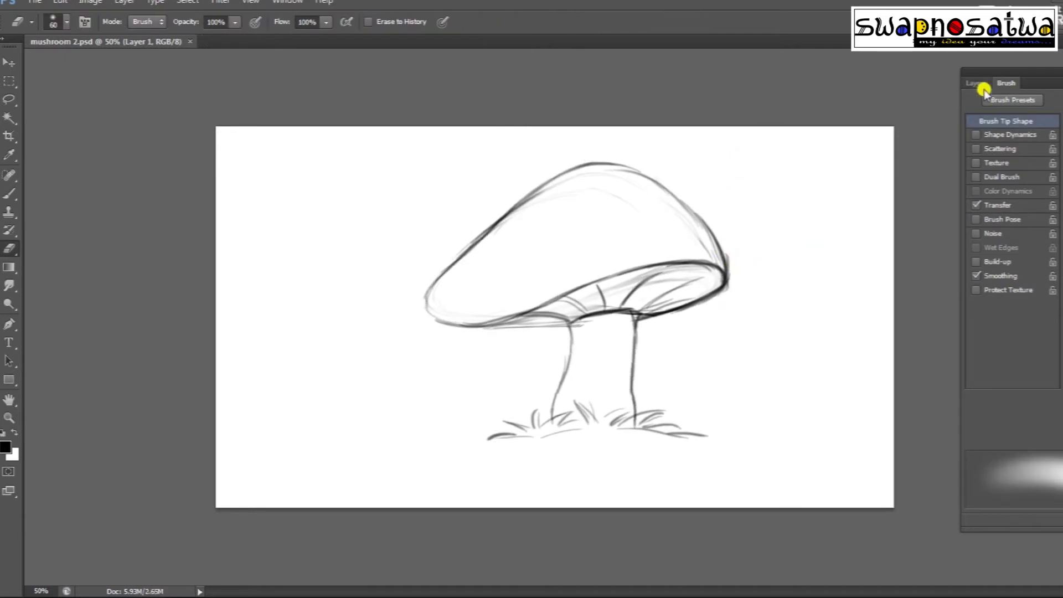
key("F7")
left_click_drag(1058, 118, 1041, 136)
key("ctrl+shift+alt+n")
Trace a closed, smooth Pen path around the mushroom cap.
key("p")
left_click(425, 309)
left_click_drag(465, 252, 515, 218)
left_click_drag(567, 170, 598, 154)
left_click_drag(681, 191, 727, 240)
left_click_drag(639, 320, 485, 349)
left_click(638, 320)
left_click_drag(729, 240, 743, 247)
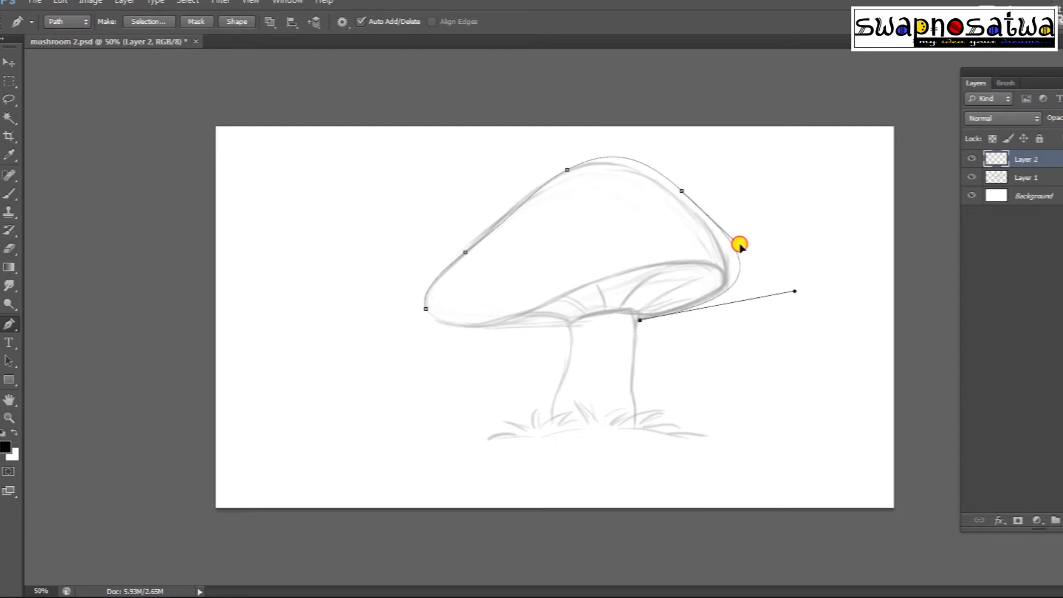
left_click_drag(570, 325, 541, 334)
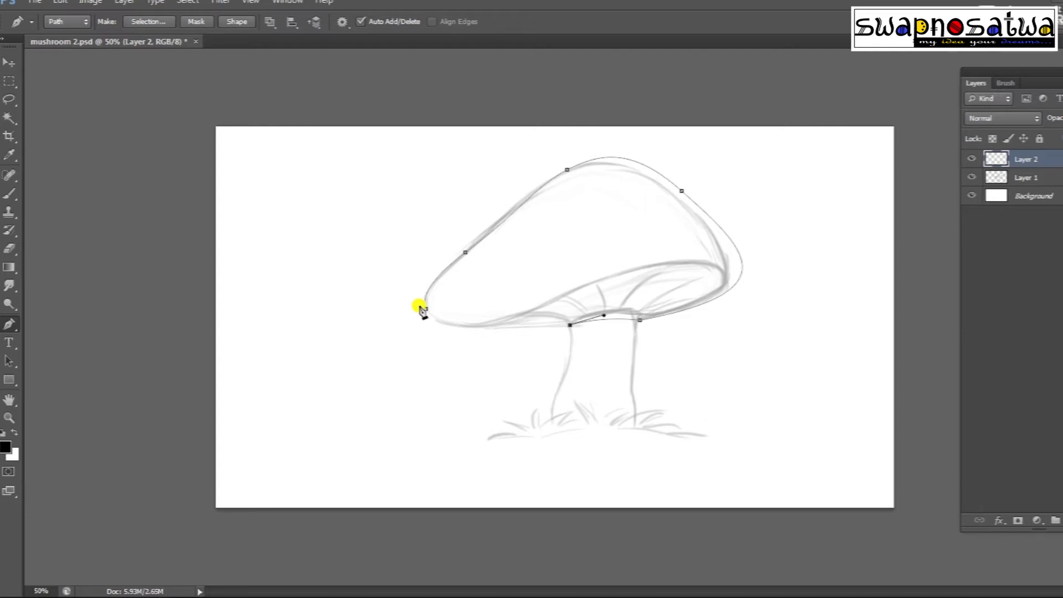
left_click_drag(426, 313, 423, 273)
Load the cap path as a selection and fill a new layer with an orange-to-red gradient.
key("ctrl+Return")
key("ctrl+shift+alt+n")
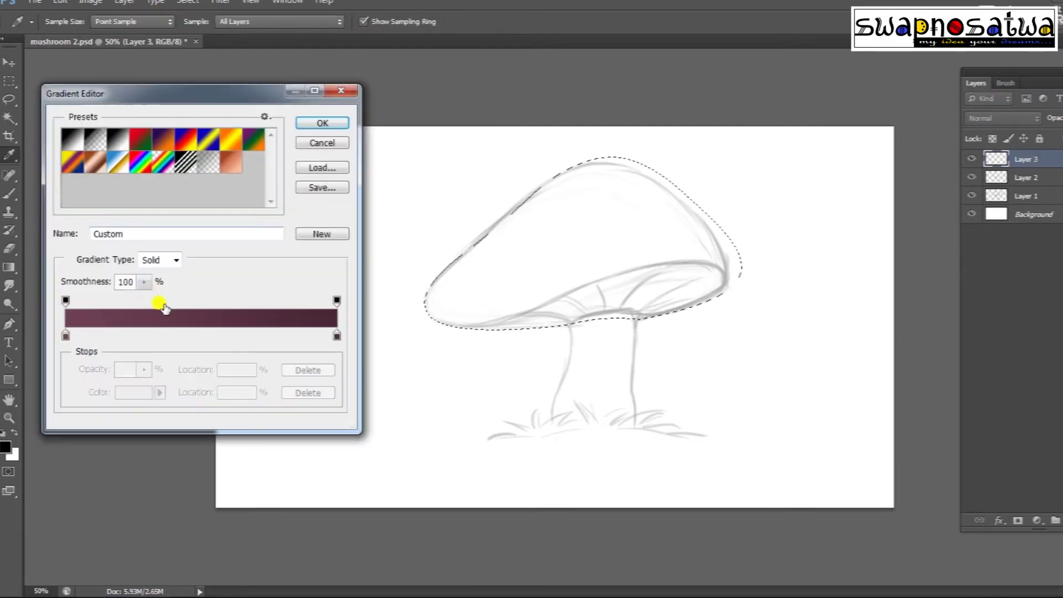
left_click(800, 373)
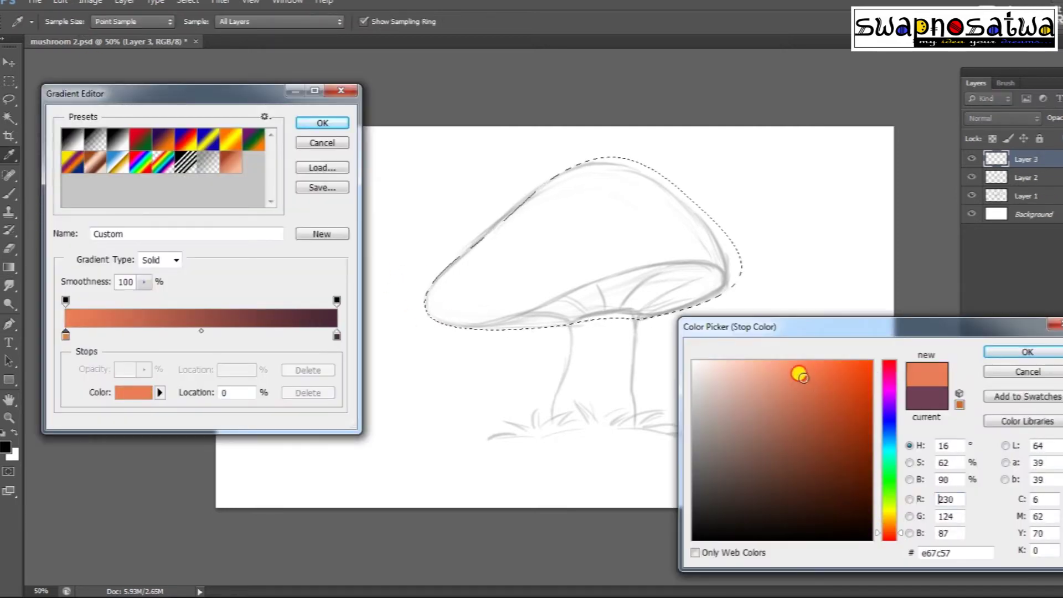
left_click(1028, 352)
double_click(337, 335)
left_click(890, 531)
left_click(836, 384)
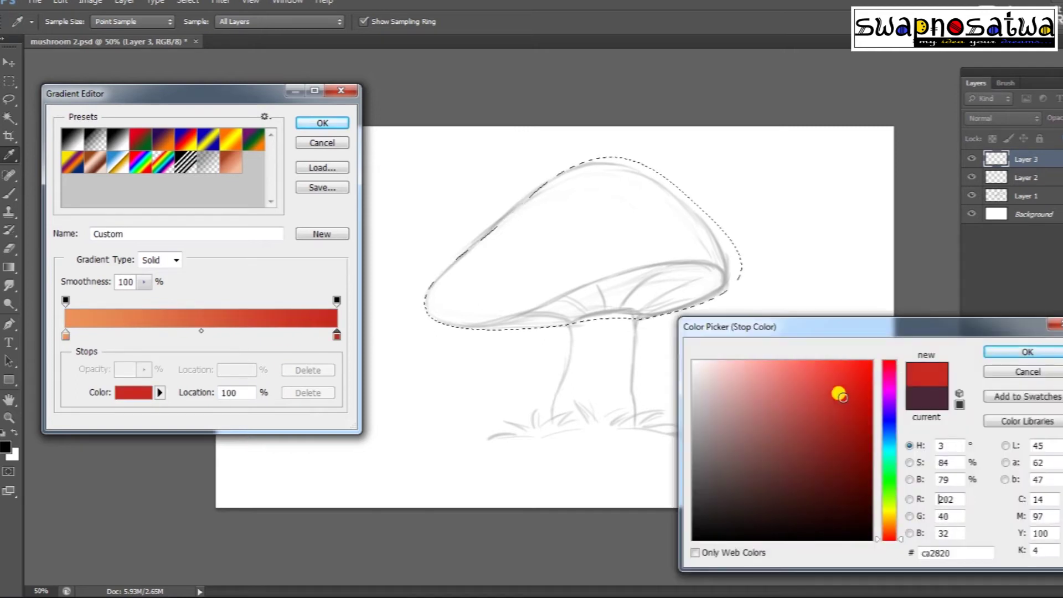
left_click(1027, 352)
left_click(322, 122)
mouse_move(449, 305)
left_mouse_down()
mouse_move(546, 271)
mouse_move(603, 283)
left_mouse_up()
Change the gradient's left stop to yellow and refill the cap yellow-to-red.
left_click(66, 21)
left_click(65, 335)
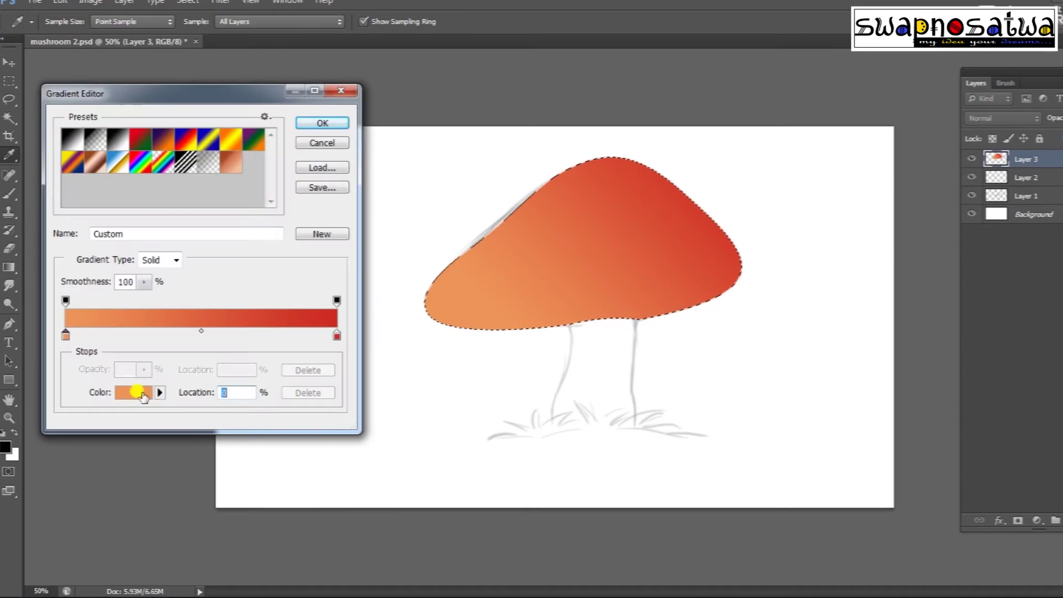
left_click(132, 393)
left_click_drag(890, 529, 889, 517)
left_click(1027, 353)
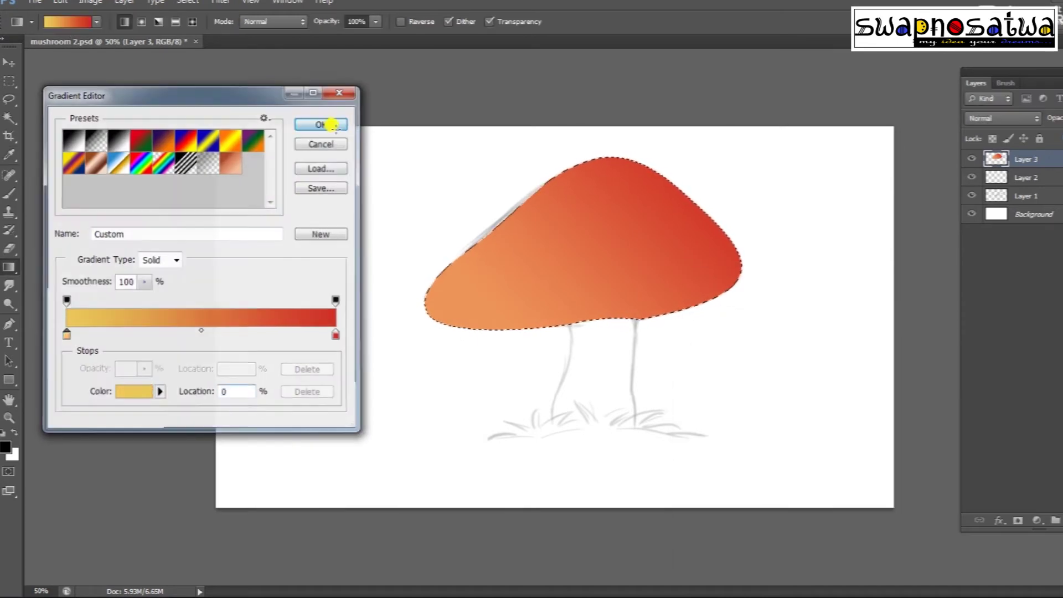
left_click(322, 123)
left_click_drag(442, 310, 641, 216)
left_click_drag(557, 332, 692, 107)
key("ctrl+z")
Deselect, move the cap layer below the sketch, and start a Pen path along the underside.
key("ctrl+d")
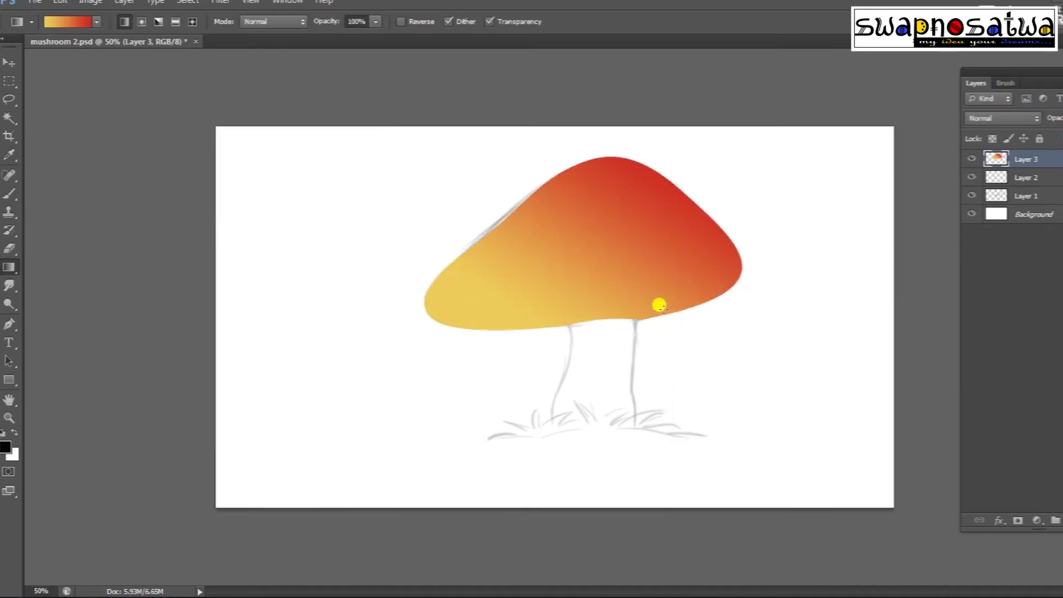
key("ctrl+bracketleft")
key("ctrl+bracketleft")
key("p")
left_click(456, 329)
left_click_drag(526, 314, 533, 310)
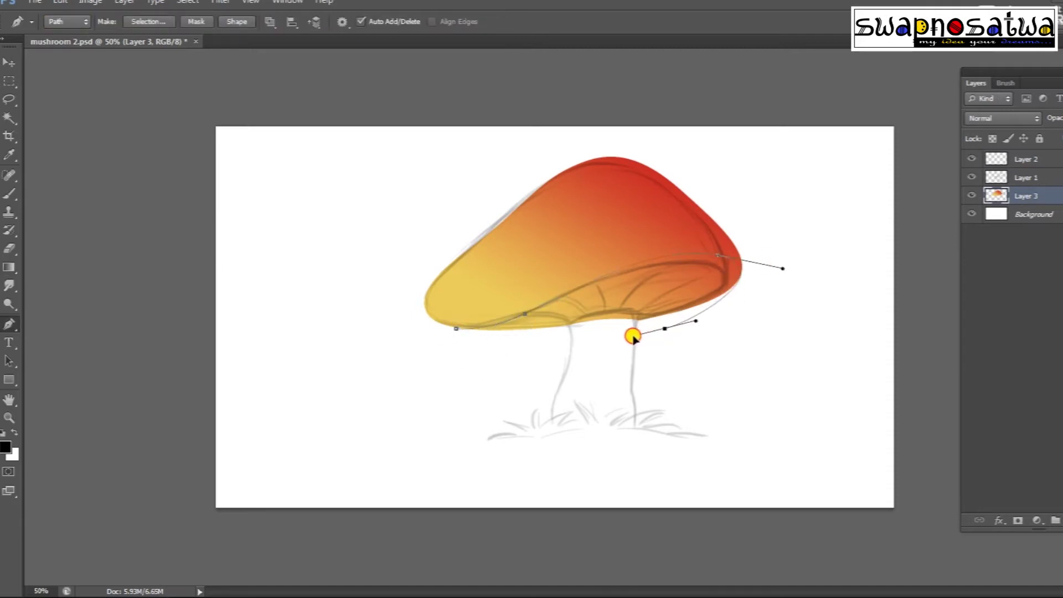
Close the underside path, copy it to a new layer and darken it with Levels.
left_click(456, 329)
key("ctrl+Return")
key("ctrl+j")
key("ctrl+l")
left_click_drag(1025, 345, 966, 343)
key("Return")
Start a Pen path for the stem from the cap down to the grass.
left_click(567, 322)
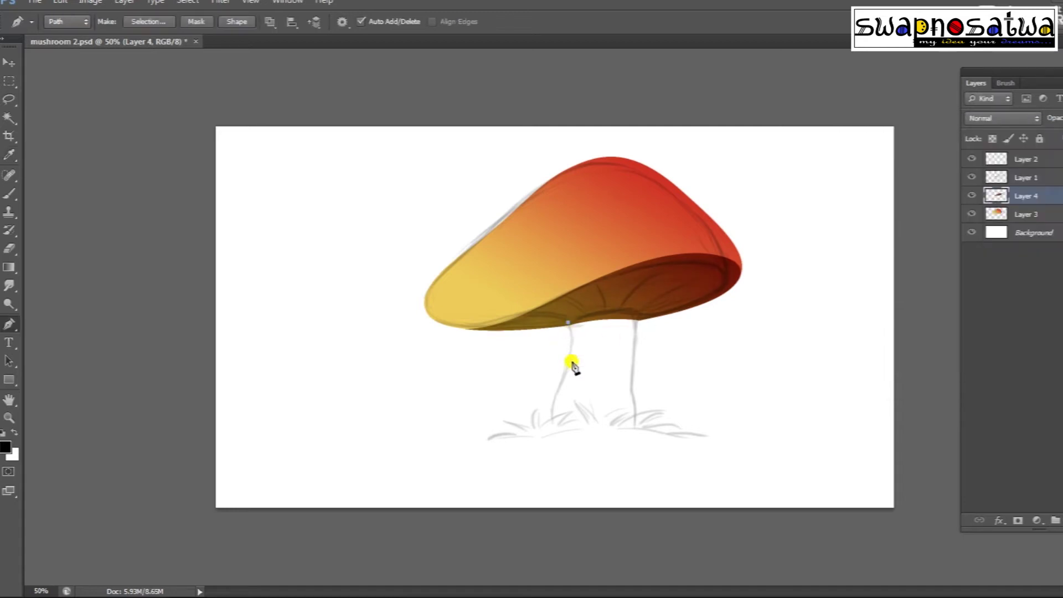
left_click(546, 429)
left_click(589, 425)
Close the stem path, load it as a selection, and add a new stem layer.
left_click(636, 432)
left_click_drag(631, 399, 625, 383)
left_click(571, 324)
key("ctrl+Return")
key("ctrl+shift+alt+n")
Set the foreground colour and the gradient's left stop to beige.
left_click(6, 448)
left_click(734, 386)
left_click(891, 526)
left_click(716, 391)
left_click(731, 418)
left_click(1027, 352)
key("g")
left_click(67, 21)
left_click(65, 335)
left_click(133, 392)
left_click(717, 387)
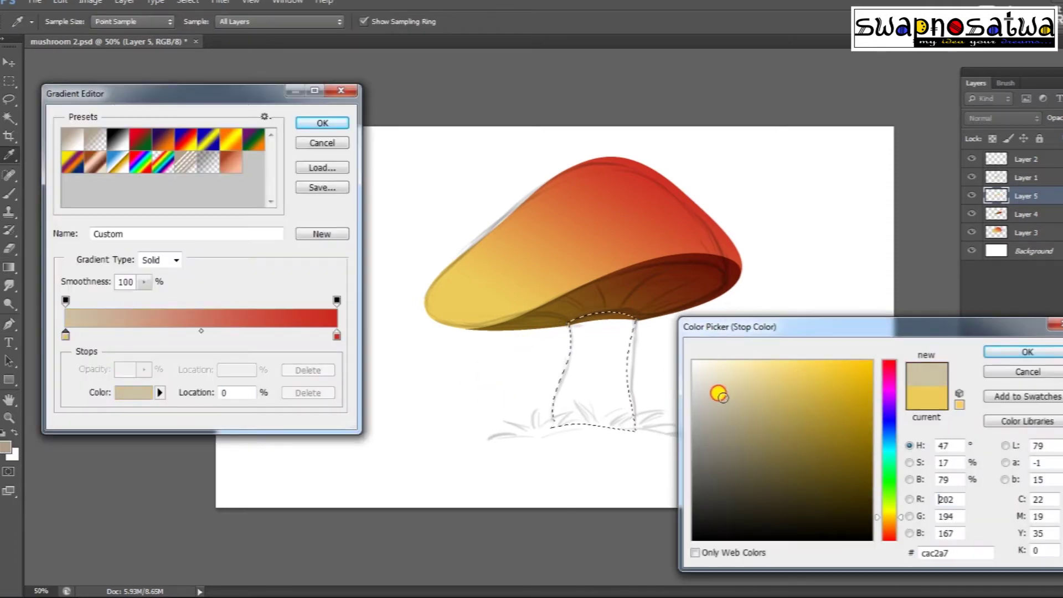
left_click(1027, 352)
Set the right gradient stop to tan and fill the stem beige-to-tan.
left_click(336, 335)
left_click(134, 392)
left_click(722, 404)
left_click_drag(754, 422, 760, 428)
left_click(881, 520)
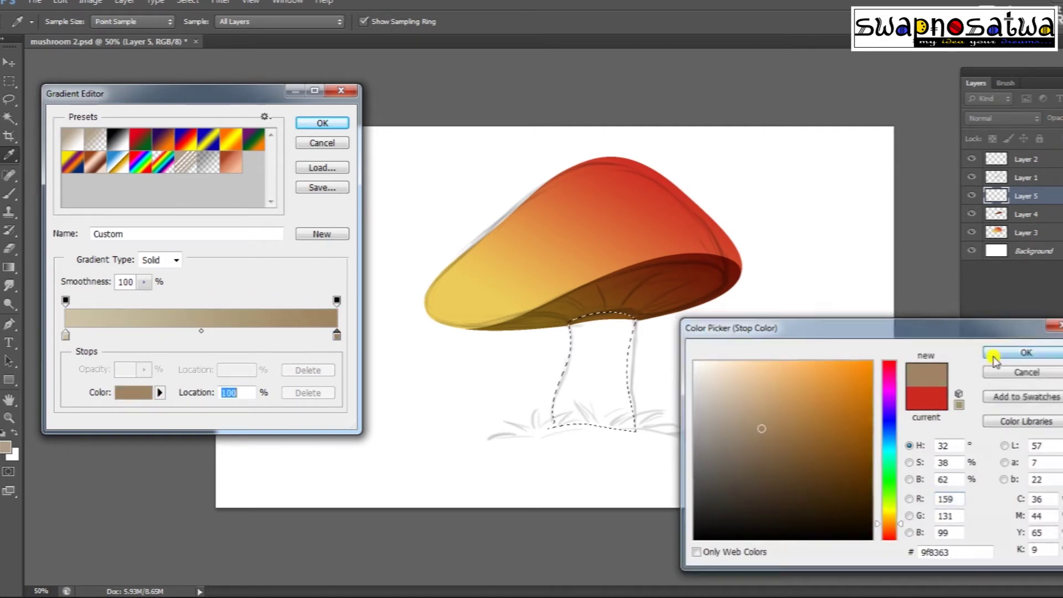
left_click(1027, 352)
left_click(322, 123)
mouse_move(598, 368)
left_mouse_down()
mouse_move(629, 308)
mouse_move(561, 410)
left_mouse_up()
Deselect and warm the stem with Color Balance: +59 red, -12 yellow.
key("ctrl+d")
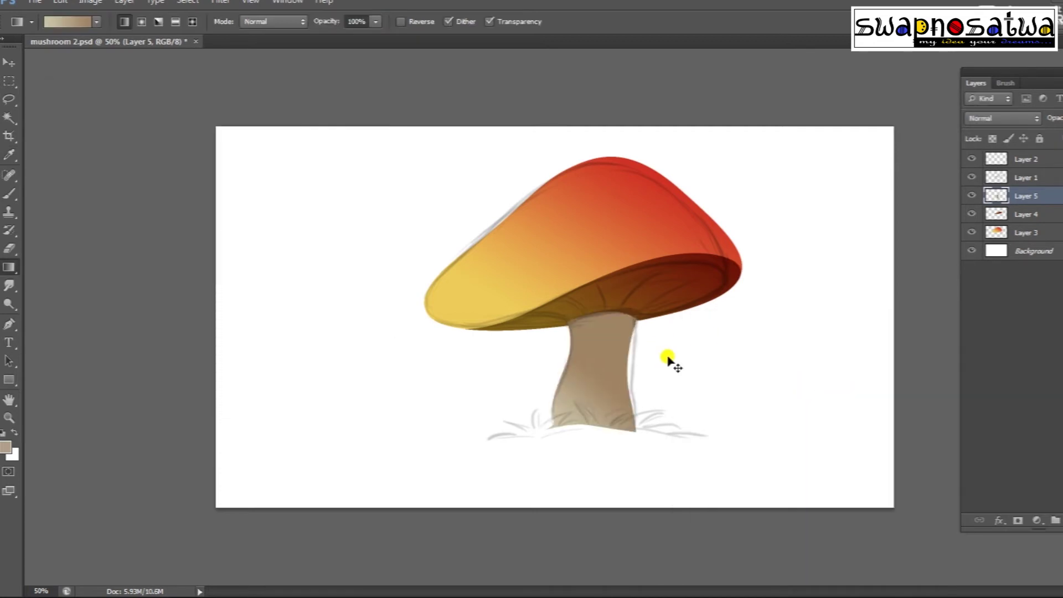
key("ctrl+b")
left_click(882, 427)
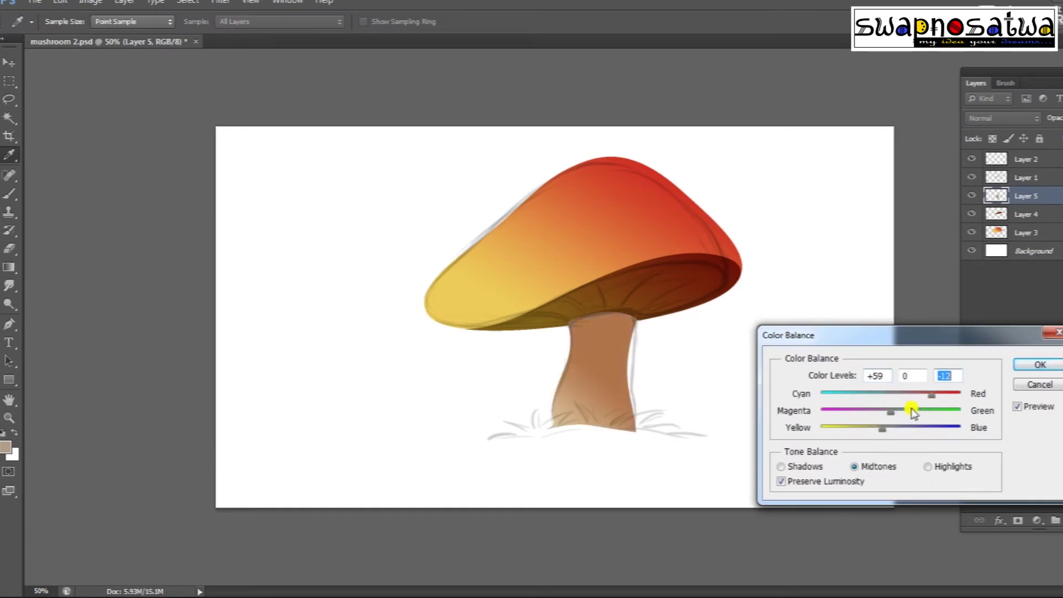
key("Return")
Zoom in and start a Pen path along the grass on the left.
key("p")
key("ctrl+plus")
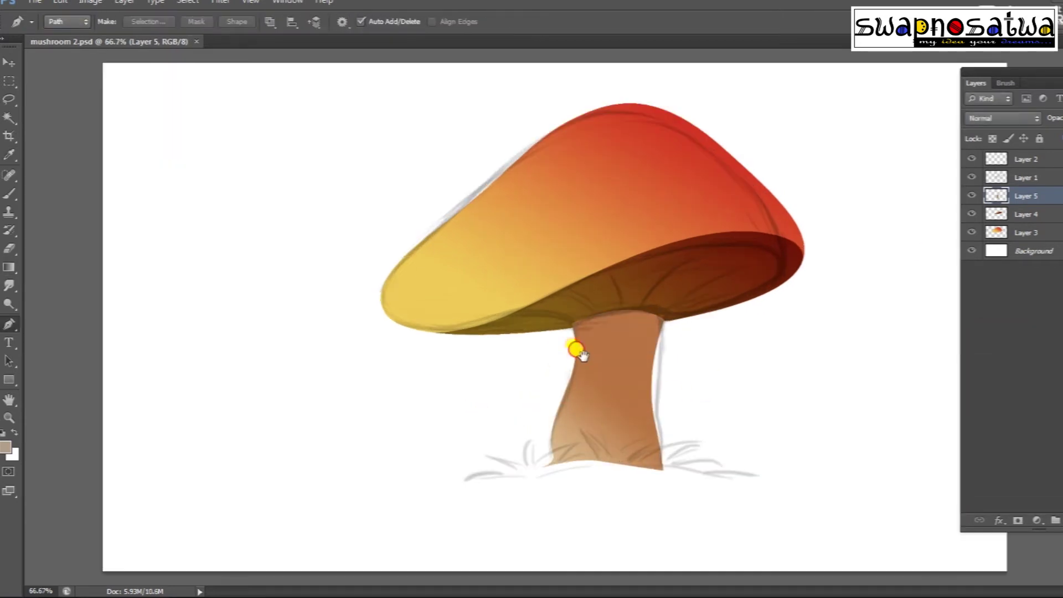
left_click(470, 477)
mouse_move(504, 483)
left_mouse_down()
mouse_move(517, 495)
mouse_move(508, 476)
left_mouse_up()
Redo the grass path as one closed outline joining the blades to a ground strip.
key("ctrl+z")
left_click(463, 479)
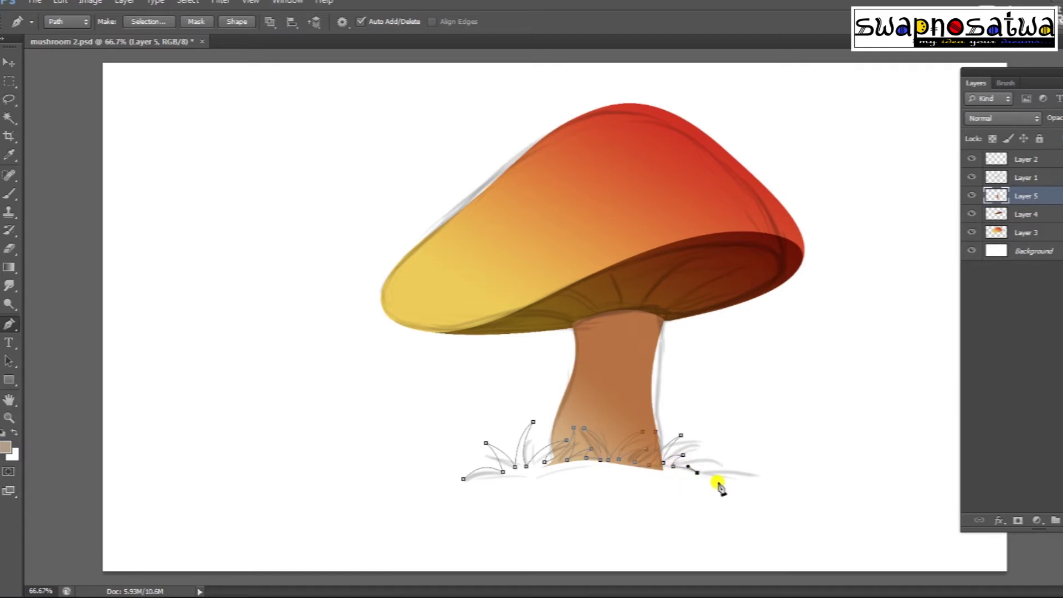
left_click_drag(634, 495, 598, 493)
left_click_drag(485, 508, 480, 492)
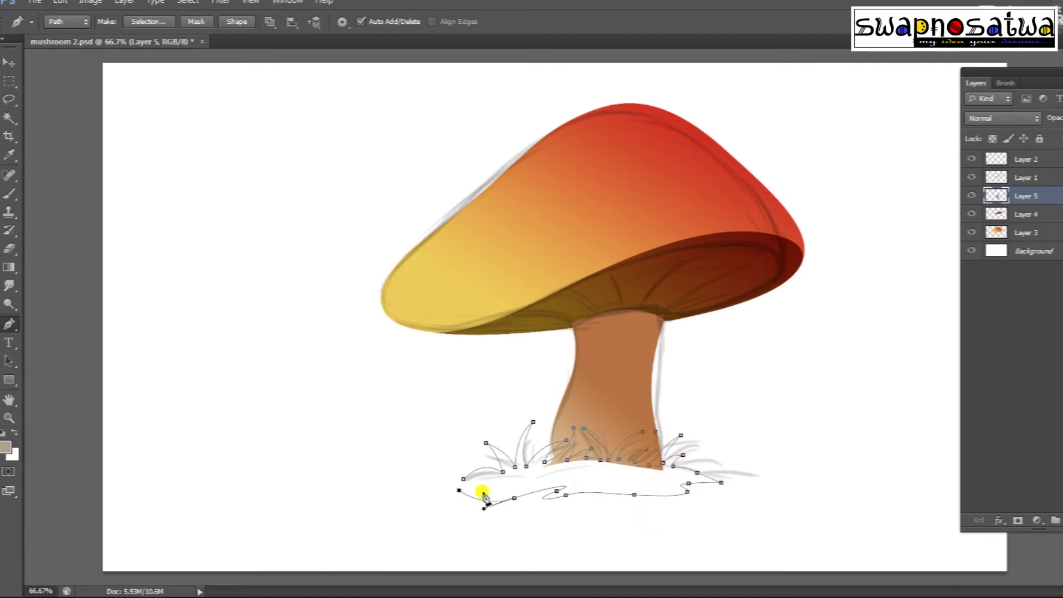
left_click(467, 483)
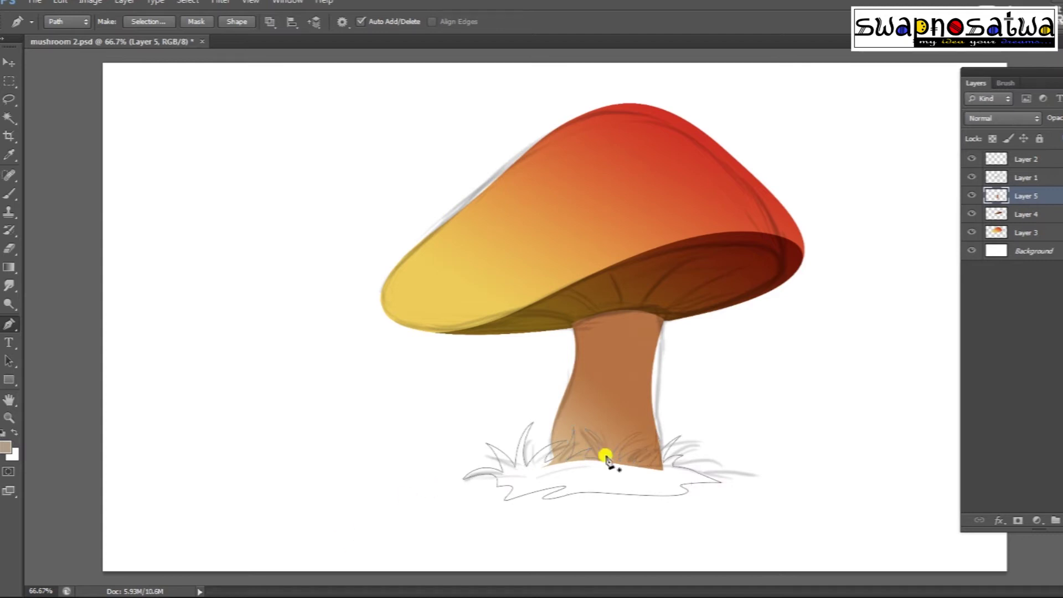
Fill the grass path selection with olive green.
key("ctrl+Return")
key("ctrl+shift+alt+n")
left_click(6, 448)
left_click(889, 499)
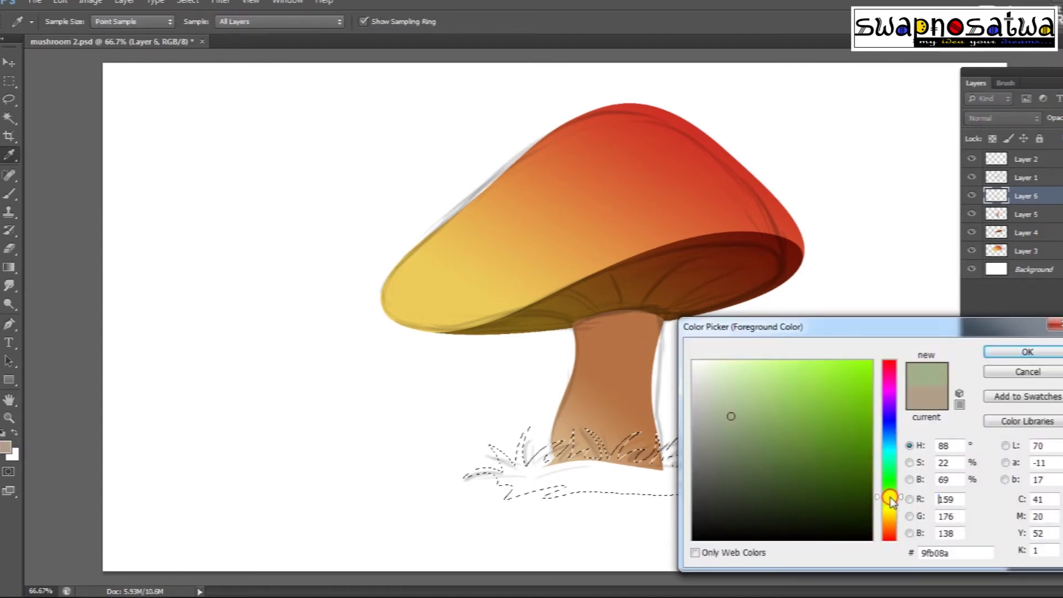
left_click_drag(847, 442, 750, 455)
key("Return")
key("p")
key("alt+BackSpace")
key("ctrl+d")
Free Transform the grass layer so its top slants to the right.
key("ctrl+t")
left_click_drag(463, 423, 482, 421)
key("Return")
Lasso-trace an area along the grass bottom and fill it green.
key("l")
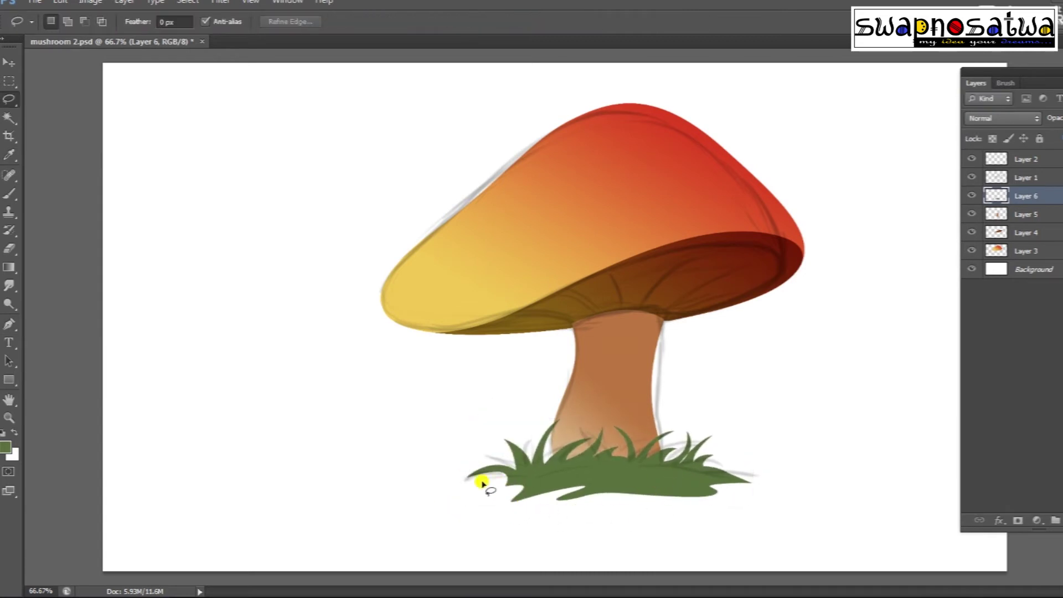
left_click_drag(540, 499, 648, 505)
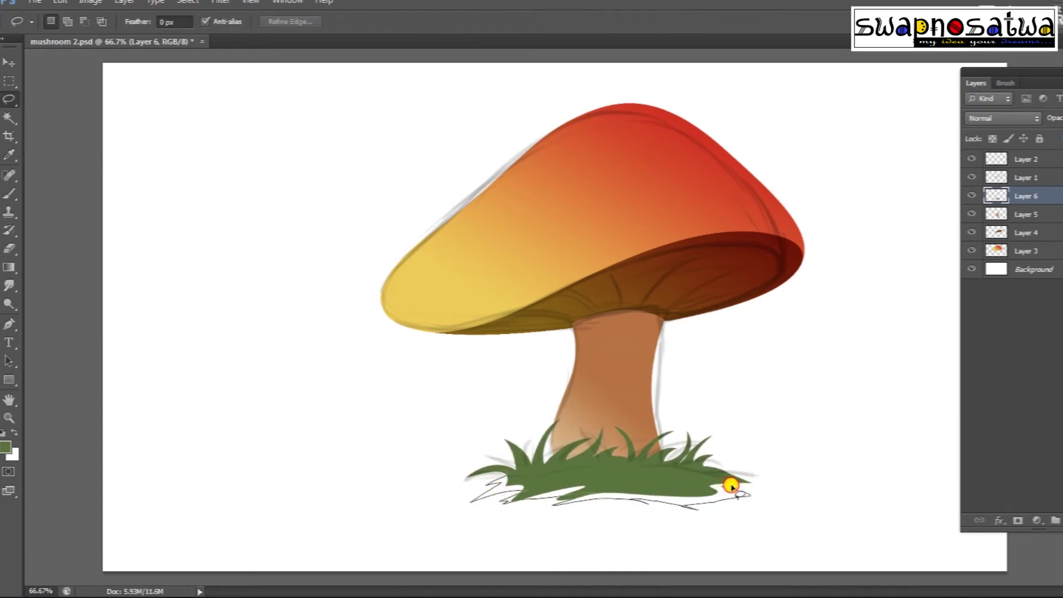
left_click_drag(543, 474, 545, 477)
key("alt+BackSpace")
key("ctrl+d")
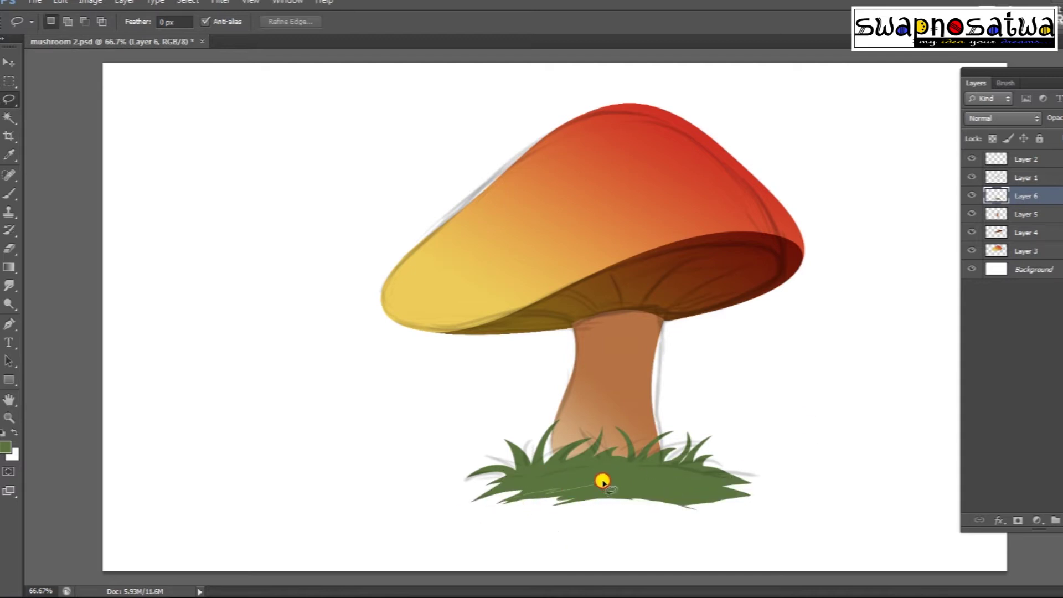
Trim three strips off the grass bottom with Lasso and Delete.
left_click_drag(679, 502, 432, 582)
key("Delete")
key("ctrl+d")
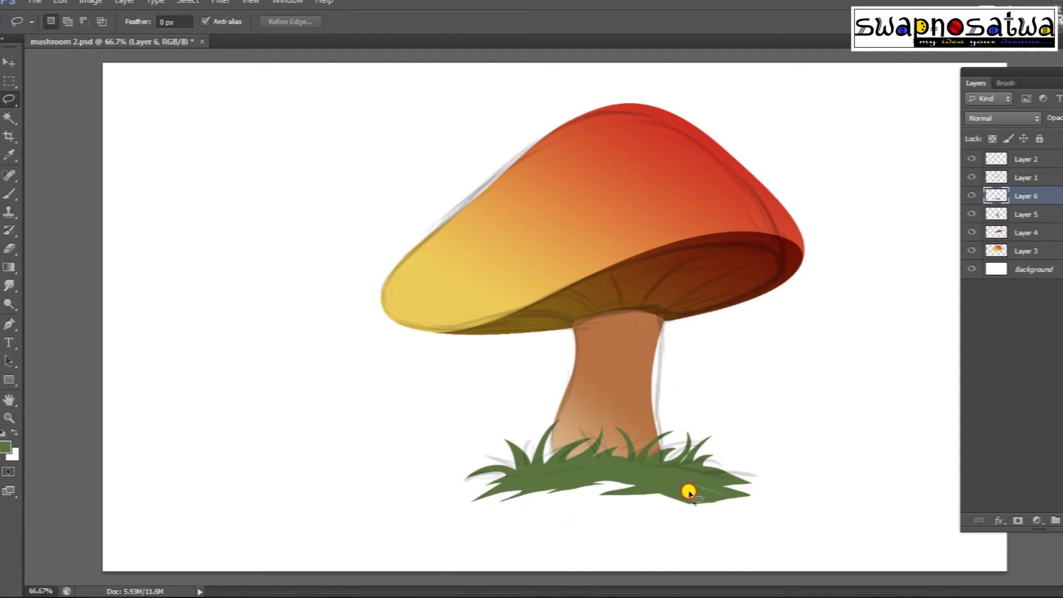
left_click_drag(762, 512, 701, 523)
key("Delete")
key("ctrl+d")
left_click_drag(562, 535, 570, 532)
key("Delete")
key("ctrl+d")
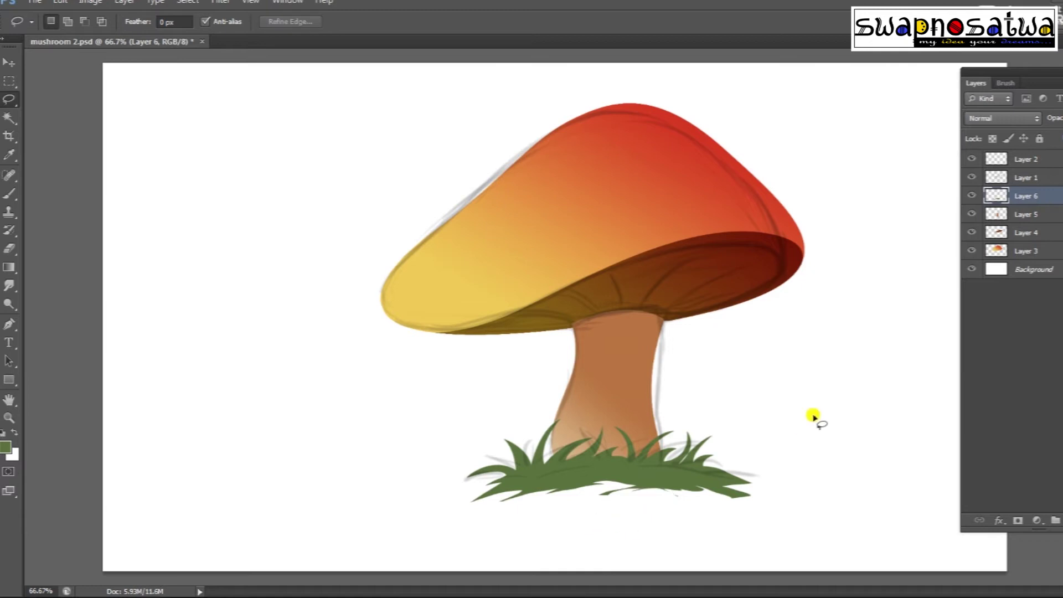
Hide the sketch outline layer, select Layer 1, and zoom out to the whole page.
key("v")
left_click(767, 275)
left_click(971, 177)
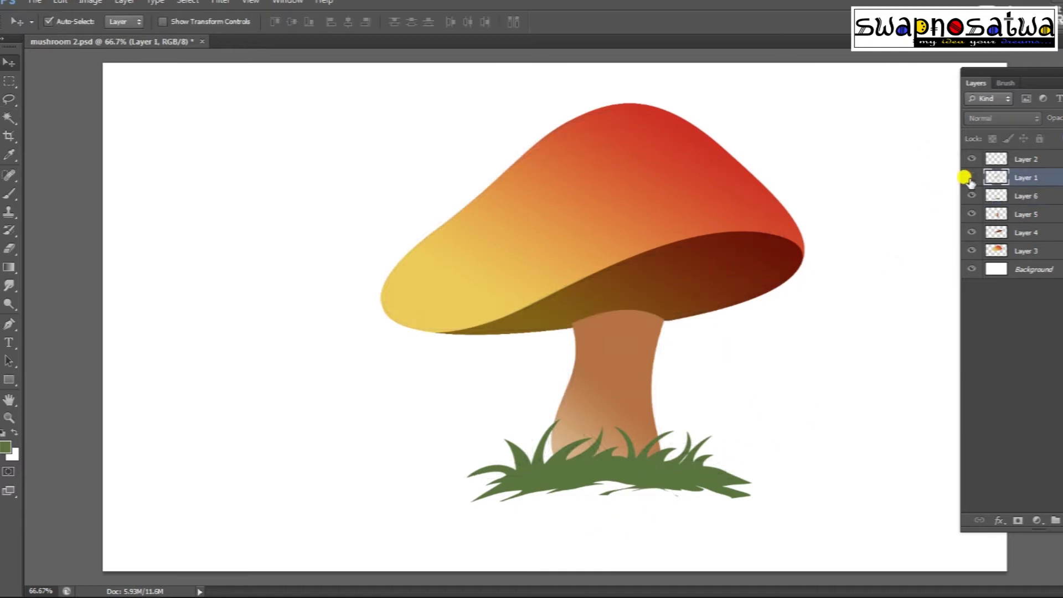
key("ctrl+minus")
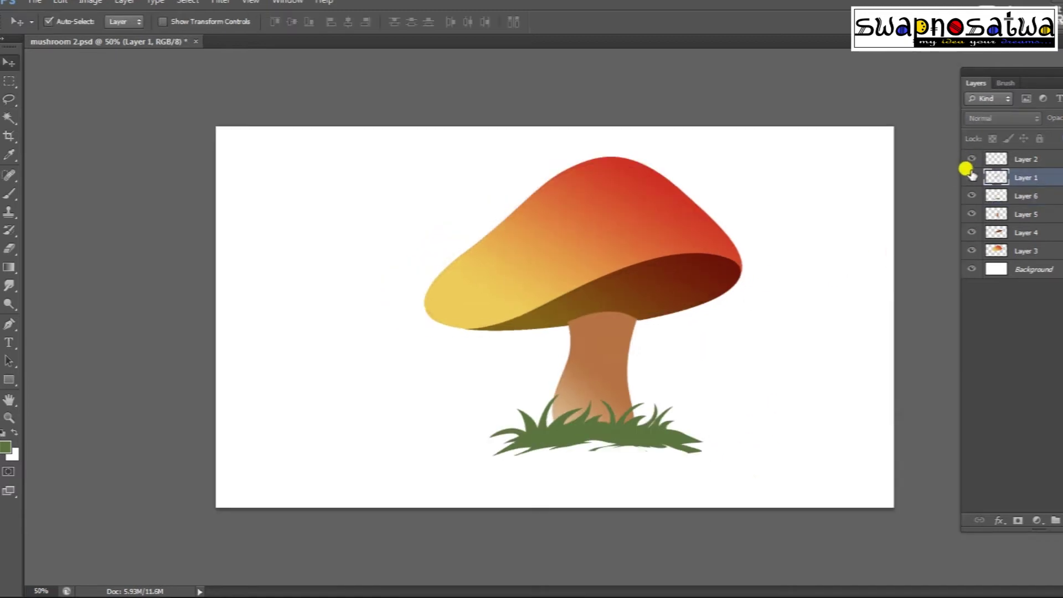
Select the cap layer, Layer 3, and try a brush preset with a test stroke.
left_click(629, 254)
key("b")
left_click(61, 21)
double_click(244, 443)
key("ctrl+shift+alt+n")
left_click_drag(829, 271, 841, 369)
key("ctrl+z")
Choose a textured brush preset at size 125.
right_click(285, 214)
double_click(150, 440)
right_click(289, 230)
double_click(177, 443)
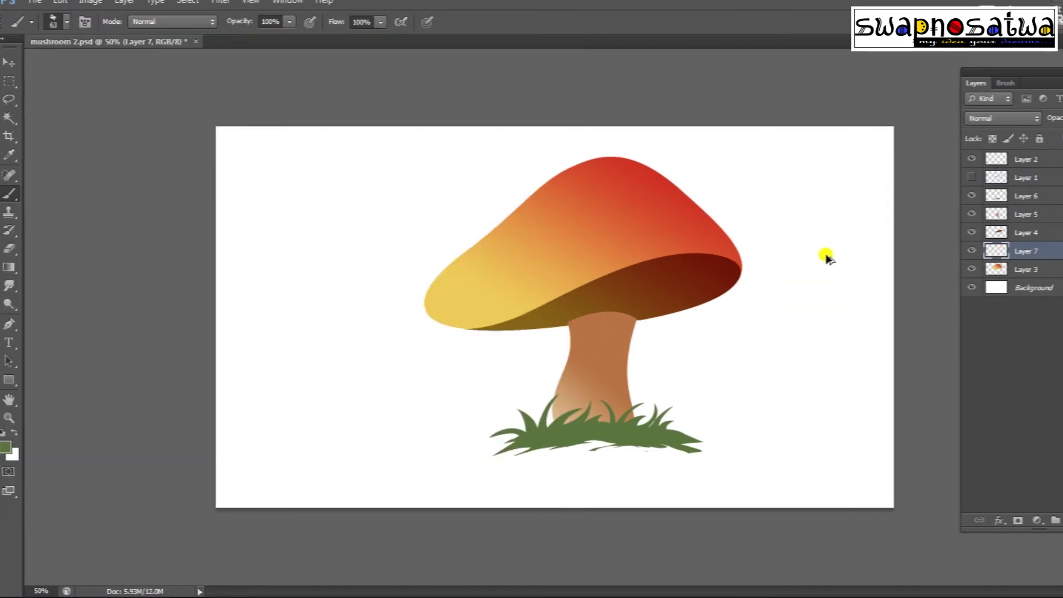
key("ctrl+alt+z")
left_click(1002, 84)
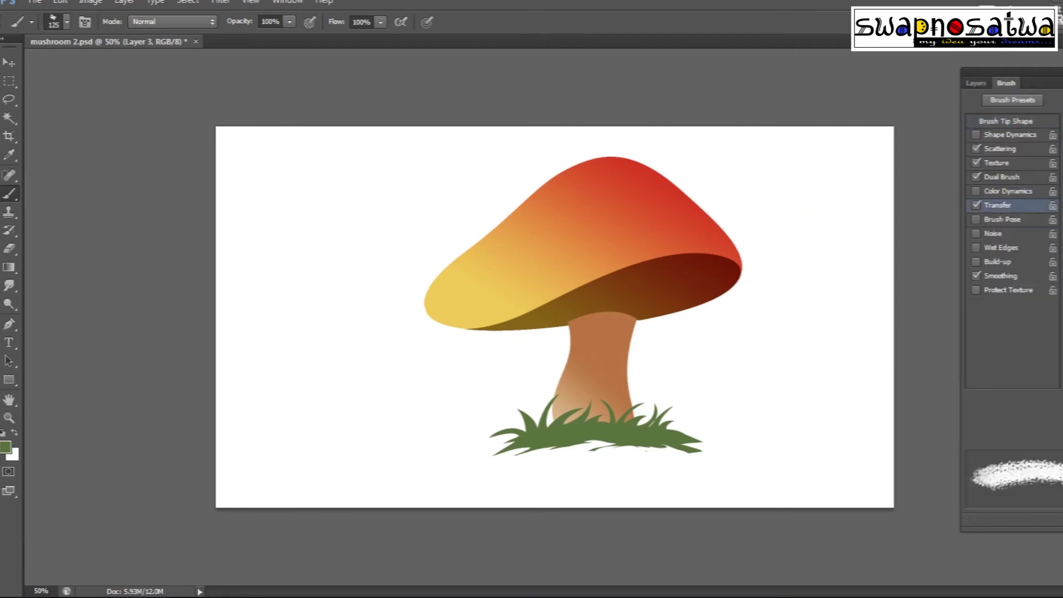
left_click(924, 89)
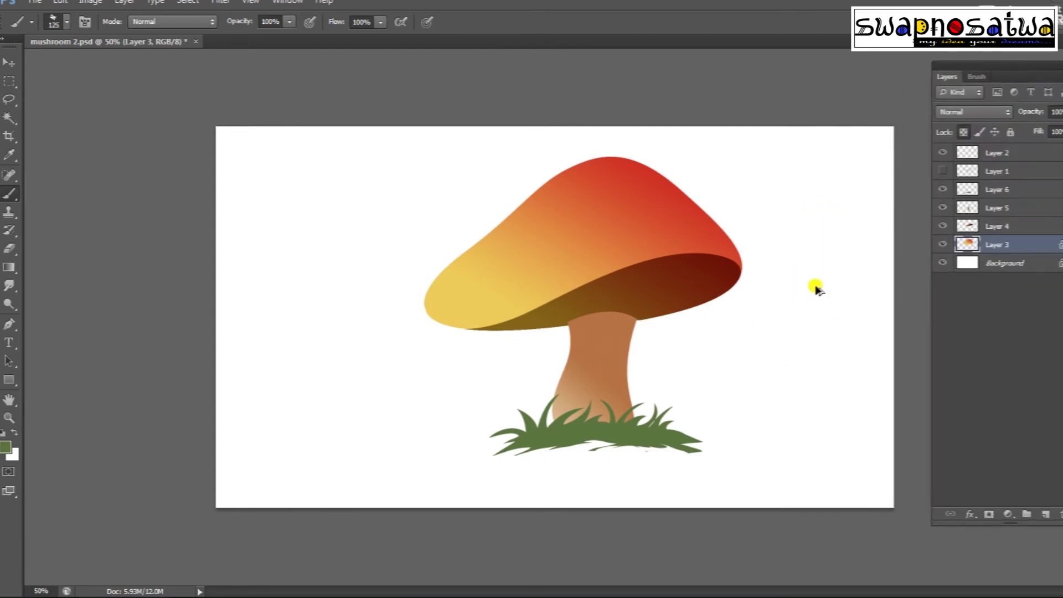
key("ctrl+shift+z")
Paint dark red shading along the cap rim, with yellow near the left tip.
left_click(5, 447)
left_click(829, 451)
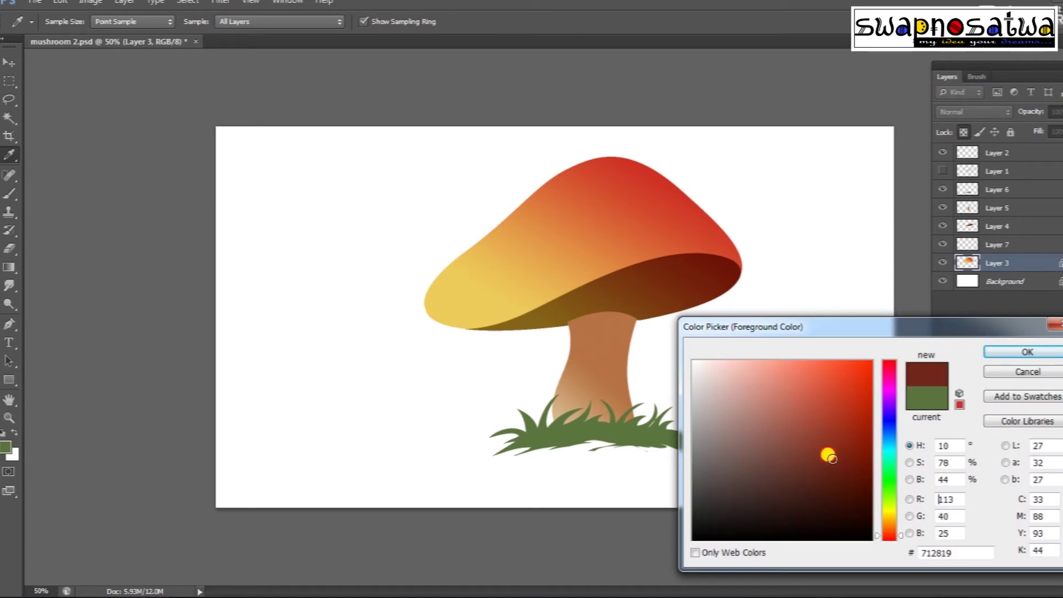
left_click(1020, 354)
key("b")
left_click_drag(475, 344, 469, 308)
left_click(728, 244, "alt")
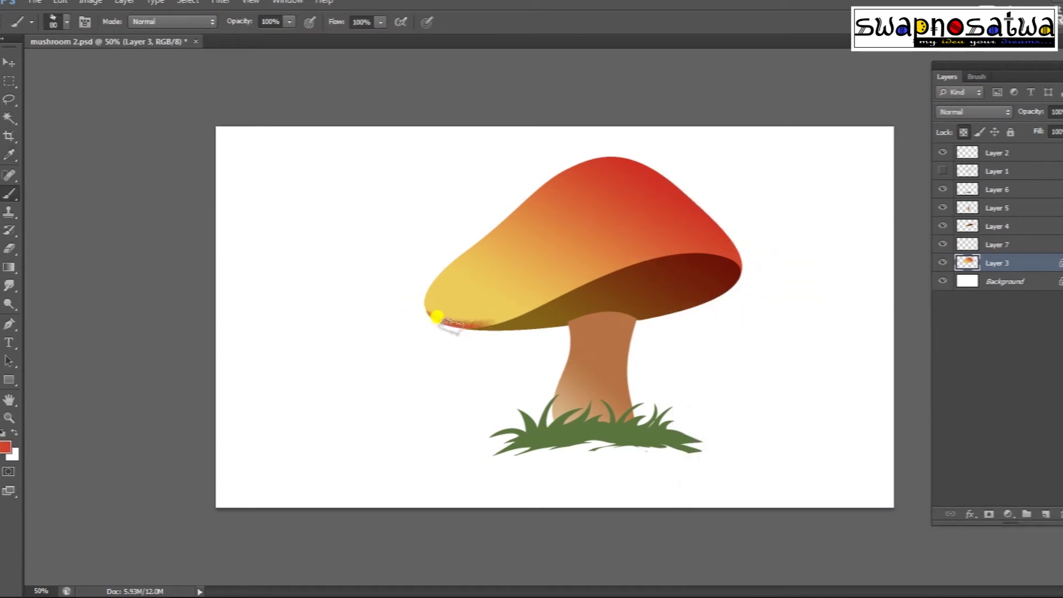
left_click(458, 273, "alt")
left_click_drag(458, 273, 442, 308)
key("bracketright")
key("bracketright")
key("bracketright")
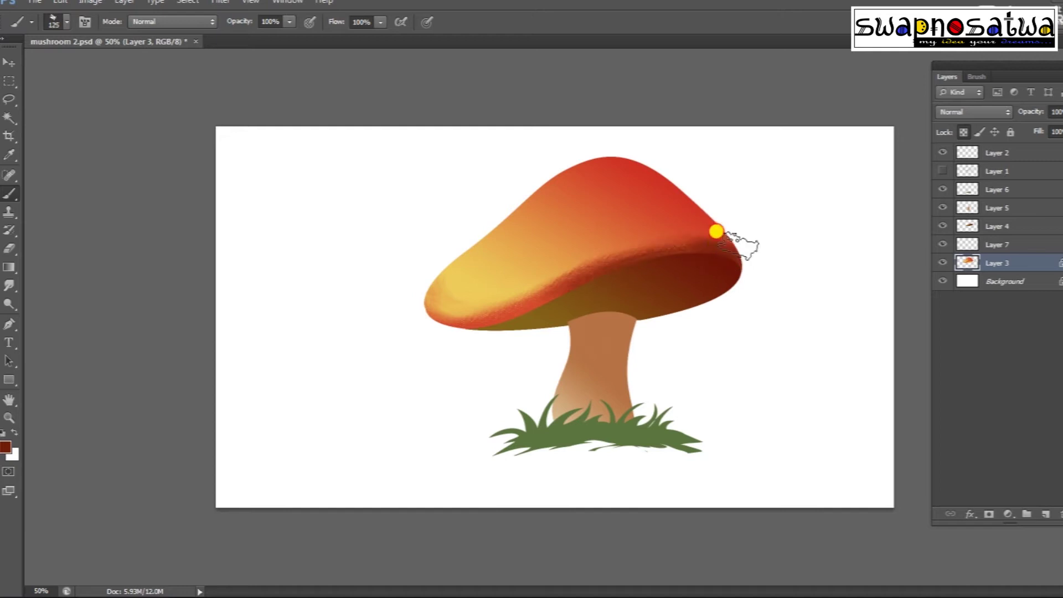
left_click_drag(717, 230, 535, 304)
left_click_drag(688, 251, 707, 261)
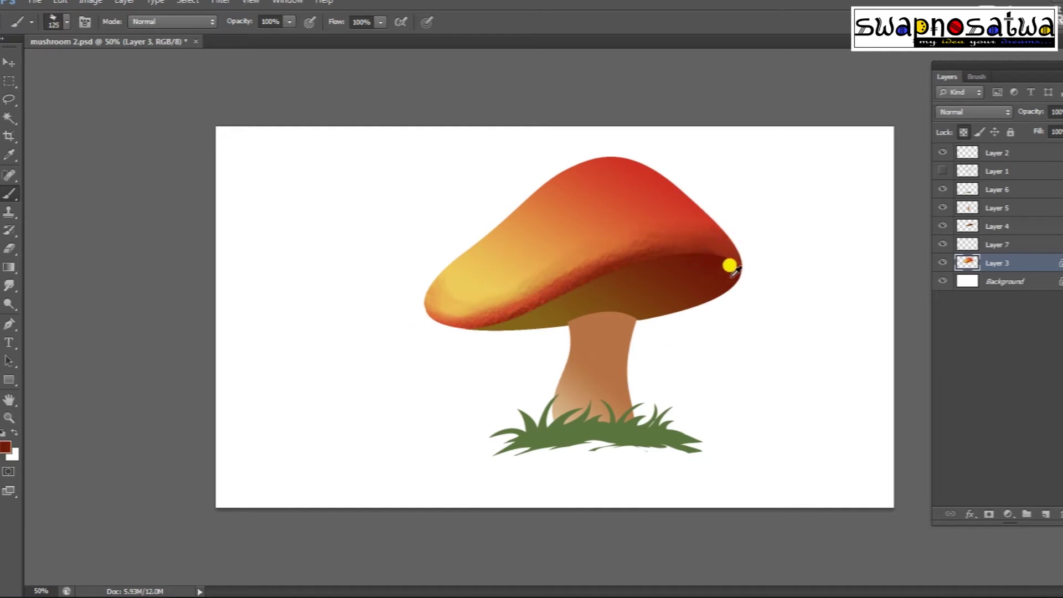
key("Return")
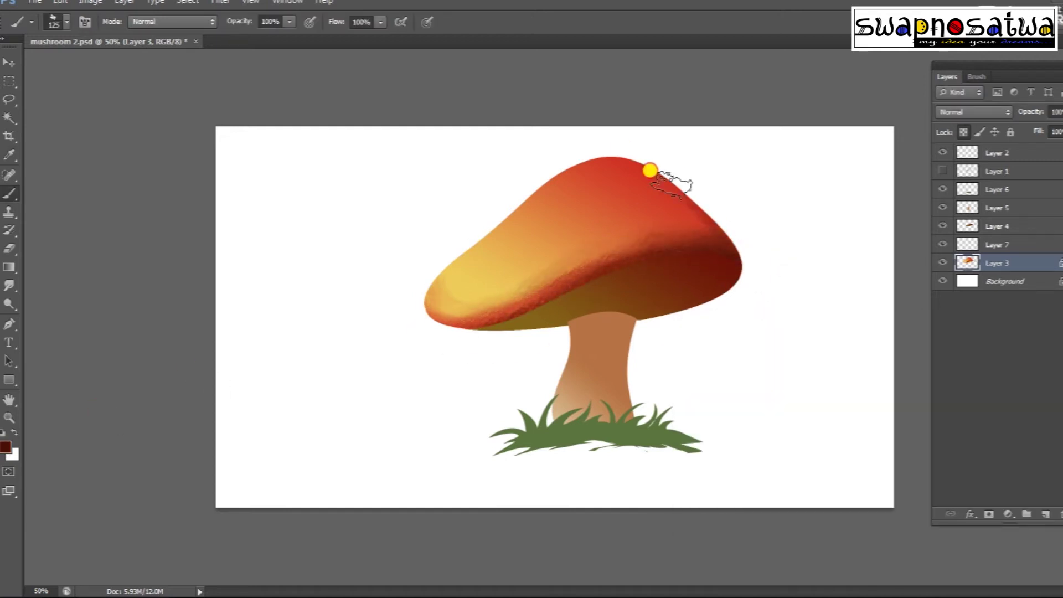
Blend sampled orange over the cap's left side, yellow highlight and top.
left_click(660, 190, "alt")
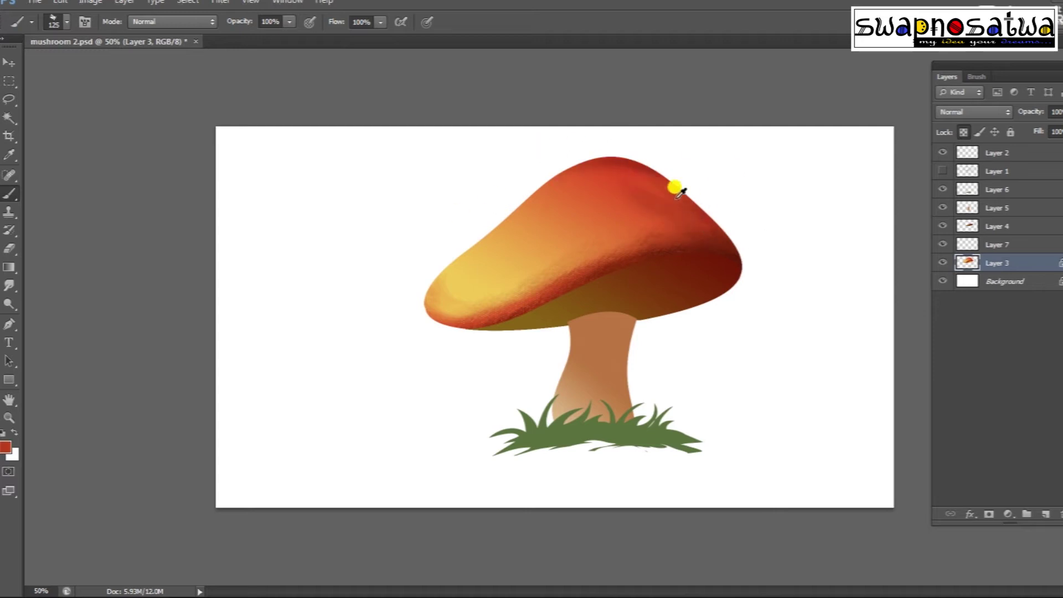
left_click(599, 235, "alt")
left_click_drag(463, 280, 569, 225)
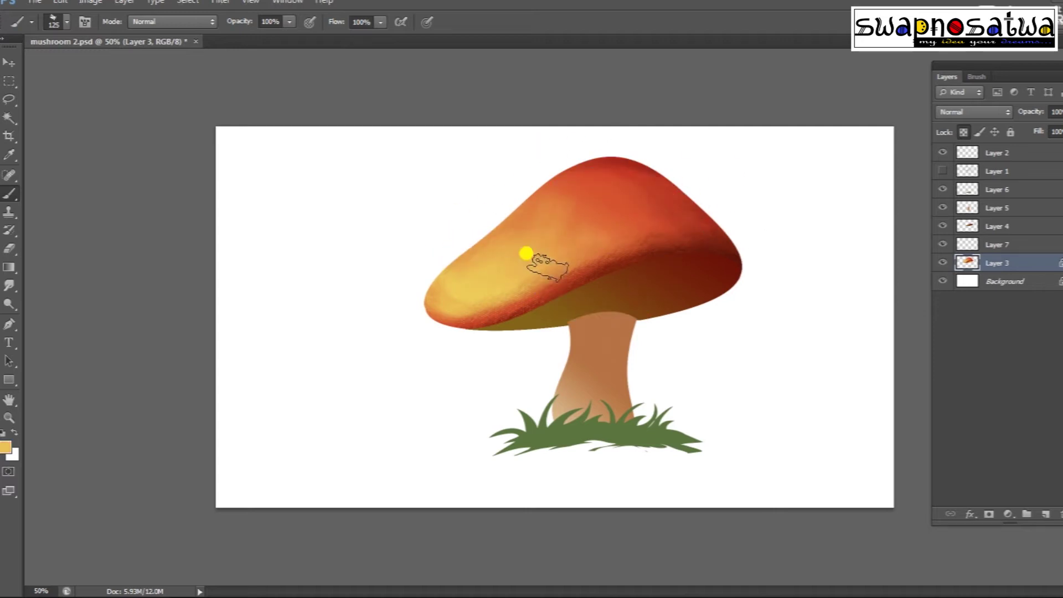
left_click_drag(470, 281, 533, 223)
mouse_move(459, 274)
left_mouse_down()
mouse_move(506, 218)
mouse_move(596, 188)
mouse_move(525, 252)
left_mouse_up()
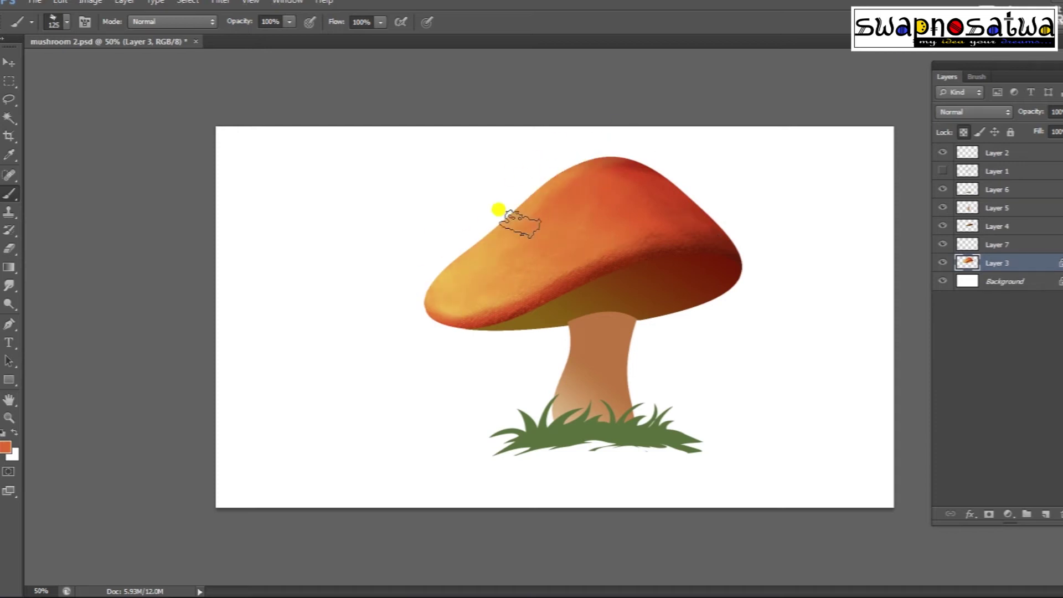
left_click(624, 217, "alt")
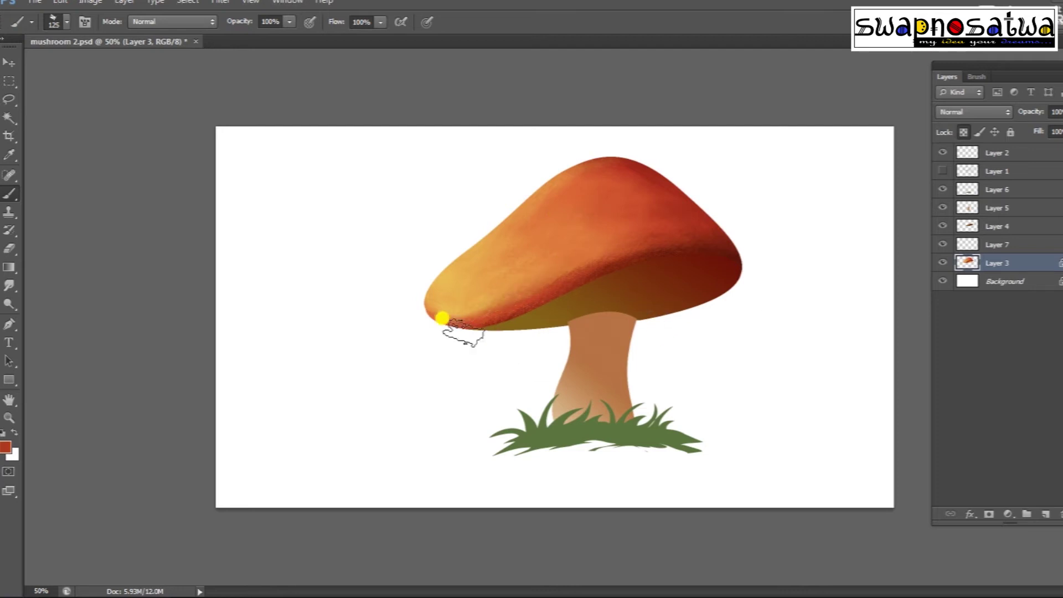
Apply Color Balance to Layer 4, shifting the underside toward yellow and magenta.
left_click(589, 372, "ctrl")
key("ctrl+b")
left_click_drag(891, 427, 837, 427)
mouse_move(890, 411)
left_mouse_down()
mouse_move(859, 411)
mouse_move(898, 410)
left_mouse_up()
left_click(1025, 365)
Sample the stem colour and paint the locked cap underside brown.
left_click(6, 447)
left_click(612, 334)
left_click(1025, 350)
left_click(968, 226, "ctrl")
mouse_move(513, 312)
left_mouse_down()
mouse_move(589, 254)
mouse_move(701, 287)
mouse_move(530, 309)
left_mouse_up()
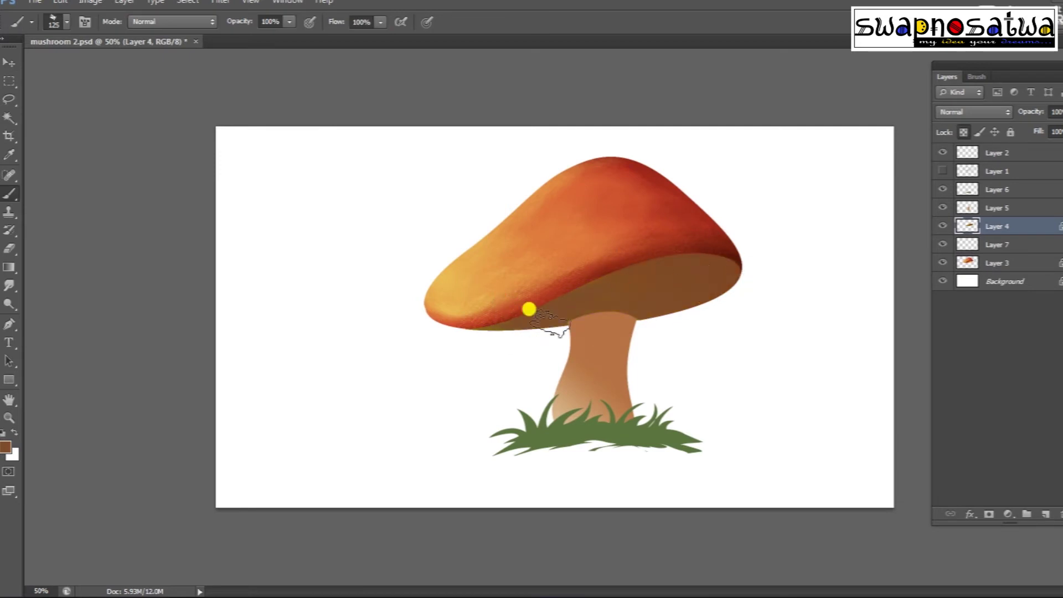
Darken the cap underside with darker brown strokes and shrink the brush for gills.
left_click(832, 492)
key("Return")
mouse_move(702, 242)
left_mouse_down()
mouse_move(641, 316)
mouse_move(621, 247)
left_mouse_up()
left_click(670, 269, "alt")
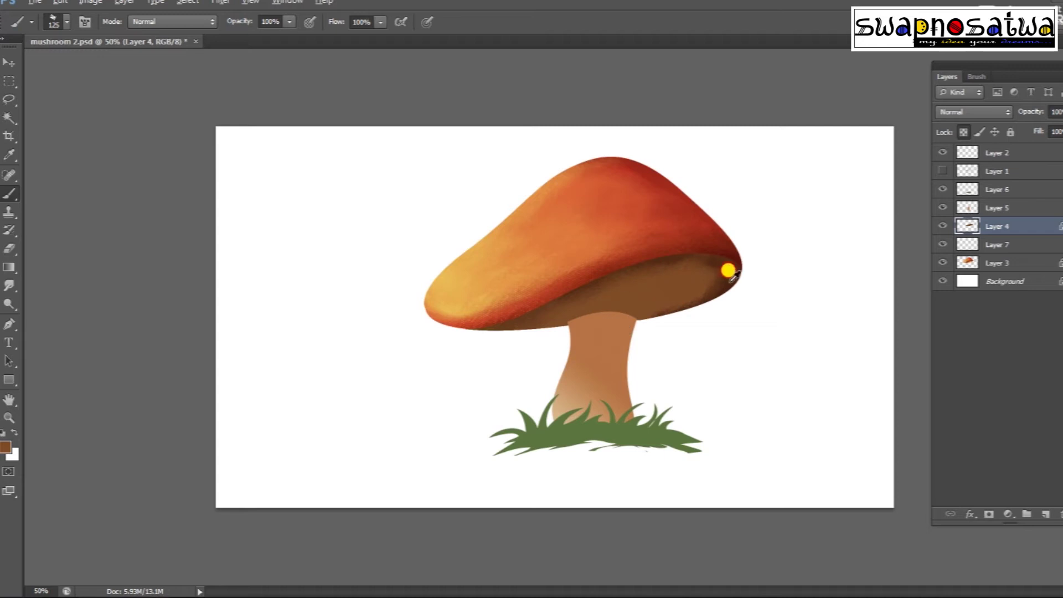
left_click_drag(728, 270, 667, 299)
key("bracketleft")
key("bracketleft")
key("bracketleft")
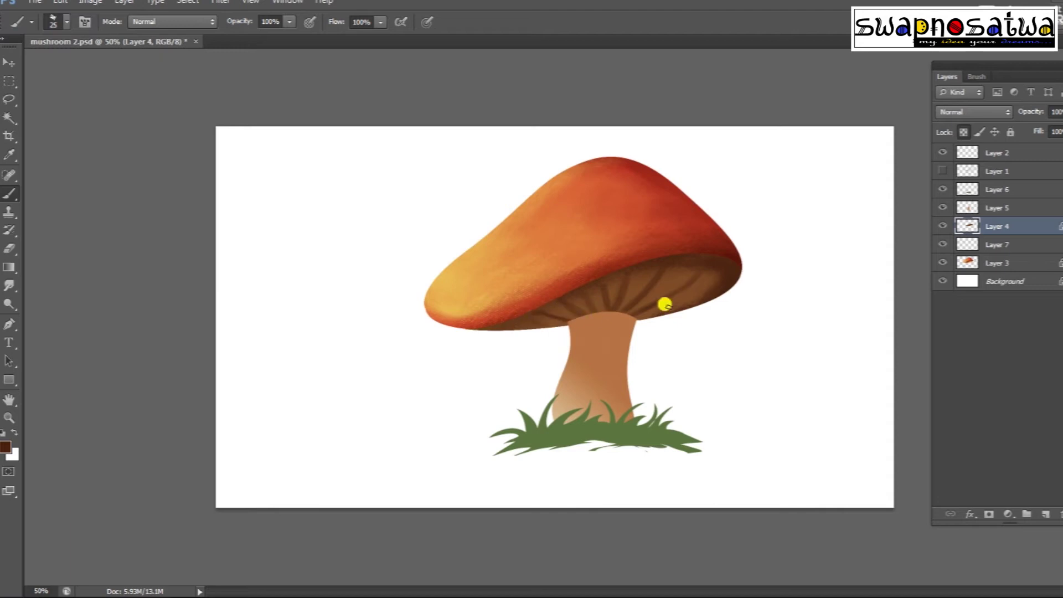
Stroke gill streaks alternating lighter and dark brown, then select Layer 3.
left_click(5, 443)
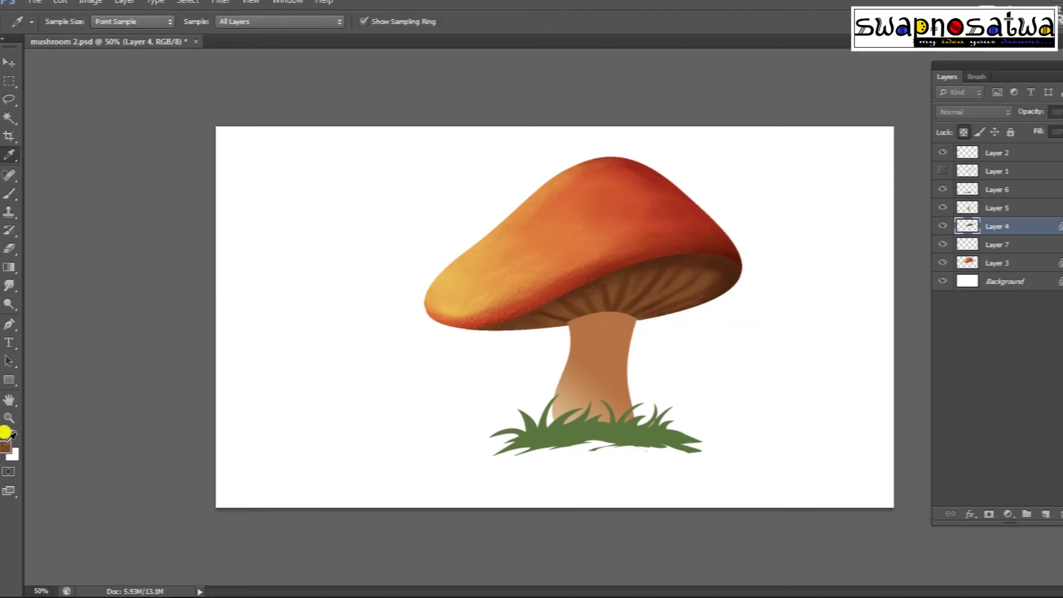
left_click(930, 348)
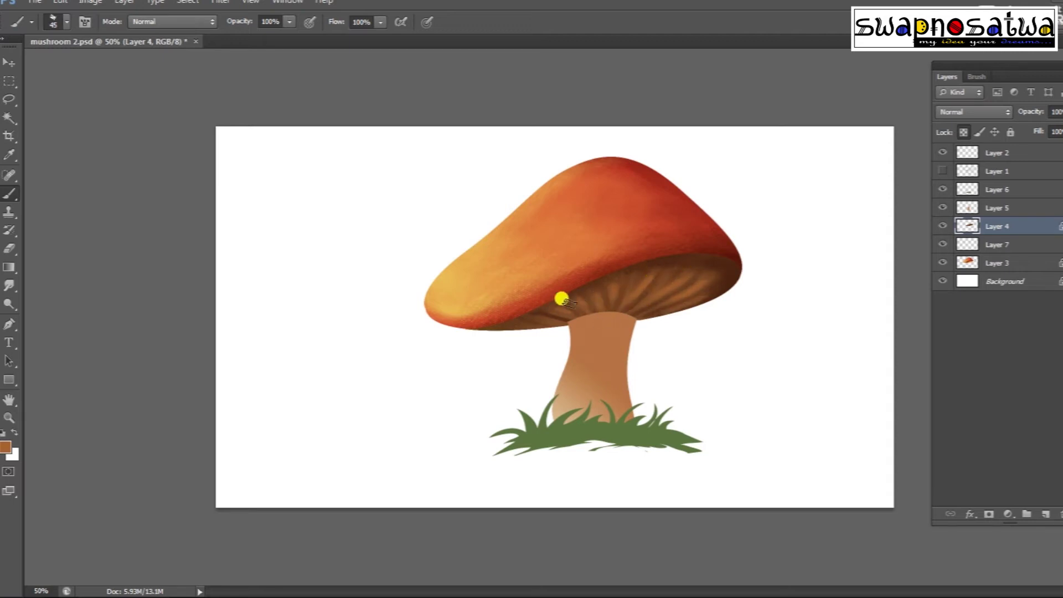
left_click(735, 267, "alt")
left_click(7, 446)
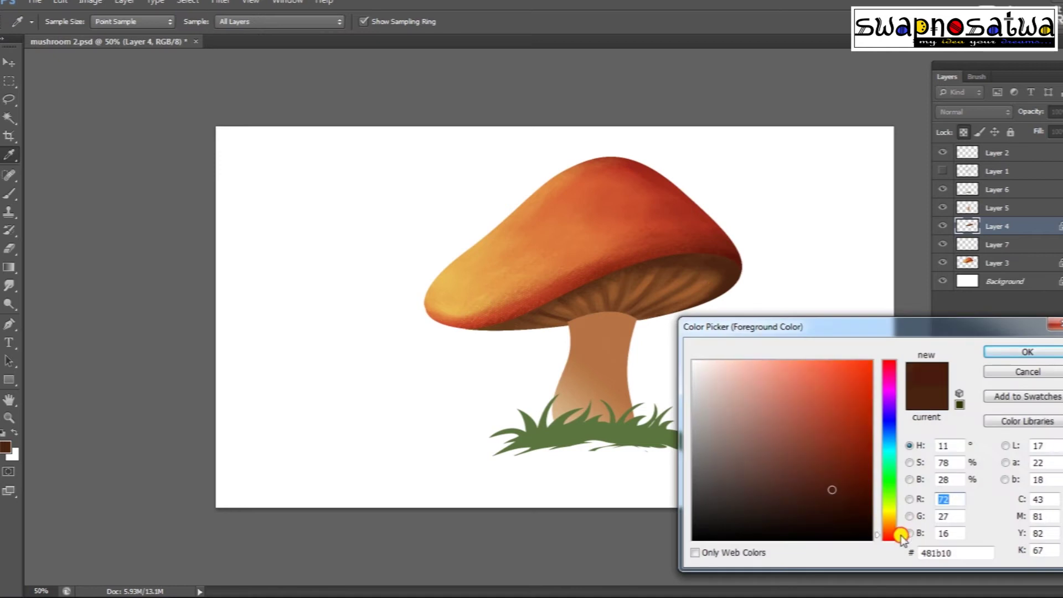
left_click(1029, 349)
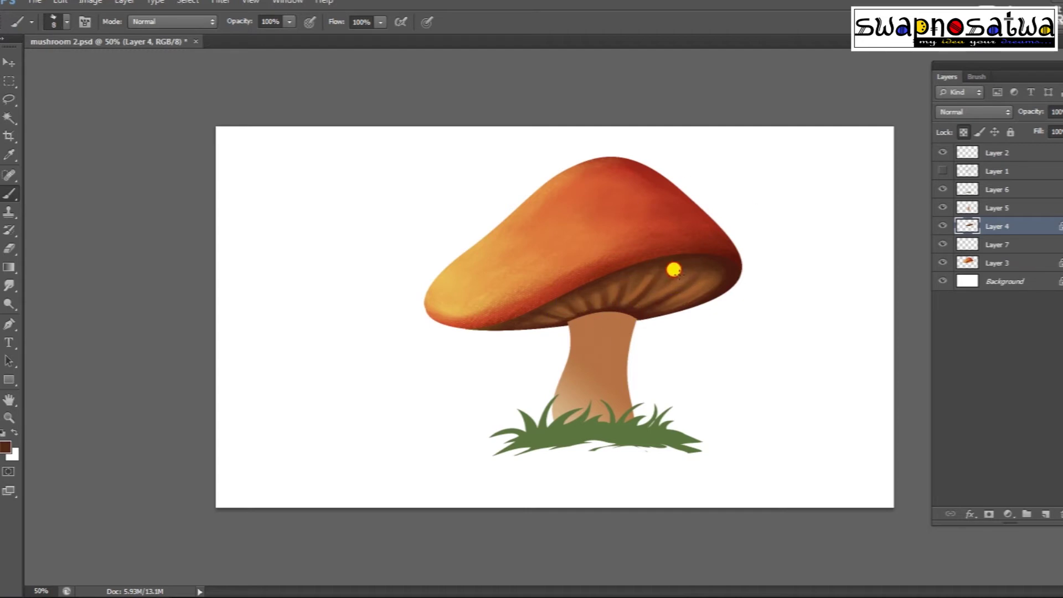
key("ctrl+plus")
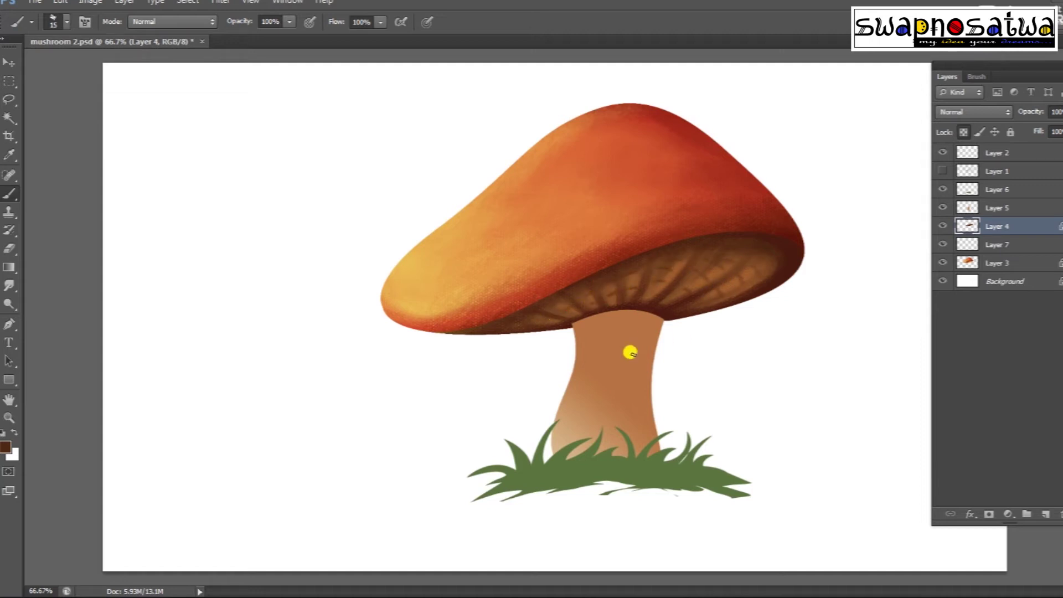
left_click(669, 282, "ctrl")
Brighten a soft selected area on the cap's upper left with Levels.
key("m")
left_click_drag(467, 234, 559, 164)
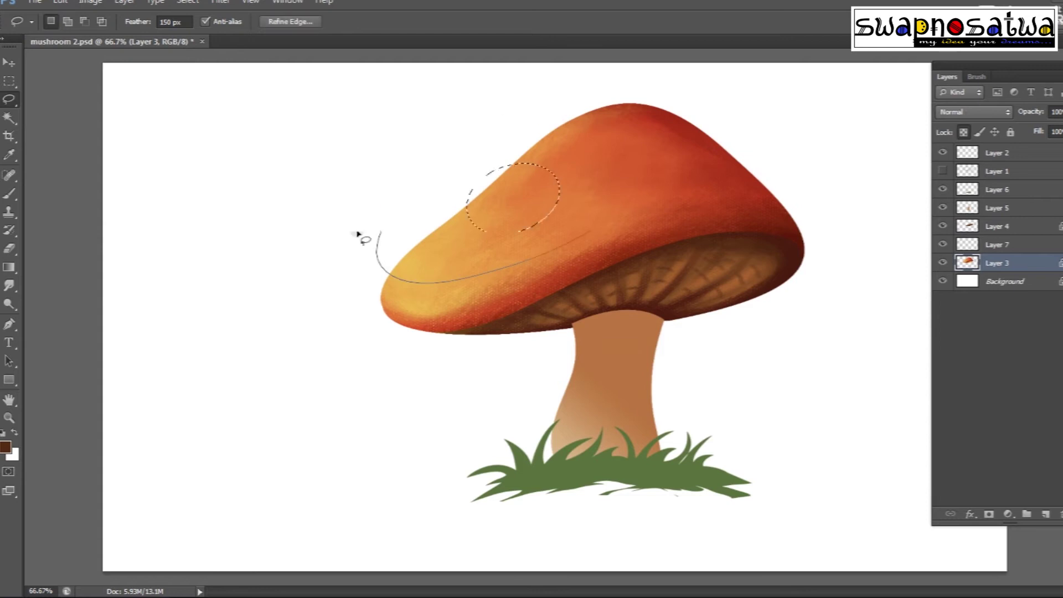
key("ctrl+l")
left_click_drag(1046, 285, 971, 286)
key("Return")
key("ctrl+d")
Add a new layer above the Background and set both gradient stops to dark navy.
key("alt+bracketleft")
key("ctrl+shift+alt+n")
key("ctrl+minus")
left_click(66, 335)
left_click(133, 392)
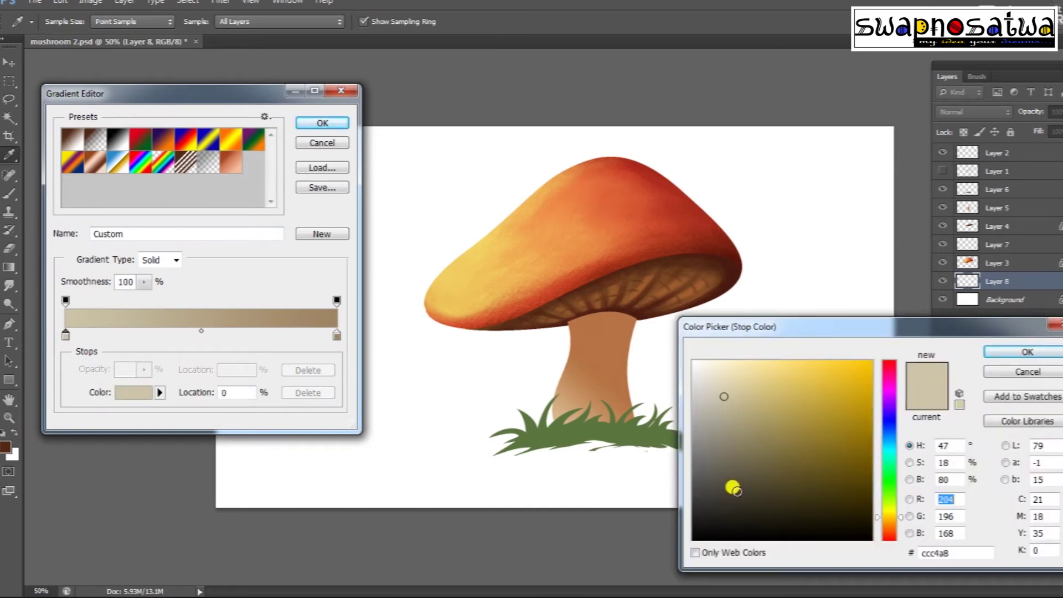
left_click(756, 497)
key("Return")
left_click(337, 335)
left_click(133, 392)
left_click(748, 507)
left_click(886, 416)
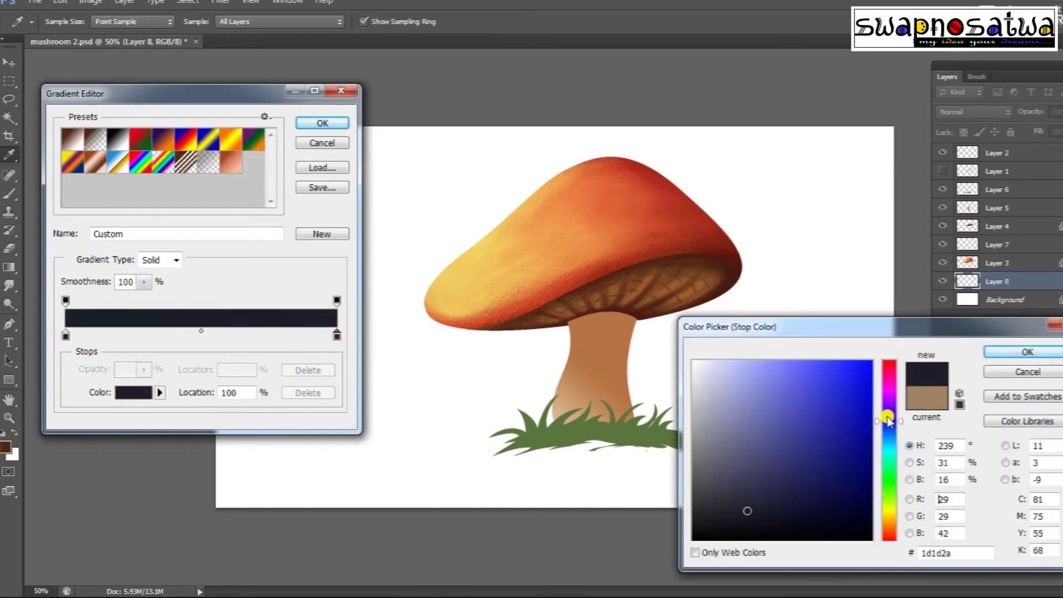
left_click(1028, 351)
key("Return")
Fill the background layer with the dark navy gradient, finally dragging bottom to top.
left_click_drag(425, 325, 231, 329)
left_click_drag(554, 310, 545, 493)
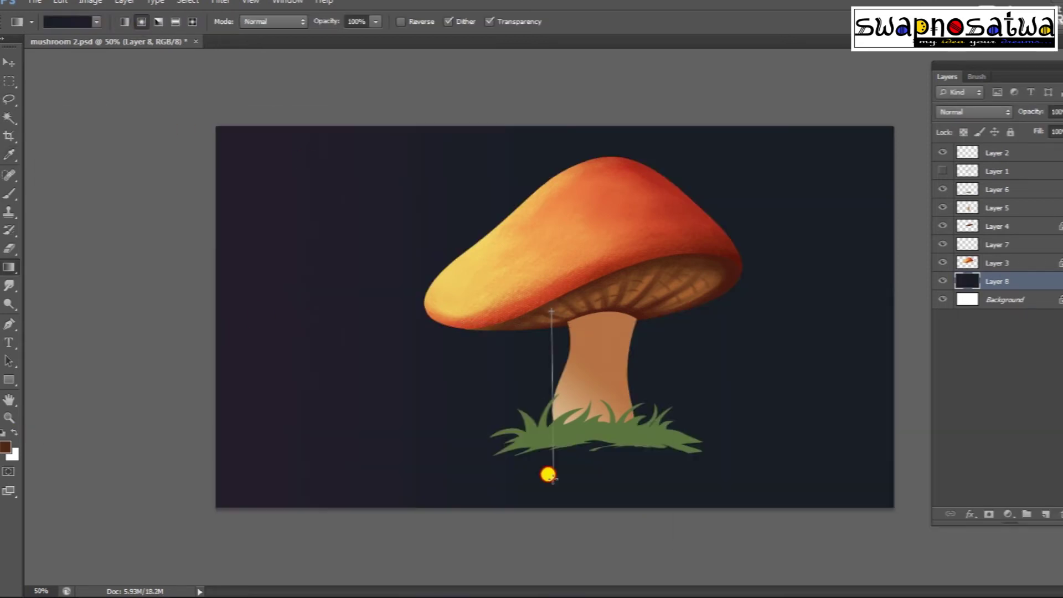
left_click_drag(215, 325, 565, 318)
left_click_drag(570, 530, 563, 246)
key("ctrl+minus")
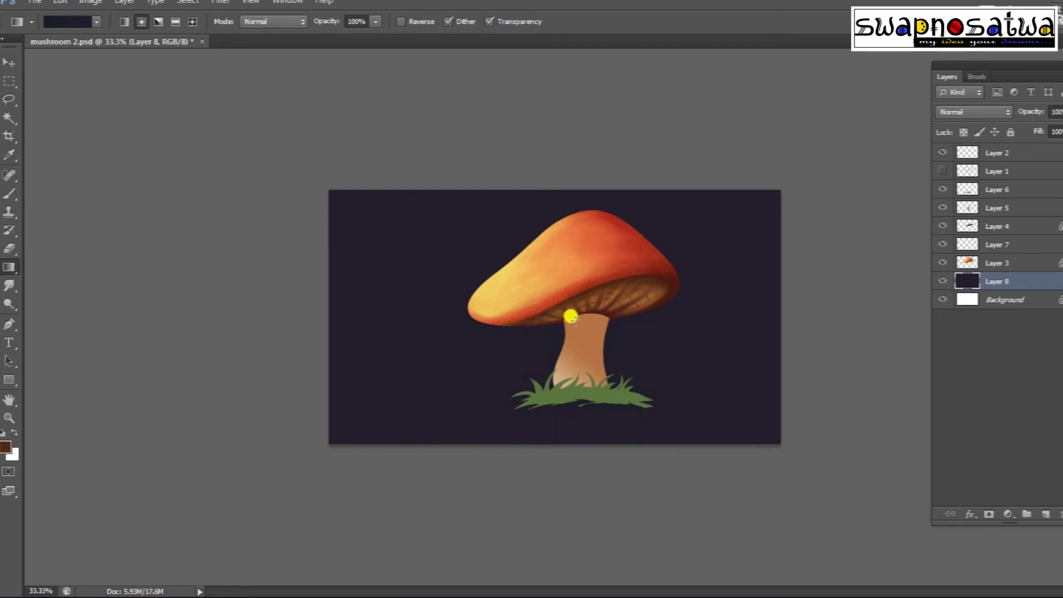
key("ctrl+plus")
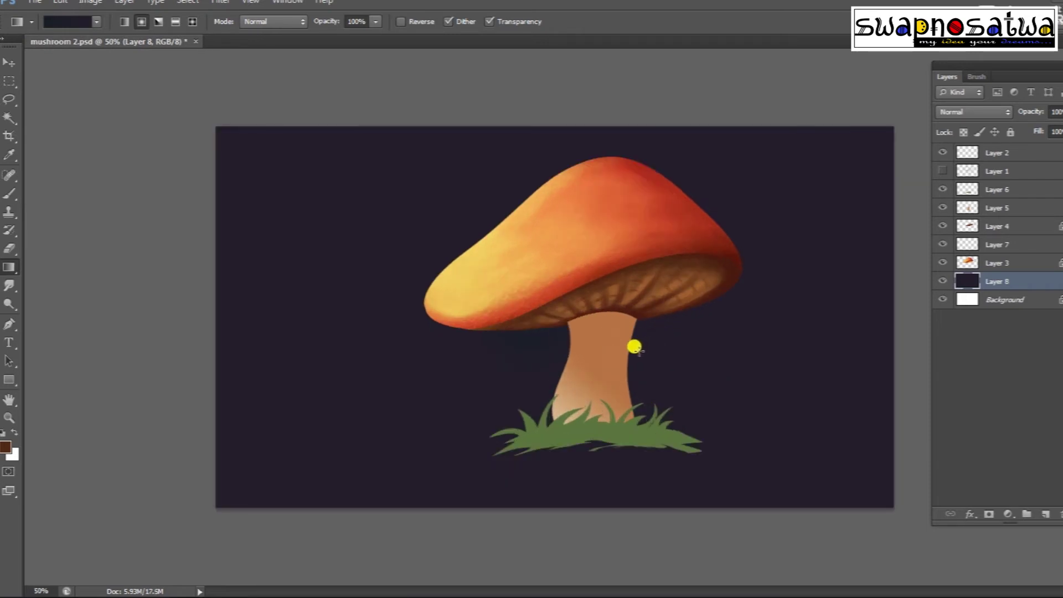
left_click(999, 263)
key("ctrl+b")
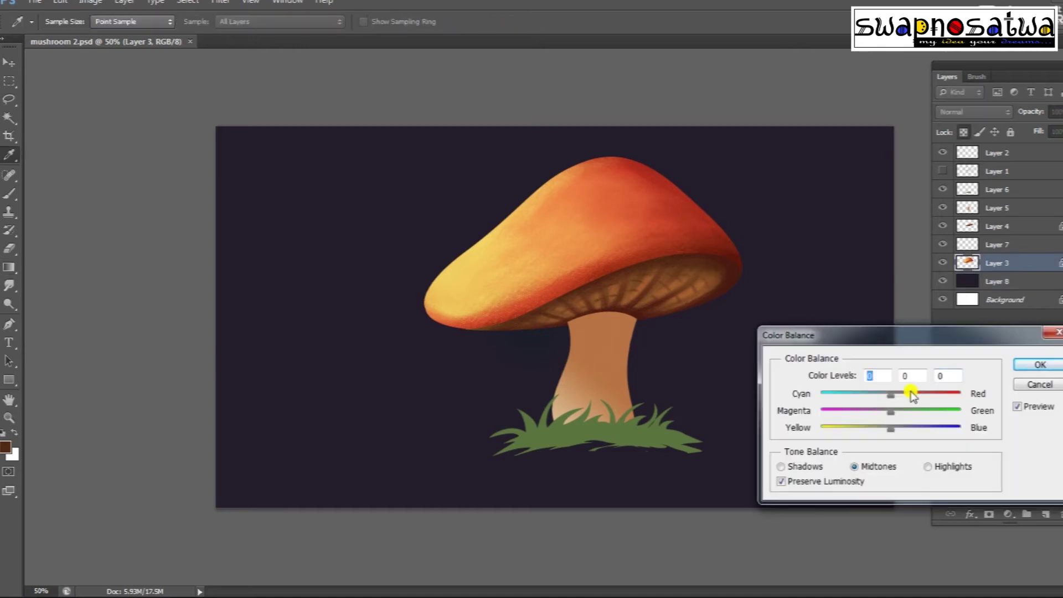
Apply Color Balance to the cap with +68 red and -15 yellow.
left_click_drag(914, 394, 942, 396)
left_click_drag(887, 432, 881, 429)
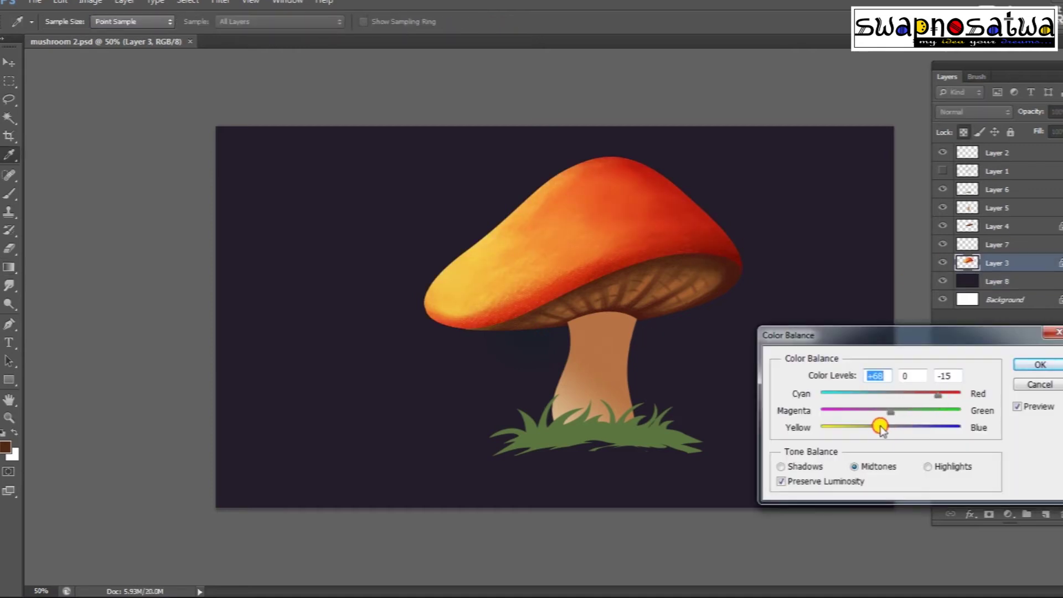
key("Return")
Brush the cap rim using sampled orange, yellow-orange and dark brown tones.
key("b")
left_click(554, 182, "alt")
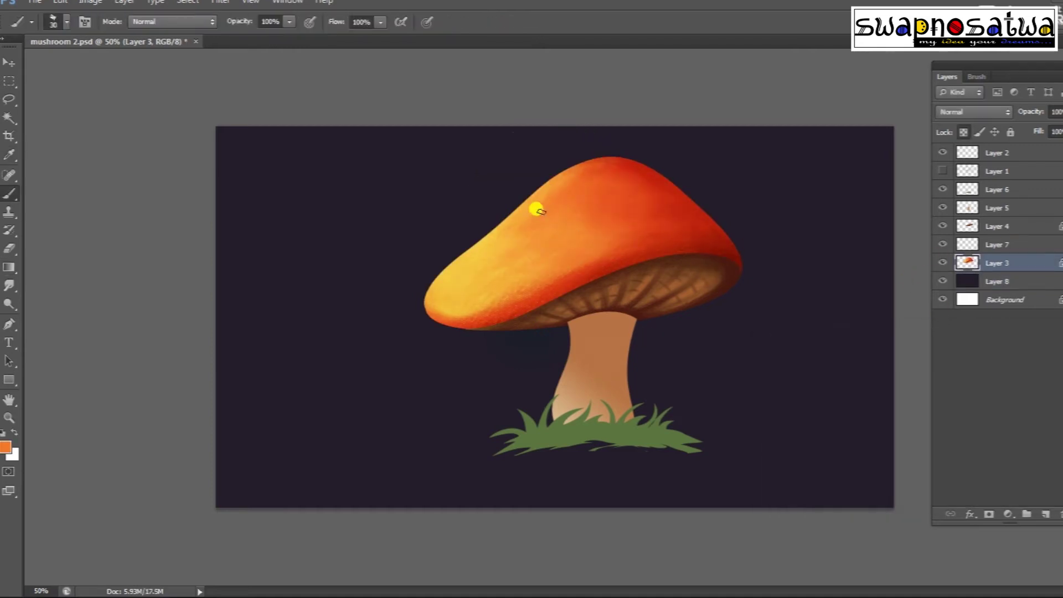
left_click(540, 254, "alt")
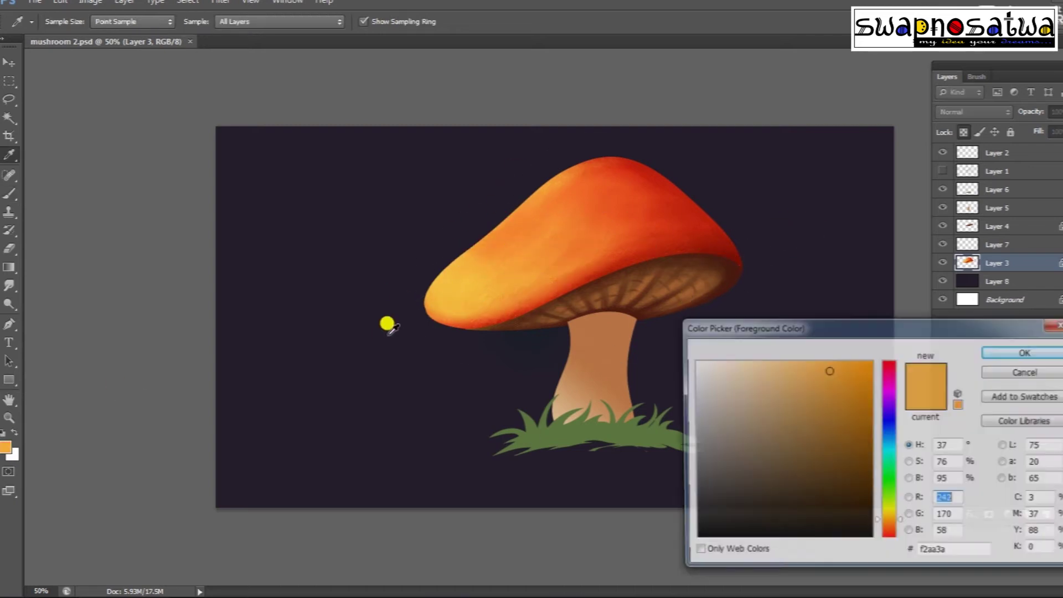
left_click(742, 253)
key("Return")
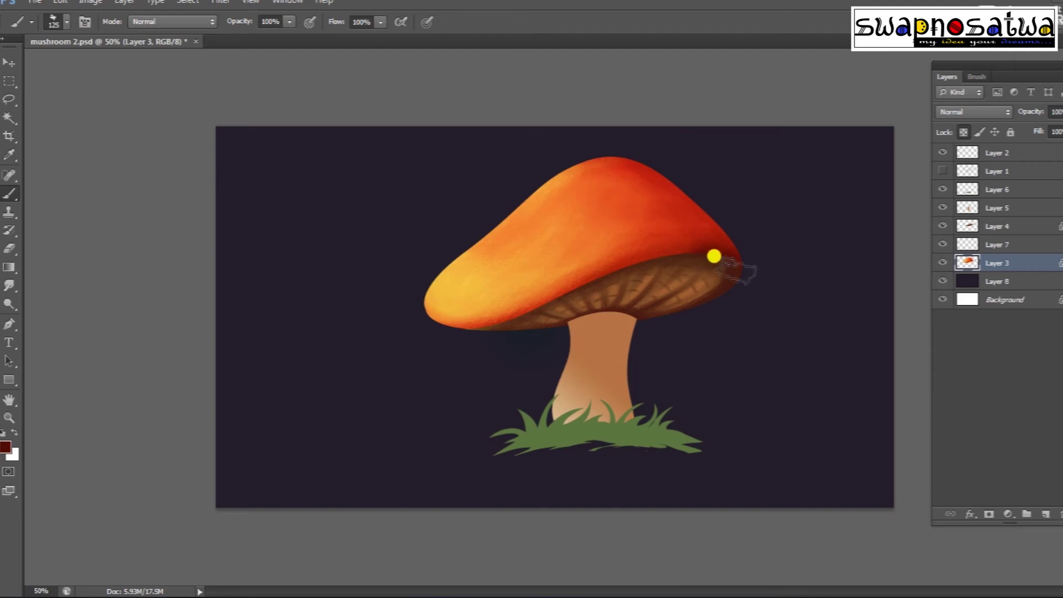
left_click(696, 222, "alt")
On Layer 4, paint the underside darker brown and set Levels midtones to 0.90.
left_click(940, 224)
key("bracketleft")
key("bracketleft")
key("bracketleft")
left_click(581, 278, "alt")
left_click(5, 447)
left_click(849, 493)
left_click(1021, 349)
key("bracketleft")
key("bracketleft")
key("bracketleft")
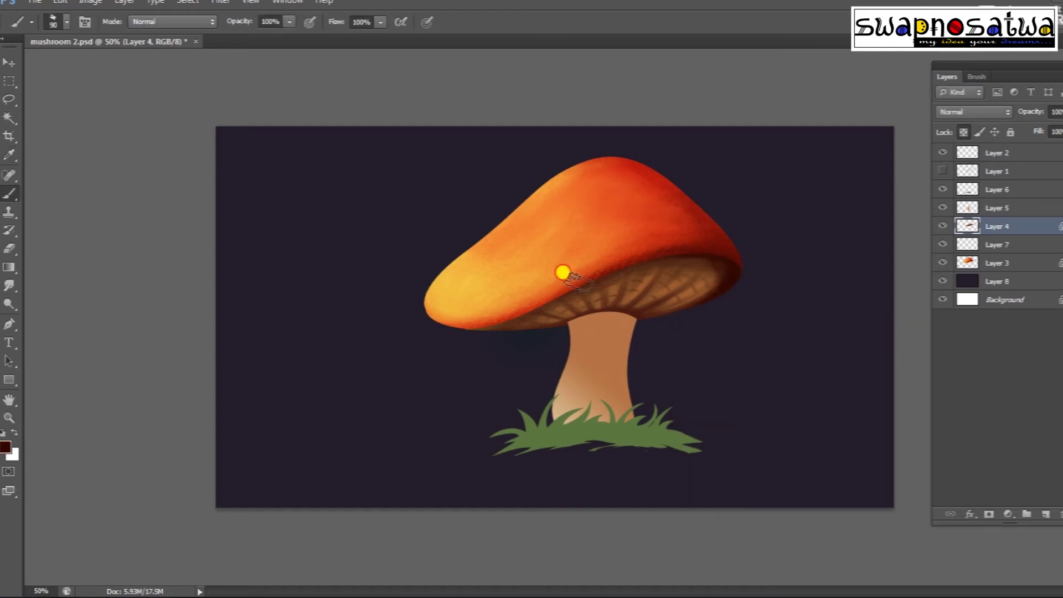
key("bracketright")
key("bracketright")
key("bracketright")
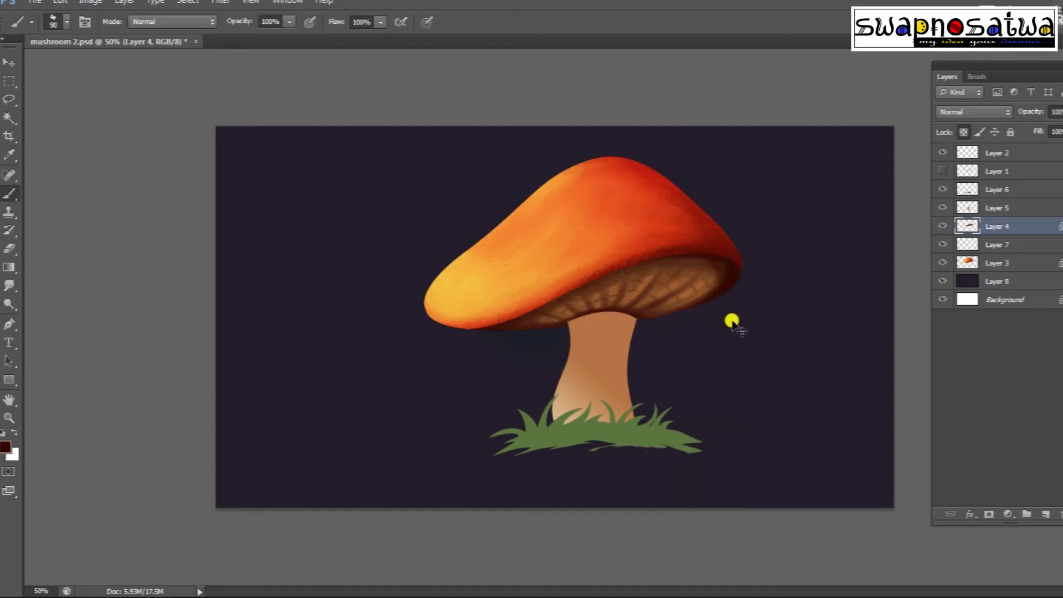
key("ctrl+l")
left_click_drag(956, 284, 970, 284)
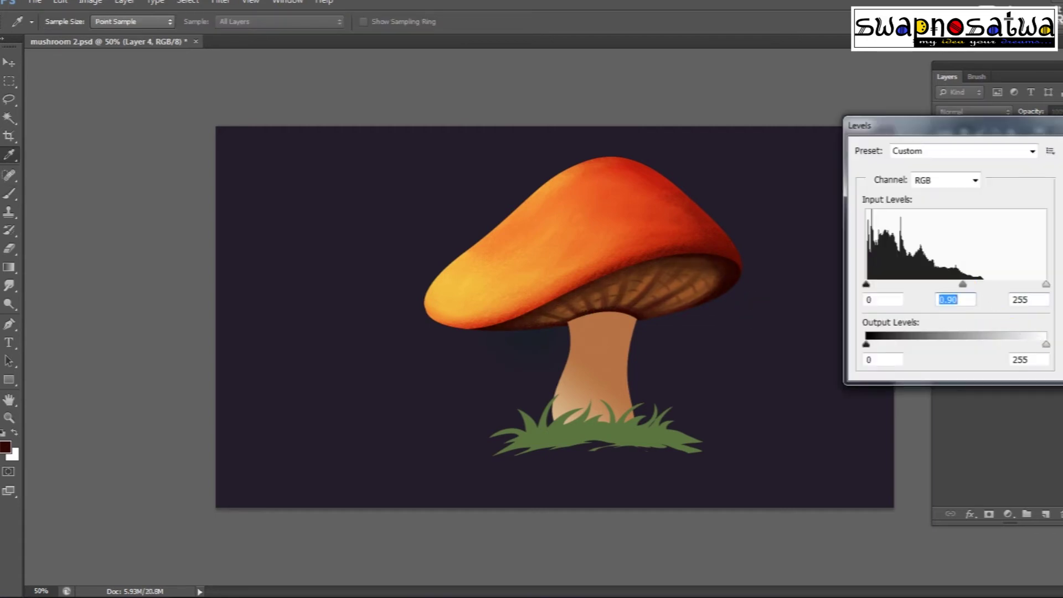
Apply the 0.90 Levels to the gills, then lasso a 150px-feathered area around the upper stem.
key("Return")
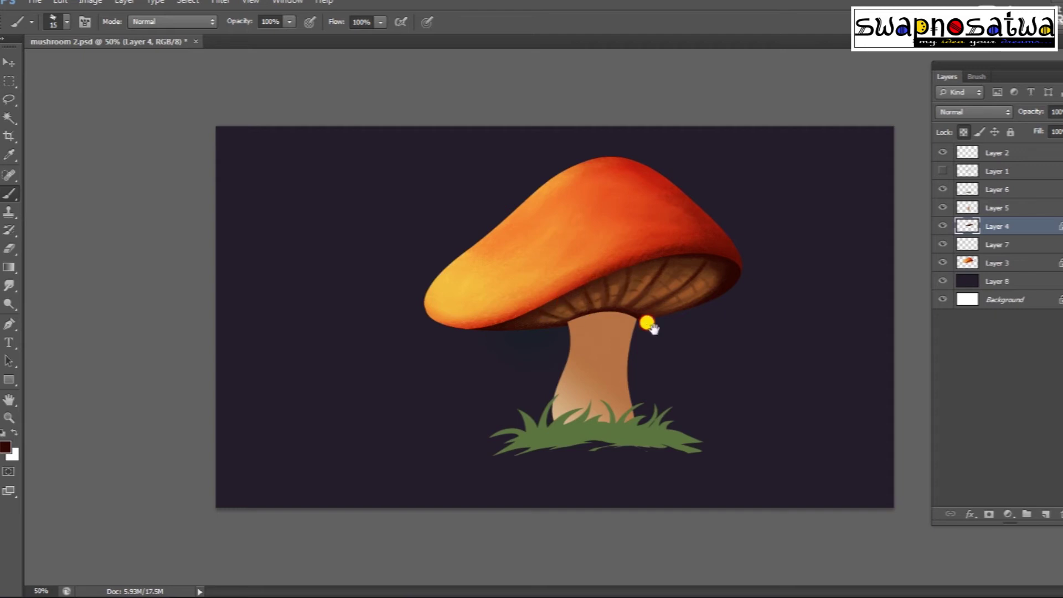
key("bracketright")
key("bracketright")
key("bracketright")
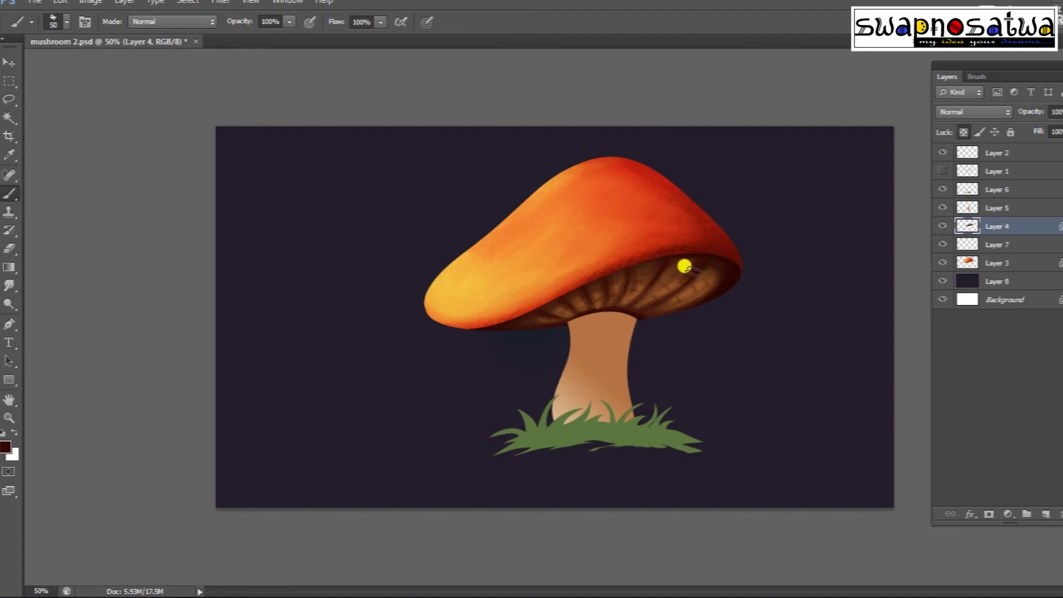
key("l")
mouse_move(555, 345)
left_mouse_down()
mouse_move(594, 290)
mouse_move(547, 386)
left_mouse_up()
key("Return")
key("ctrl+b")
Apply Color Balance (+88, 0, +45) to the stem selection, then deselect.
left_click_drag(892, 427, 859, 429)
left_click_drag(891, 394, 883, 396)
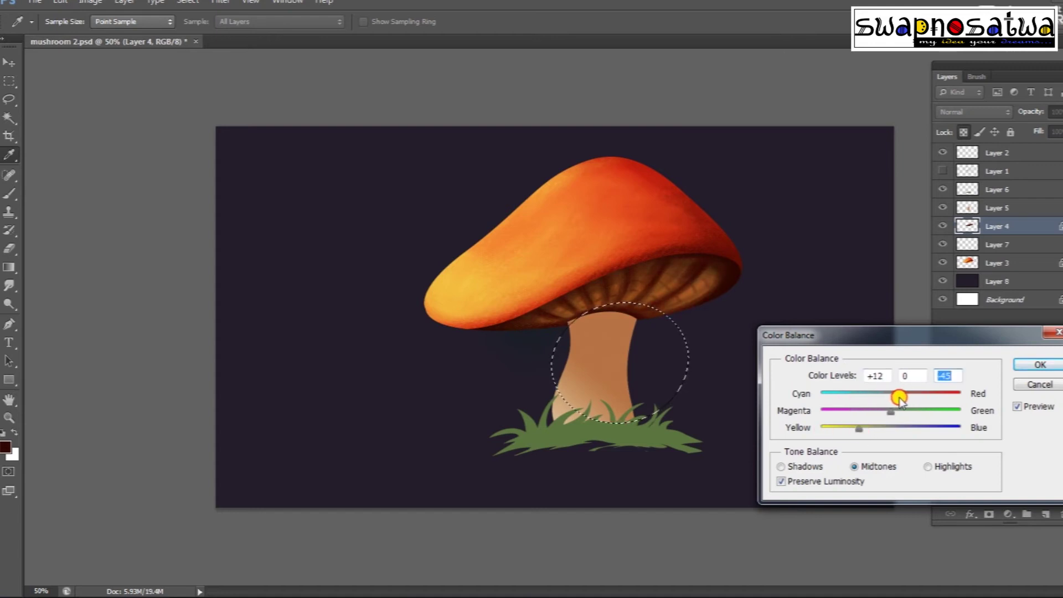
key("Return")
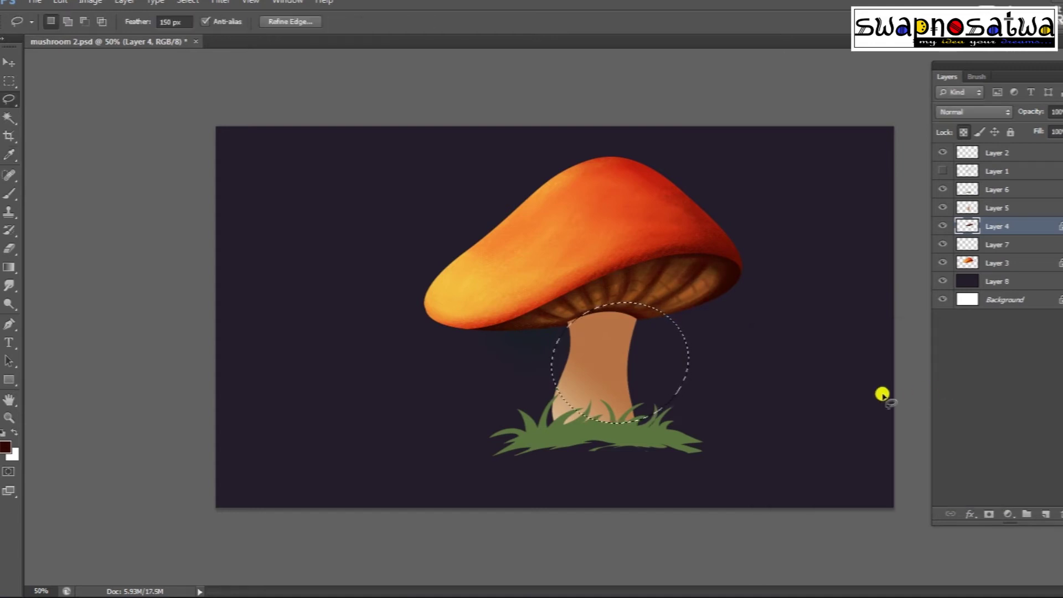
key("ctrl+d")
Shade the stem's top and right with a 100 px dark brown brush on Layer 5.
key("alt+bracketright")
key("b")
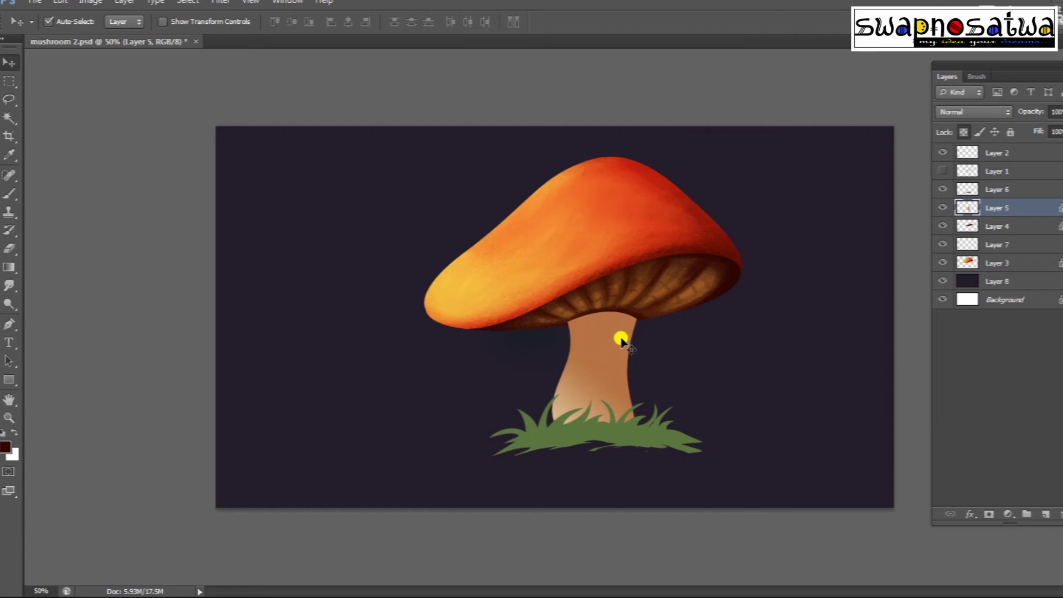
left_click(702, 284, "alt")
key("bracketright")
key("bracketright")
key("bracketright")
mouse_move(619, 323)
left_mouse_down()
mouse_move(558, 304)
mouse_move(616, 408)
mouse_move(569, 380)
mouse_move(579, 415)
left_mouse_up()
left_click(574, 377, "alt")
left_click(699, 269, "alt")
mouse_move(560, 309)
left_mouse_down()
mouse_move(598, 422)
mouse_move(581, 441)
left_mouse_up()
Zoom to 66.7%, sample stem brown and paint a lighter brown streak on Layer 5.
key("ctrl+plus")
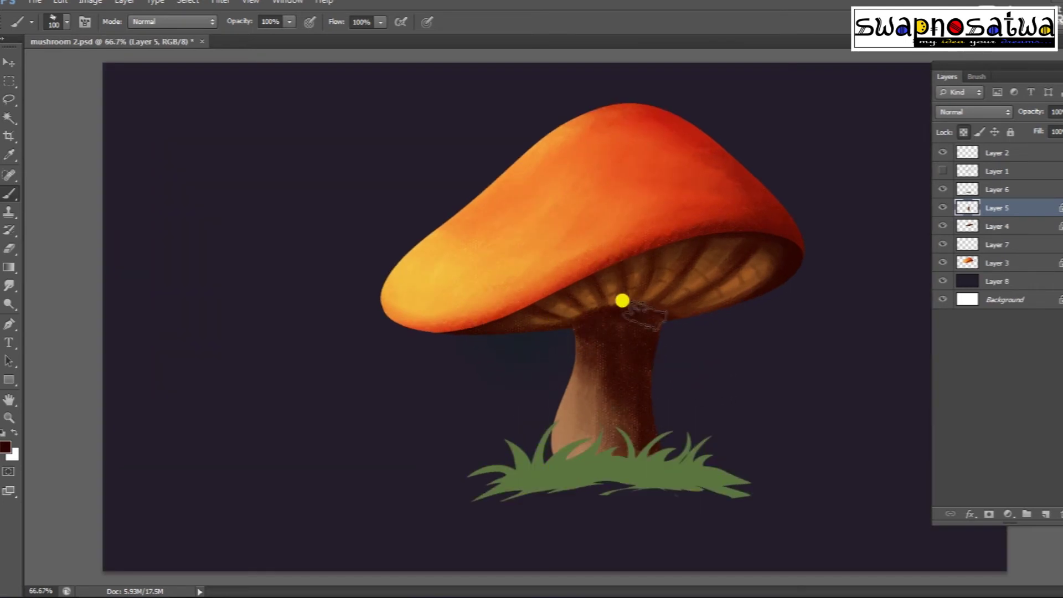
key("i")
key("Return")
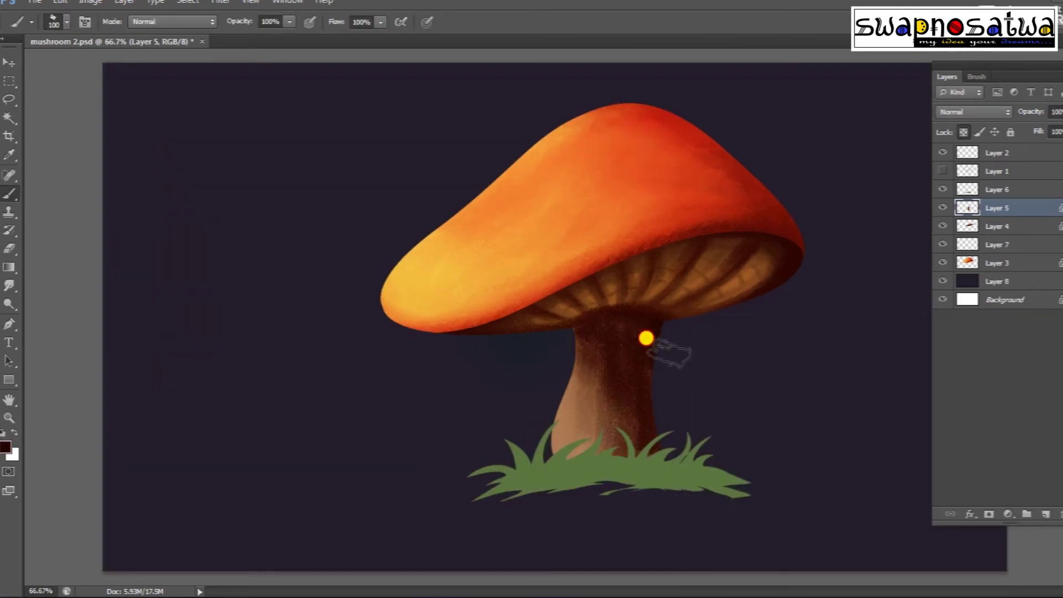
left_click(778, 281, "ctrl")
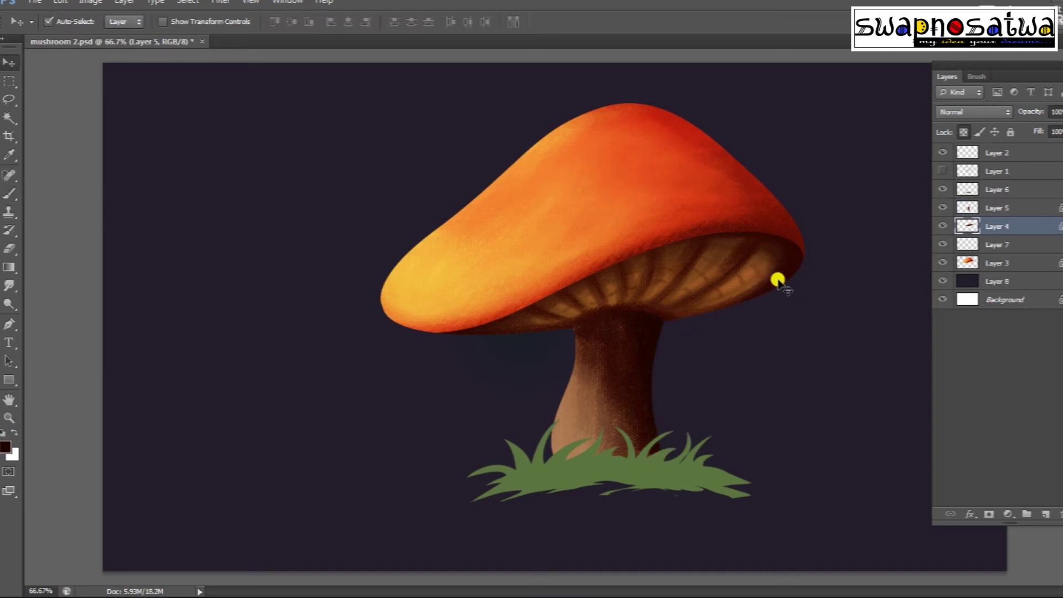
left_click(574, 392, "alt")
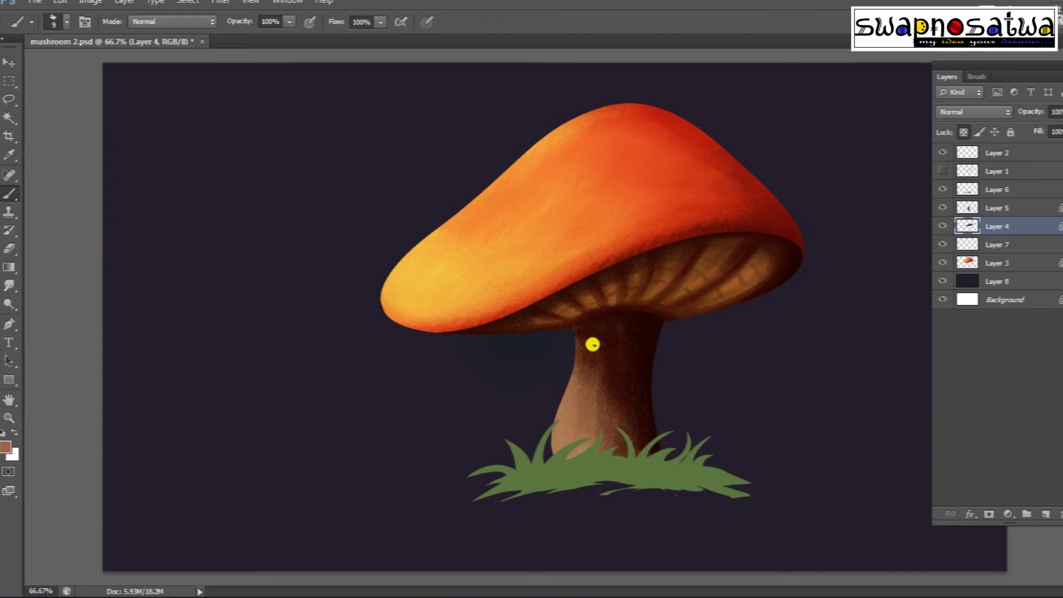
left_click(603, 335, "ctrl")
left_click_drag(623, 431, 637, 390)
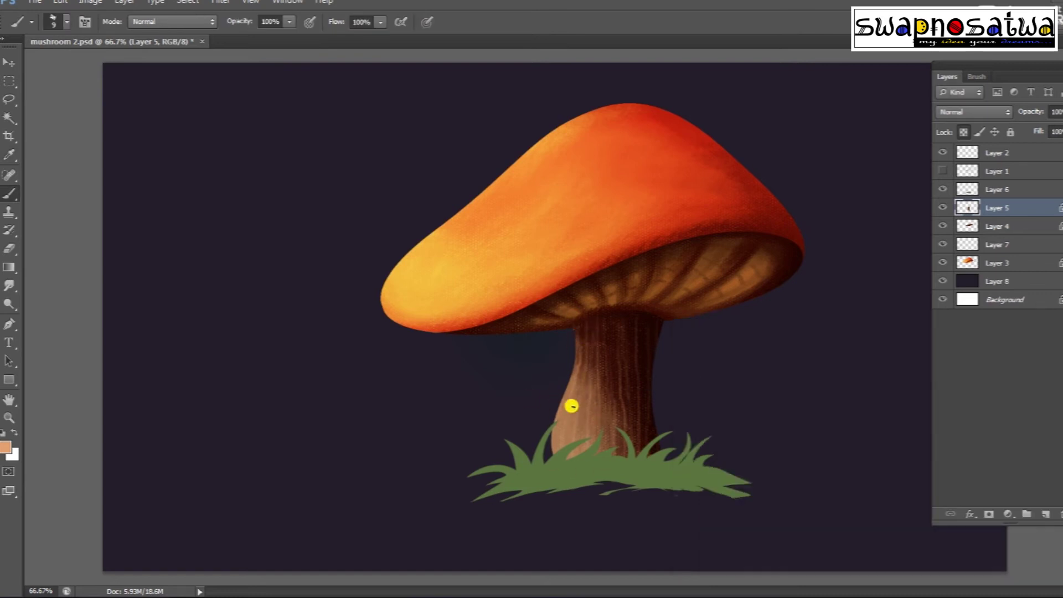
Lasso the lower-left stem base with 50 px feather, brighten it with Levels, and push it toward red.
key("l")
left_click(172, 22)
type("50")
key("Return")
mouse_move(576, 388)
left_mouse_down()
mouse_move(595, 492)
mouse_move(559, 385)
left_mouse_up()
key("ctrl+l")
left_click_drag(1046, 284, 948, 299)
key("Return")
key("ctrl+b")
mouse_move(890, 393)
left_mouse_down()
mouse_move(959, 393)
mouse_move(952, 401)
left_mouse_up()
Warm the stem base with Color Balance toward blue, add extra red (+31), then deselect.
left_click_drag(890, 426, 920, 430)
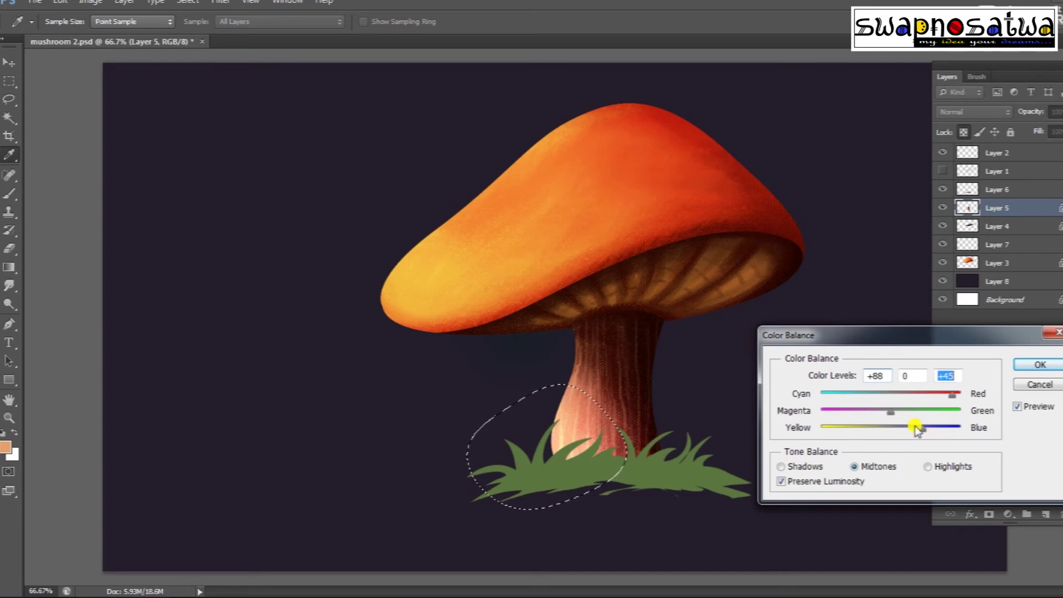
left_click(1038, 365)
key("ctrl+b")
left_click_drag(795, 397, 938, 408)
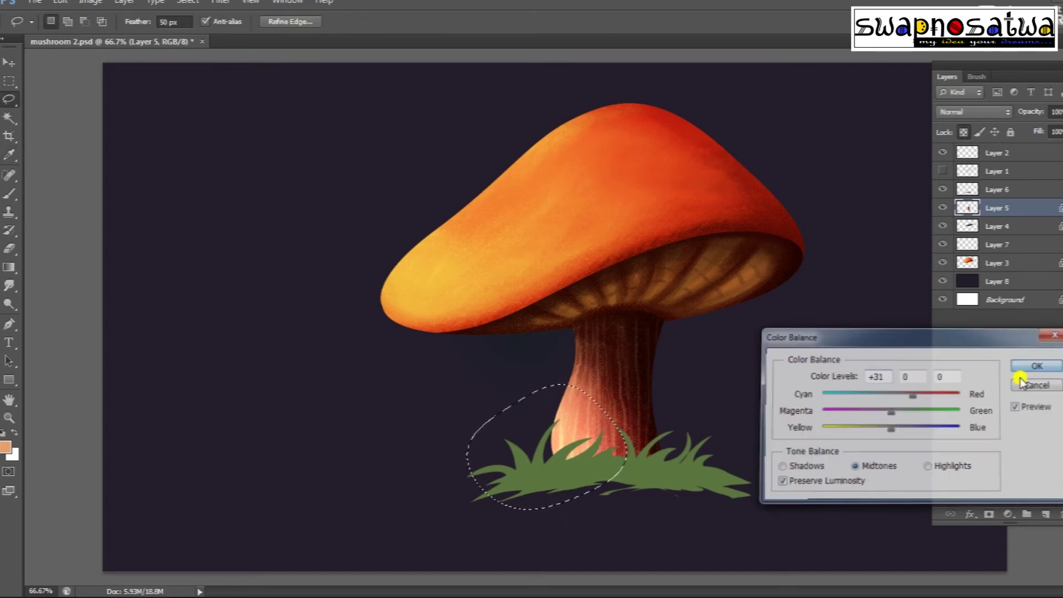
left_click(1021, 363)
key("ctrl+d")
Choose a dark reddish brown paint colour and brush dark streaks down the stem.
left_click(5, 447)
left_click(856, 509)
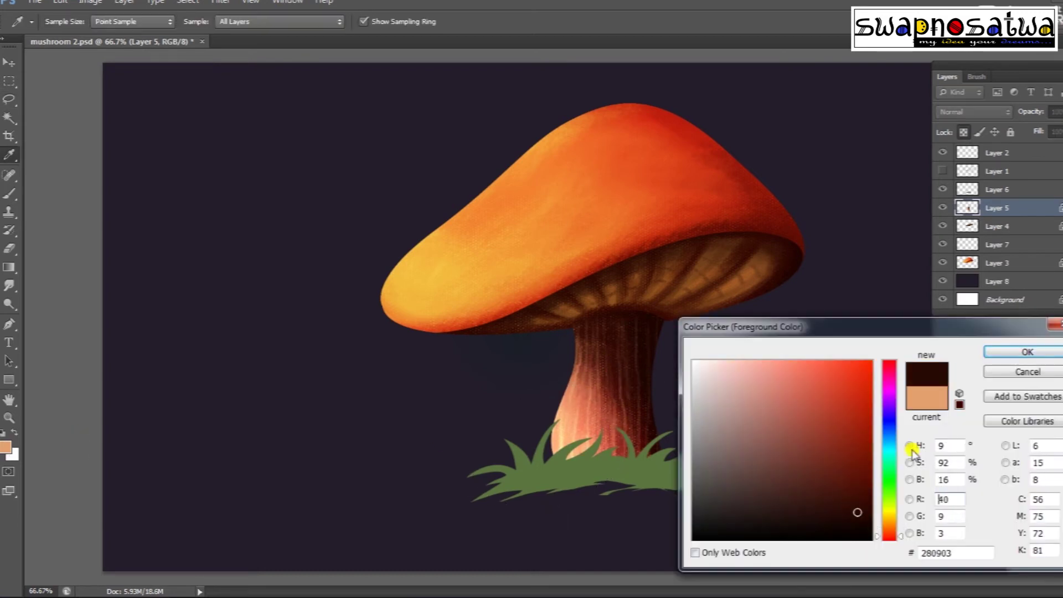
left_click(1025, 352)
key("b")
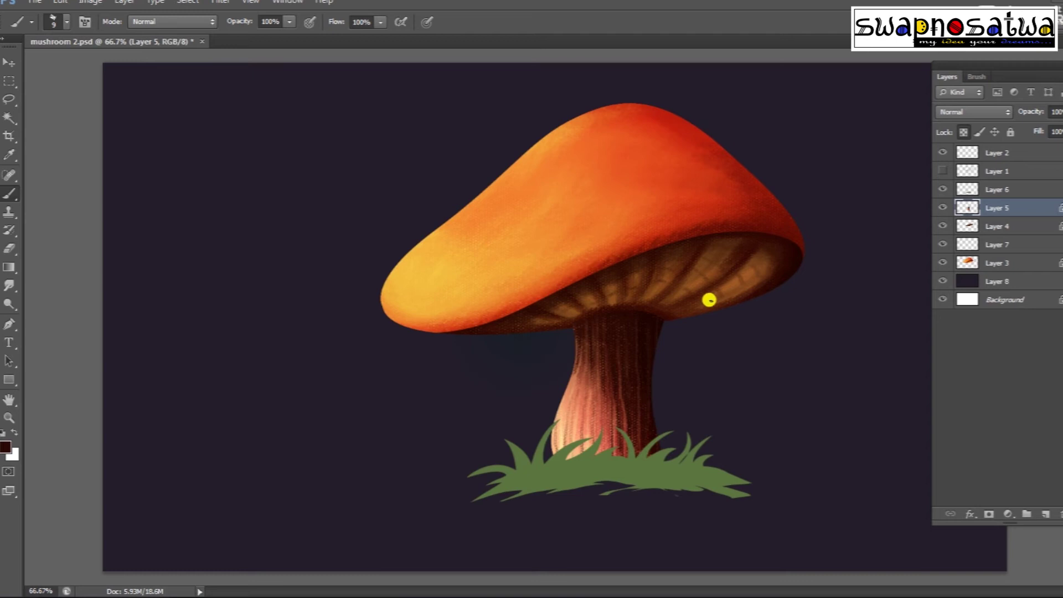
left_click(660, 309, "ctrl")
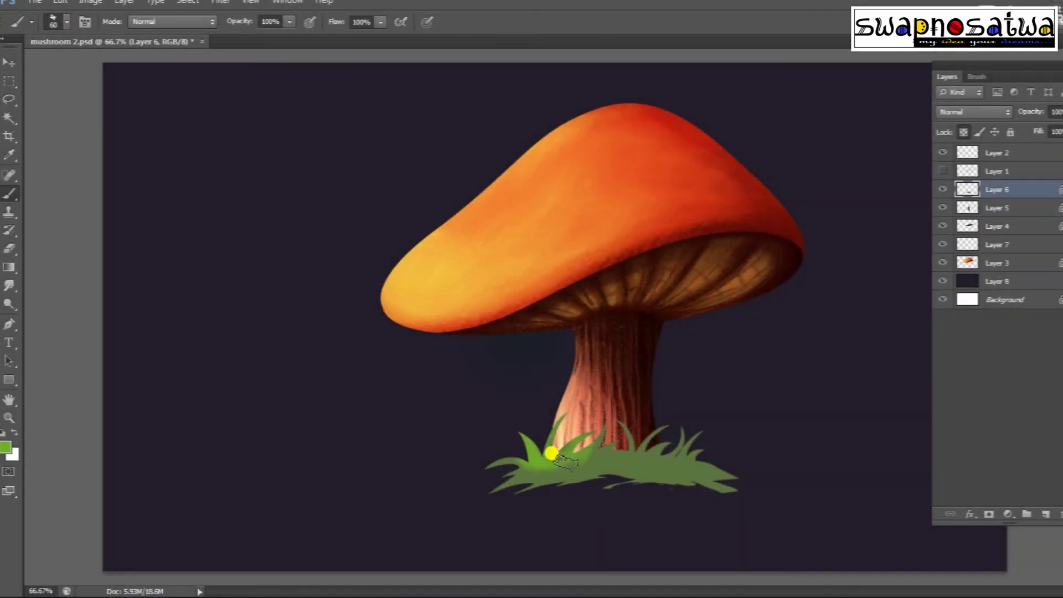
Paint bright green, dark green and yellow-green highlight strokes over the grass.
mouse_move(551, 454)
left_mouse_down()
mouse_move(555, 468)
mouse_move(655, 441)
left_mouse_up()
left_click(11, 451)
left_click(1002, 352)
mouse_move(719, 476)
left_mouse_down()
mouse_move(653, 430)
mouse_move(666, 468)
mouse_move(563, 461)
left_mouse_up()
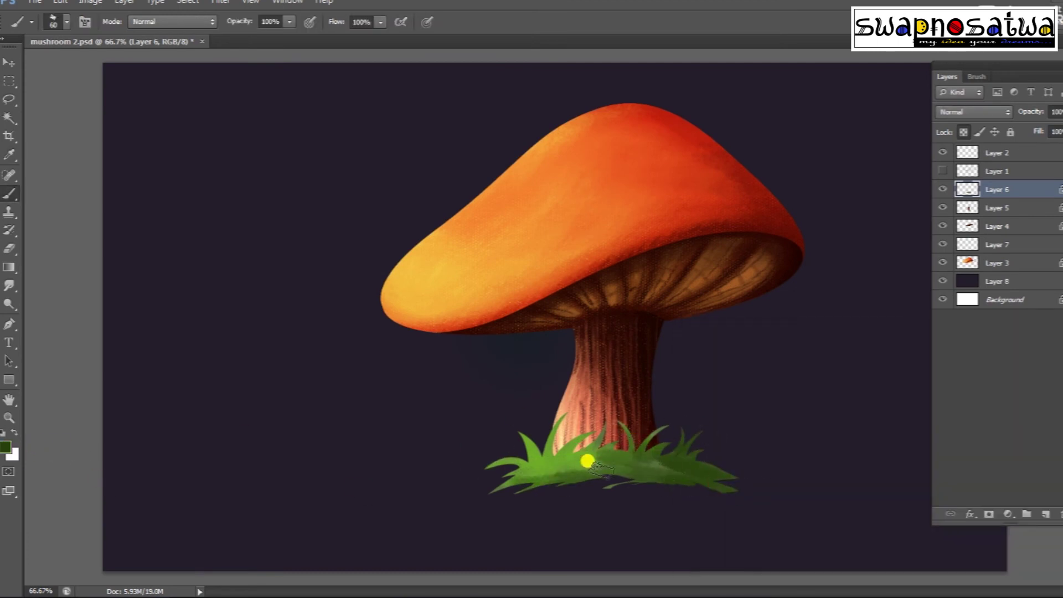
left_click(6, 447)
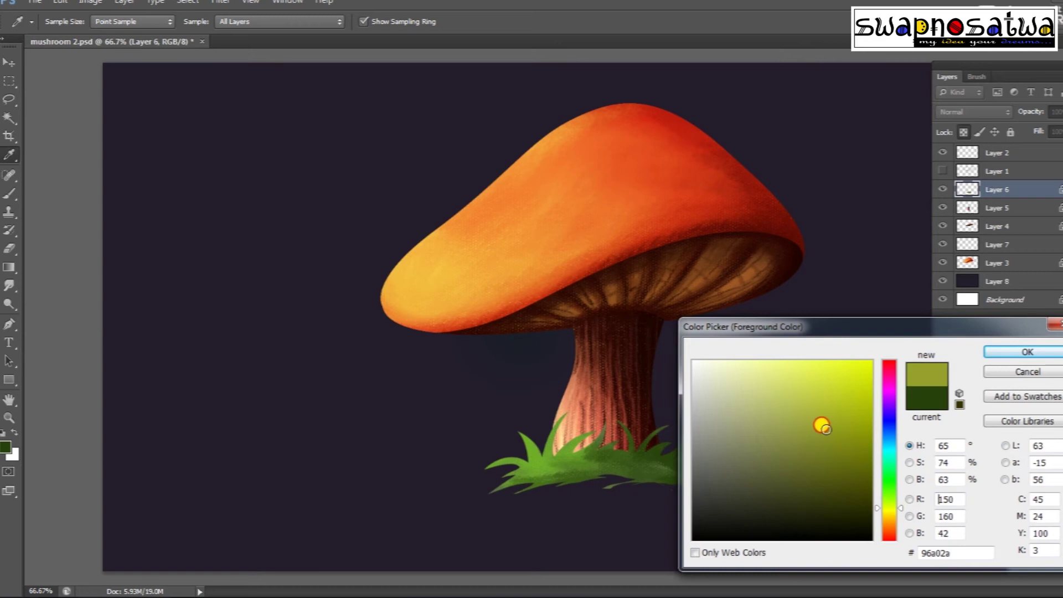
left_click(829, 439)
left_click(1028, 352)
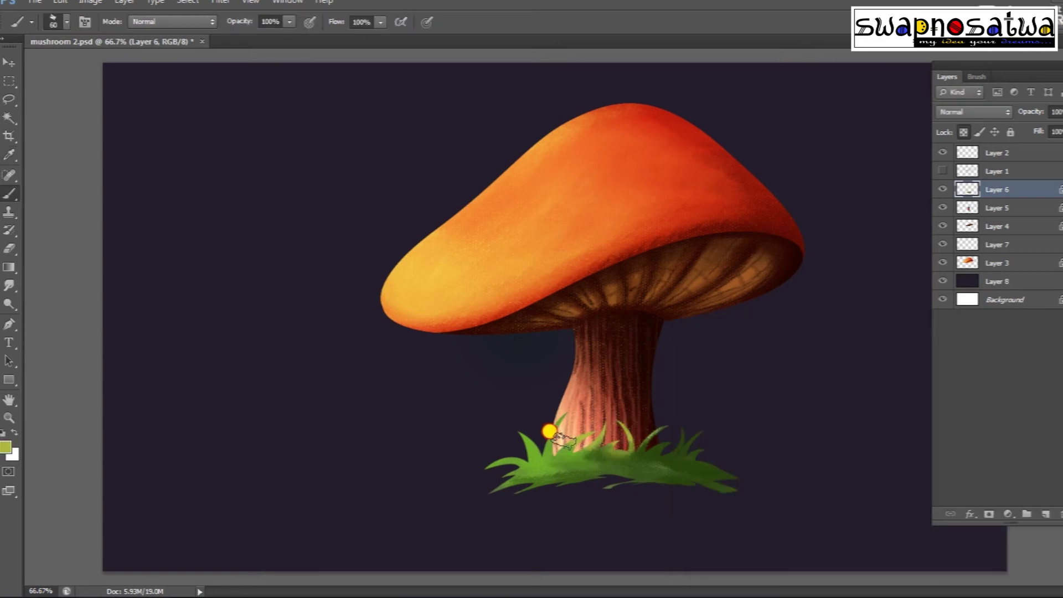
left_click_drag(615, 456, 544, 470)
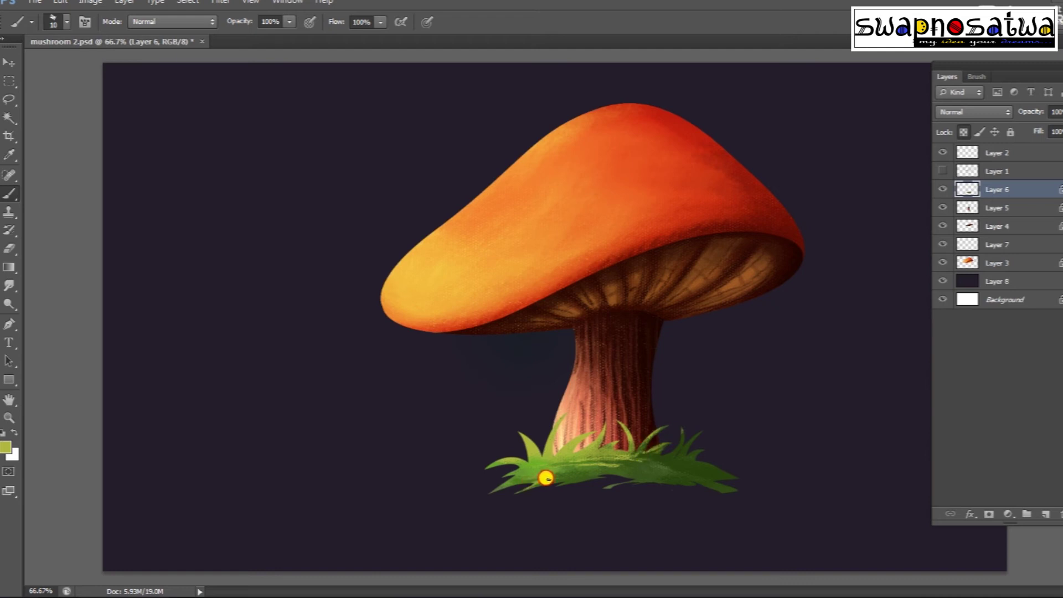
Layer more light and dark green strokes over the grass, darkening its right side.
left_click_drag(555, 467, 683, 468)
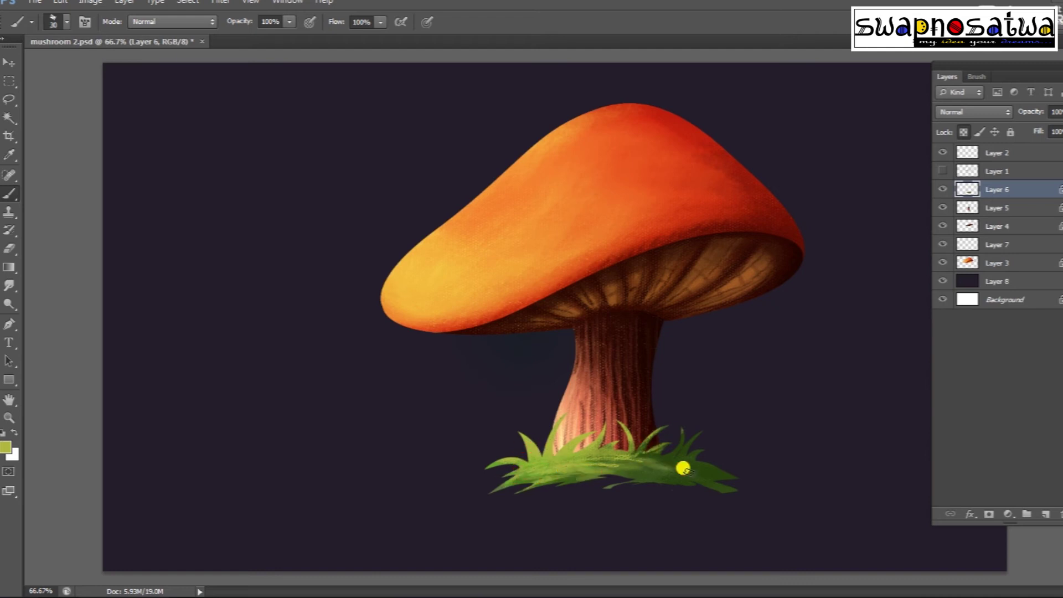
left_click(5, 447)
left_click(840, 504)
left_click(1026, 351)
mouse_move(613, 467)
left_mouse_down()
mouse_move(591, 463)
mouse_move(719, 480)
mouse_move(648, 463)
mouse_move(672, 444)
left_mouse_up()
left_click(656, 462, "alt")
left_click(569, 451, "alt")
left_click_drag(573, 459, 640, 468)
mouse_move(569, 474)
left_mouse_down()
mouse_move(700, 458)
mouse_move(664, 449)
left_mouse_up()
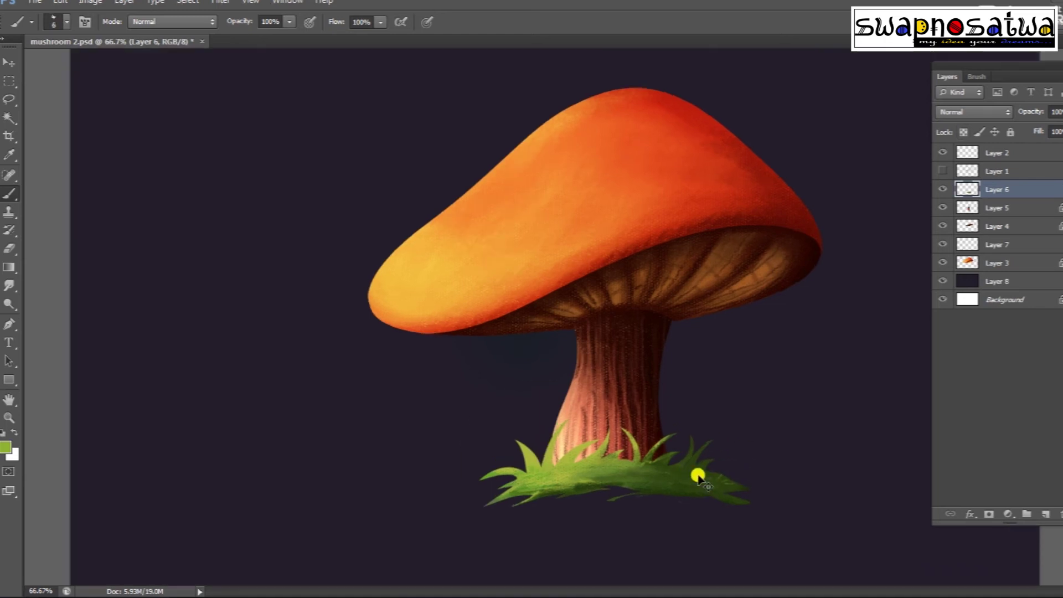
At 100% zoom, add light green blade strokes, then zoom back out to 50%.
key("ctrl+plus")
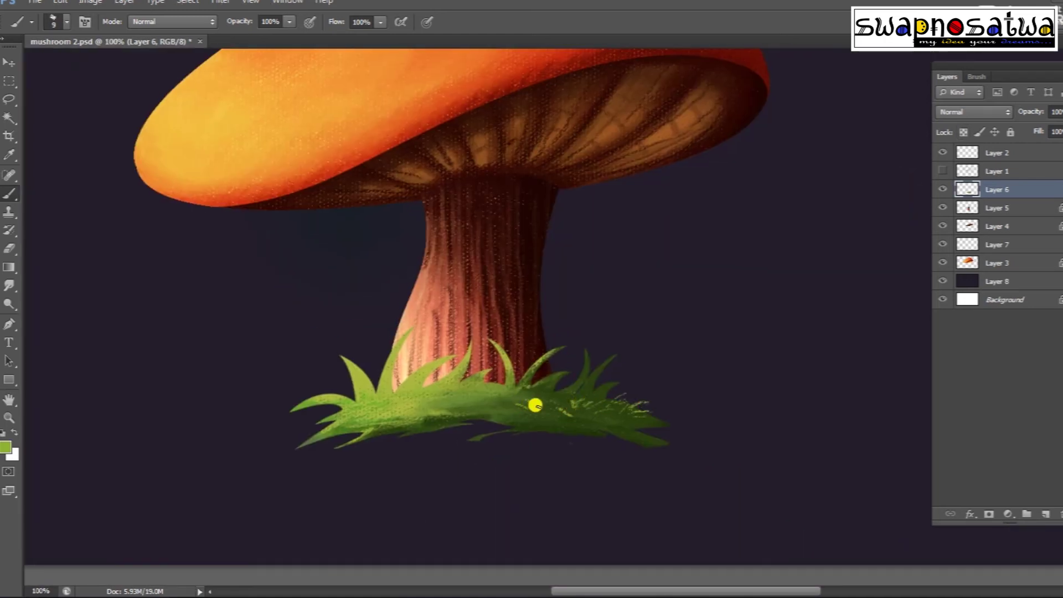
left_click_drag(416, 418, 495, 421)
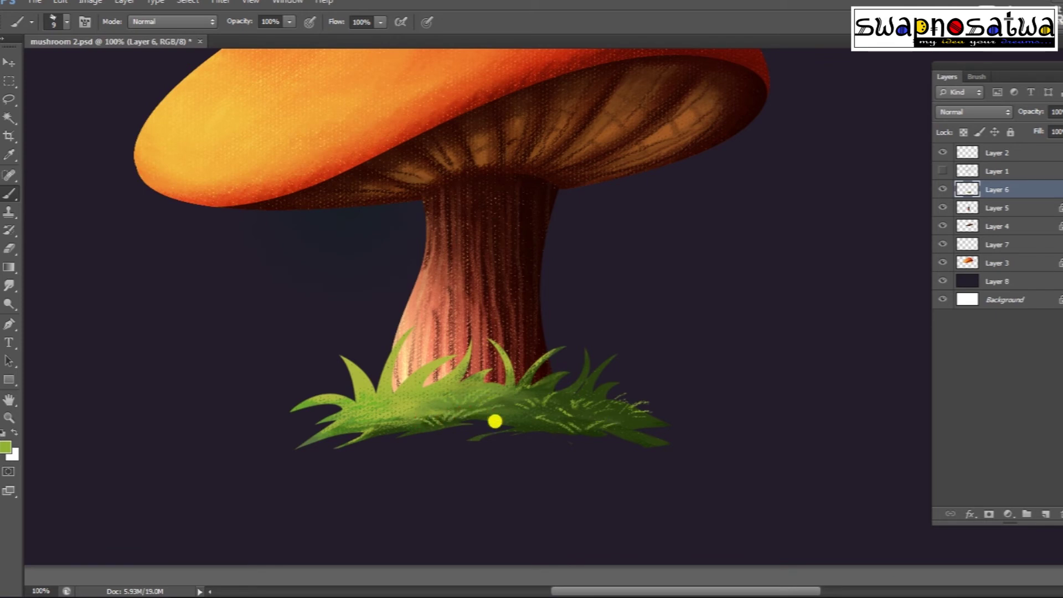
scroll(669, 433, "left", 5)
scroll(667, 448, "up", 1)
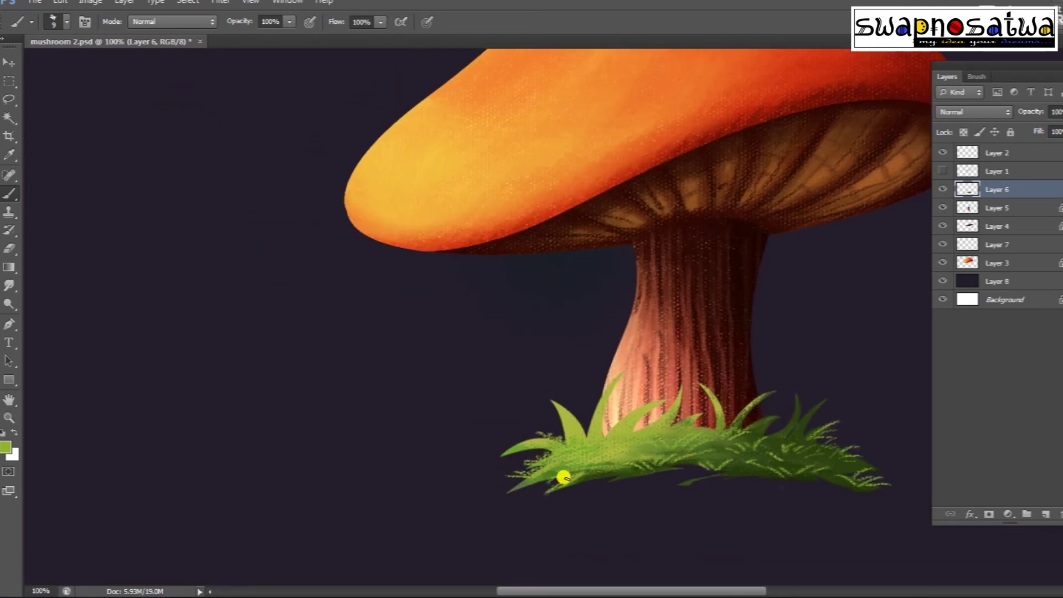
scroll(576, 485, "right", 2)
scroll(576, 485, "down", 1)
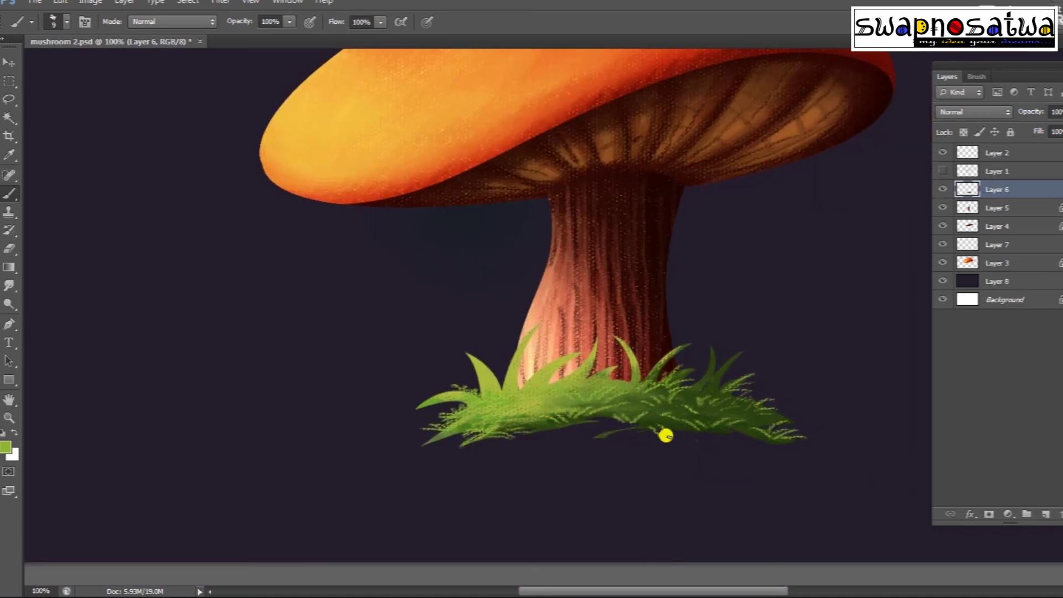
key("ctrl+minus")
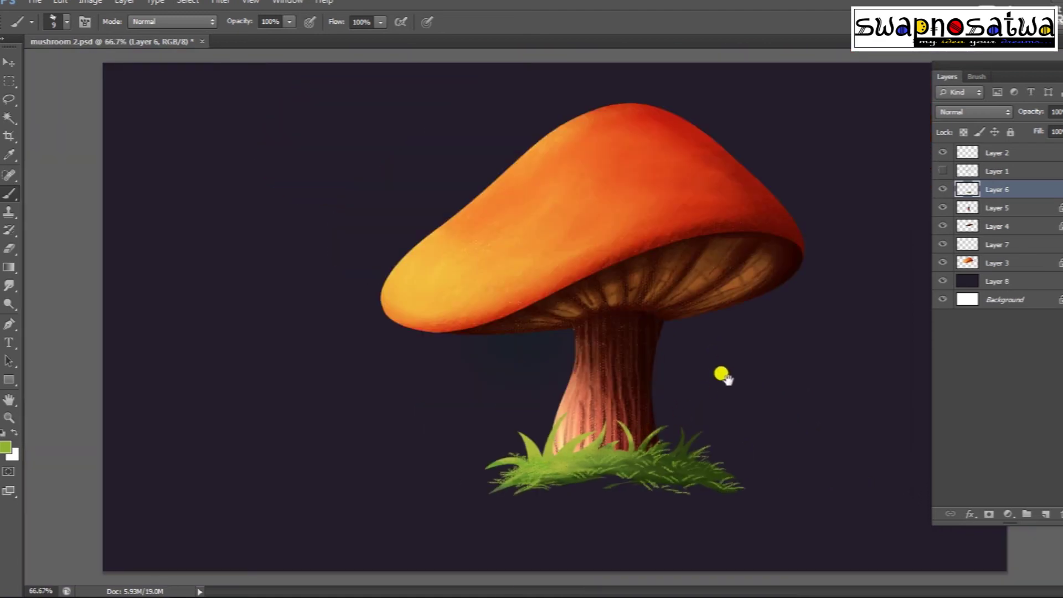
key("ctrl+minus")
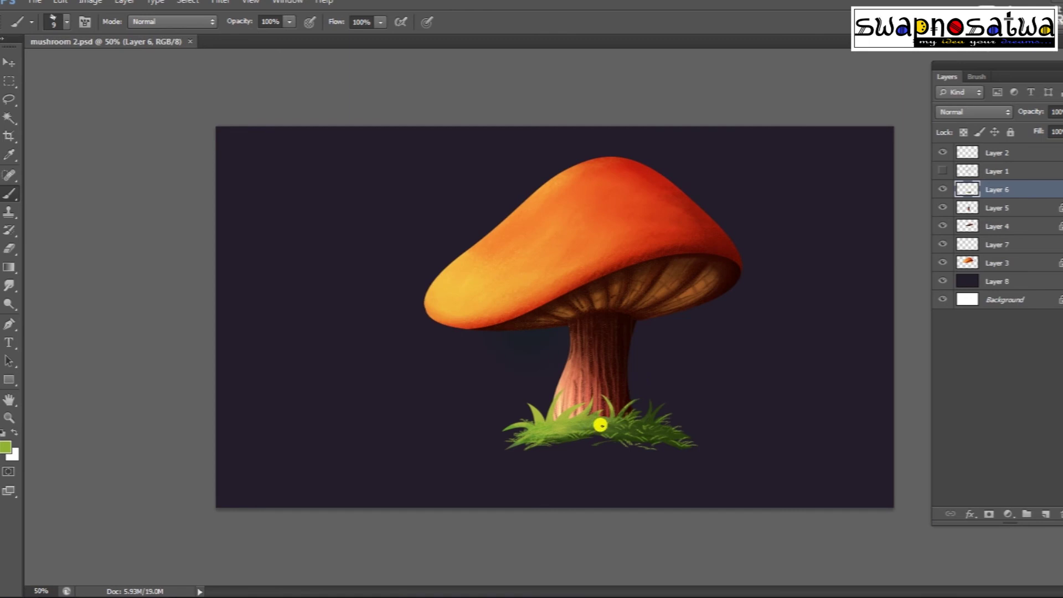
Enter full-screen view on Layer 3 and set the Lasso feather to 2 px.
key("ctrl+plus")
key("f")
left_click(370, 299, "ctrl")
key("l")
double_click(167, 20)
type("2")
key("Return")
Lasso about sixteen small oval spots across the mushroom cap.
left_click_drag(344, 284, 344, 286)
left_click_drag(378, 354, 378, 357)
left_click_drag(409, 273, 407, 270)
left_click_drag(490, 162, 489, 160)
left_click_drag(431, 211, 427, 213)
left_click_drag(457, 297, 453, 299)
left_click_drag(532, 183, 530, 185)
left_click_drag(487, 222, 489, 224)
left_click_drag(534, 142, 536, 143)
left_click_drag(573, 281, 575, 283)
left_click_drag(627, 219, 629, 220)
left_click_drag(693, 240, 696, 241)
left_click_drag(631, 171, 652, 161)
left_click_drag(486, 261, 515, 267)
left_click_drag(393, 244, 395, 245)
left_click_drag(583, 213, 575, 210)
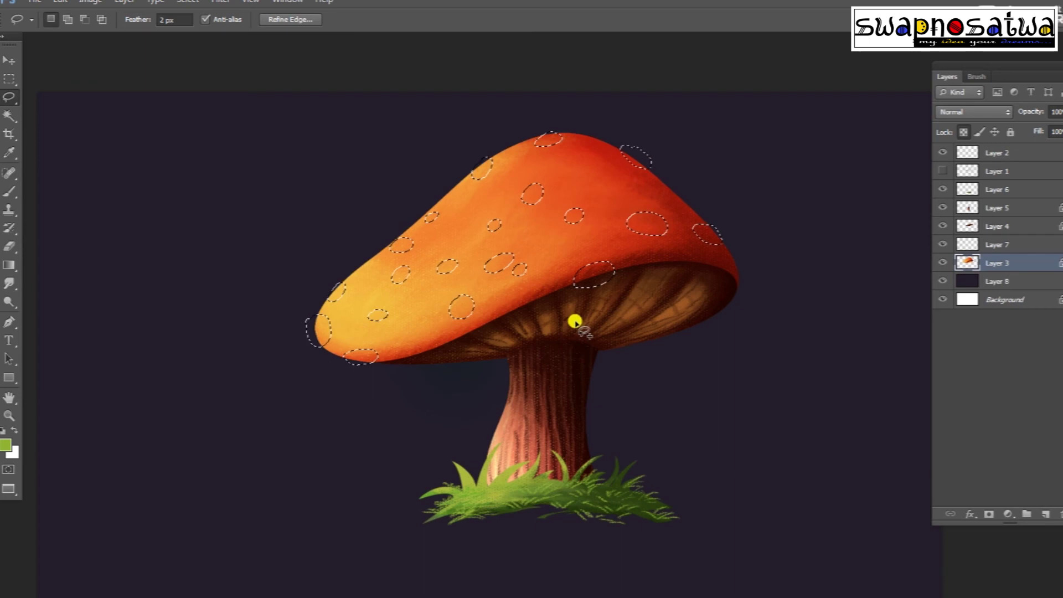
Brighten the selected cap spots to a glowing pale yellow with Levels.
key("ctrl+h")
key("ctrl+l")
left_click_drag(1039, 285, 958, 289)
key("Escape")
Lasso six more small spots scattered over the cap.
key("l")
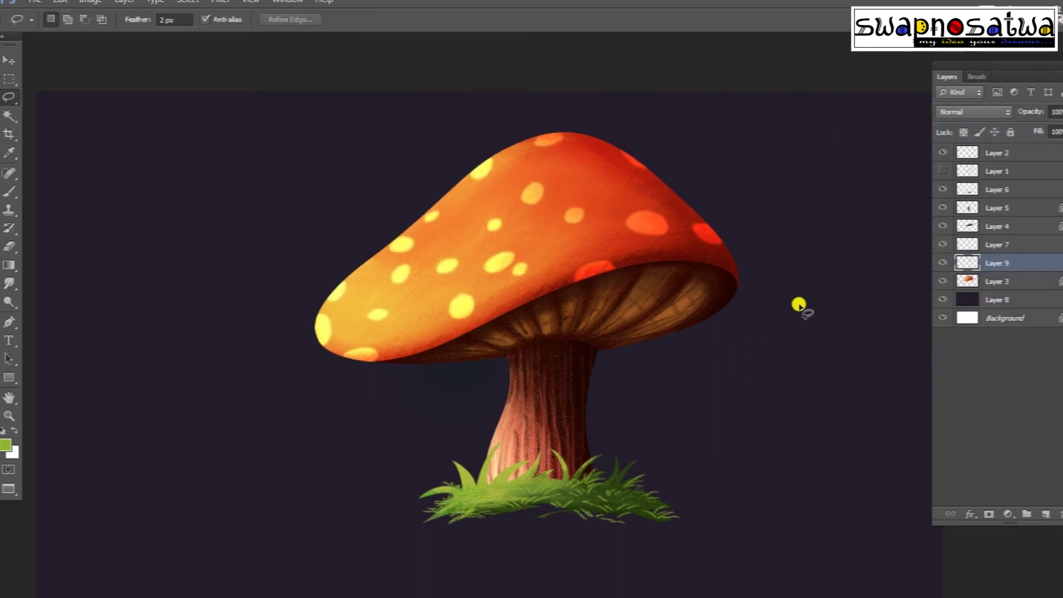
left_click_drag(598, 177, 605, 175)
left_click_drag(597, 227, 600, 238)
left_click_drag(678, 247, 683, 258)
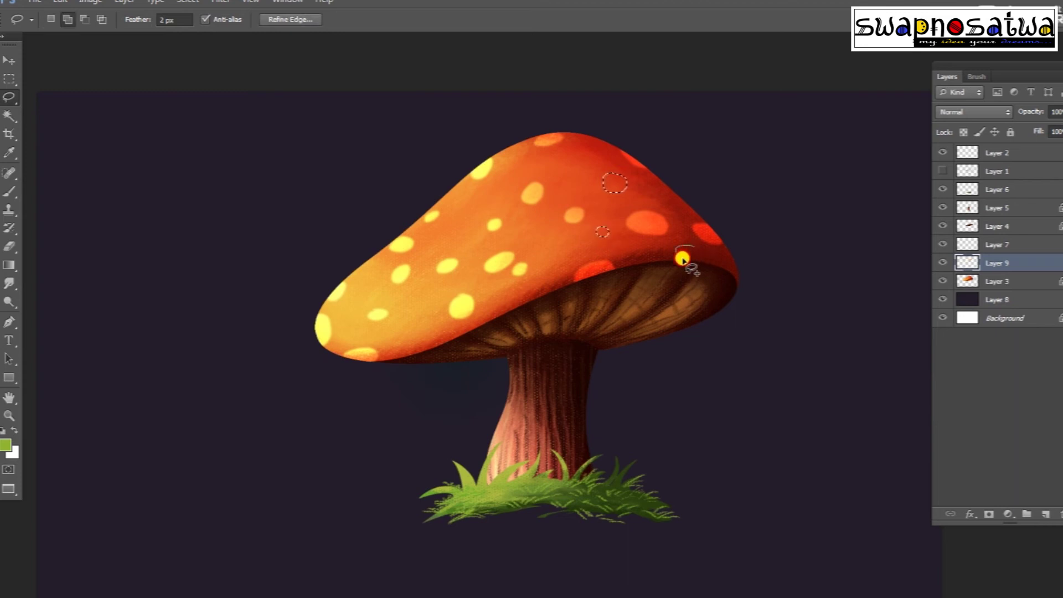
left_click_drag(431, 246, 433, 244)
left_click_drag(361, 275, 359, 274)
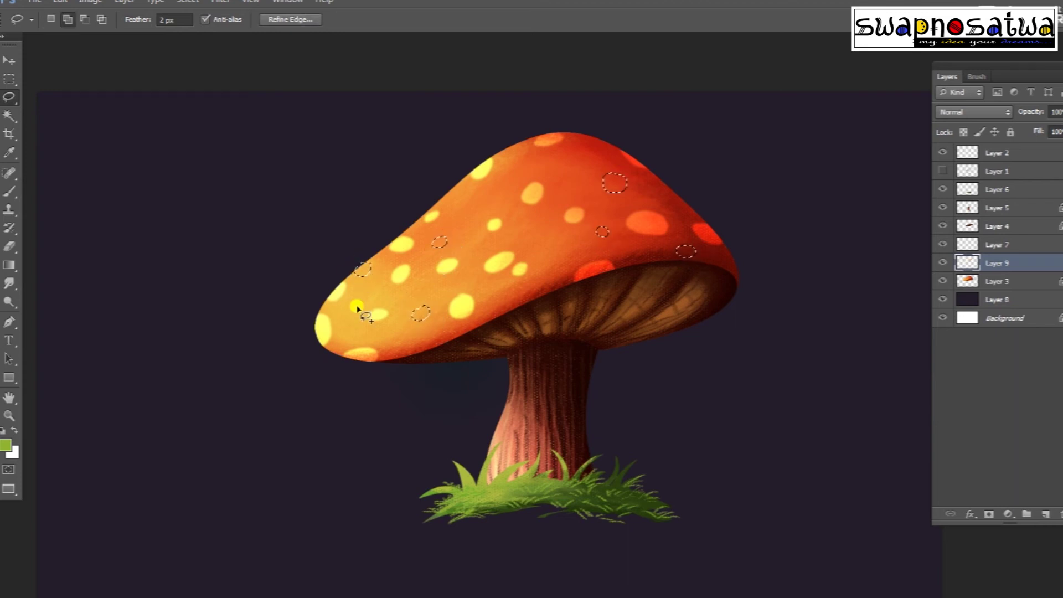
left_click_drag(504, 184, 505, 190)
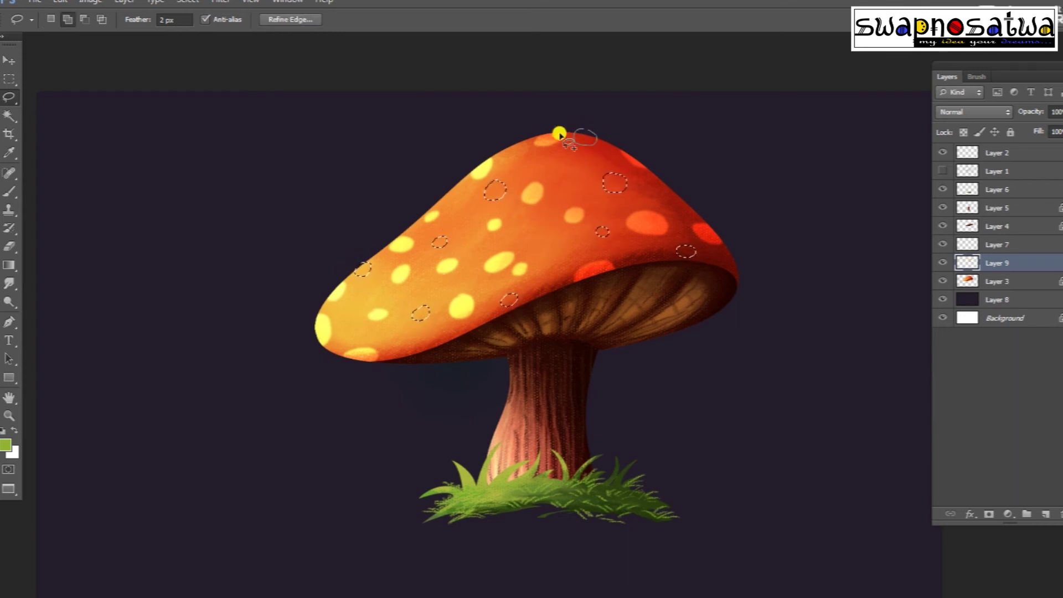
Darken the new spots on Layer 3 with a Levels adjustment.
left_click(996, 281)
key("ctrl+l")
left_click_drag(957, 285, 978, 285)
left_click_drag(1046, 344, 1029, 343)
left_click_drag(985, 287, 983, 286)
left_click_drag(1030, 344, 1025, 344)
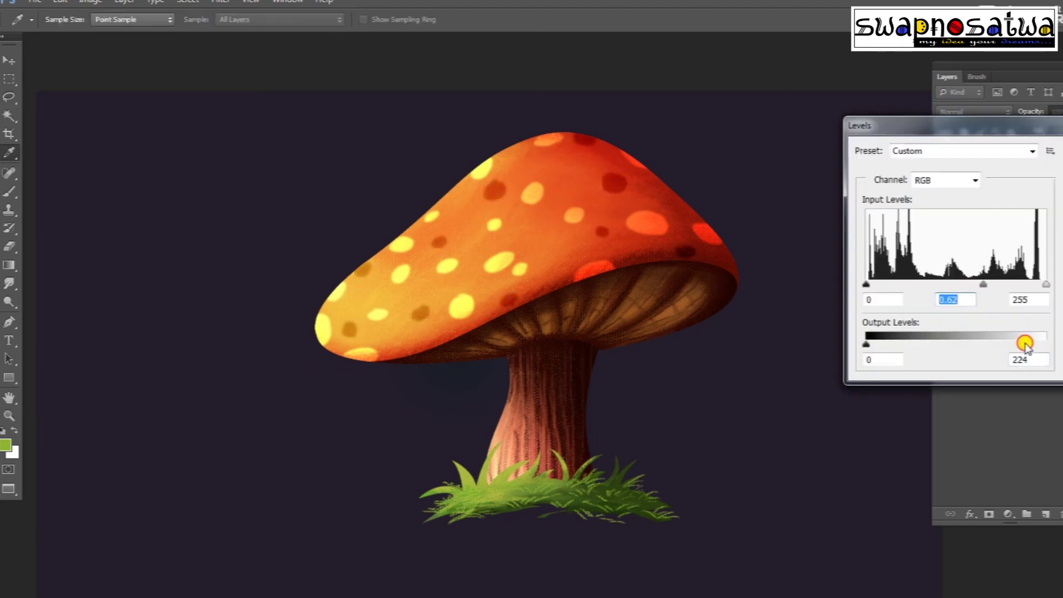
mouse_move(983, 285)
left_mouse_down()
mouse_move(994, 283)
mouse_move(970, 283)
left_mouse_up()
key("Return")
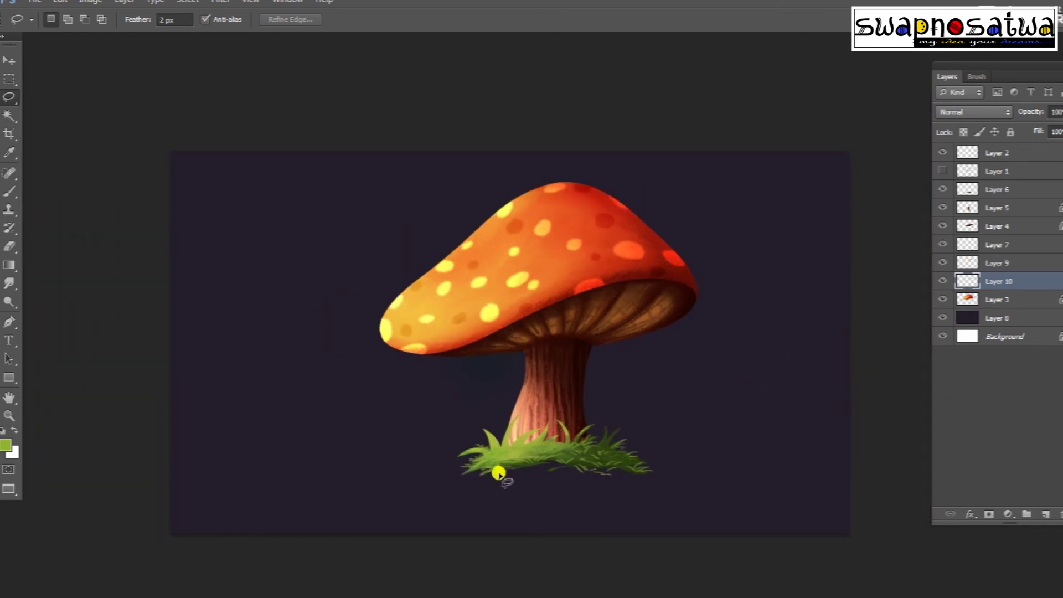
Paint bright yellow highlights across the grass.
left_click(803, 373)
key("Return")
key("b")
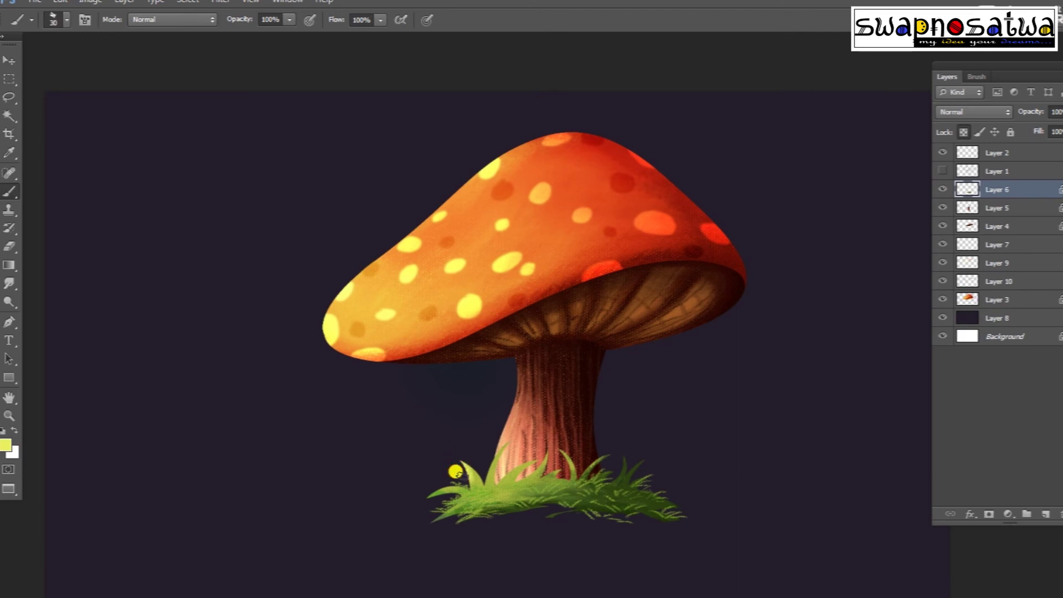
left_click_drag(427, 491, 541, 488)
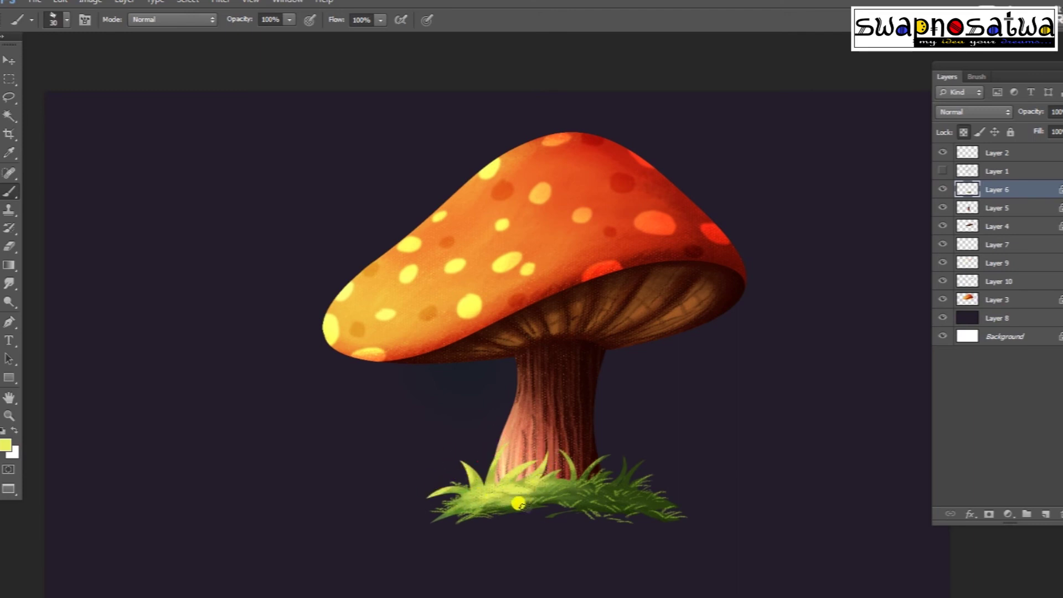
Lasso the right part of the grass with 50 px feather and darken it with Levels.
key("l")
left_click(167, 18)
type("50")
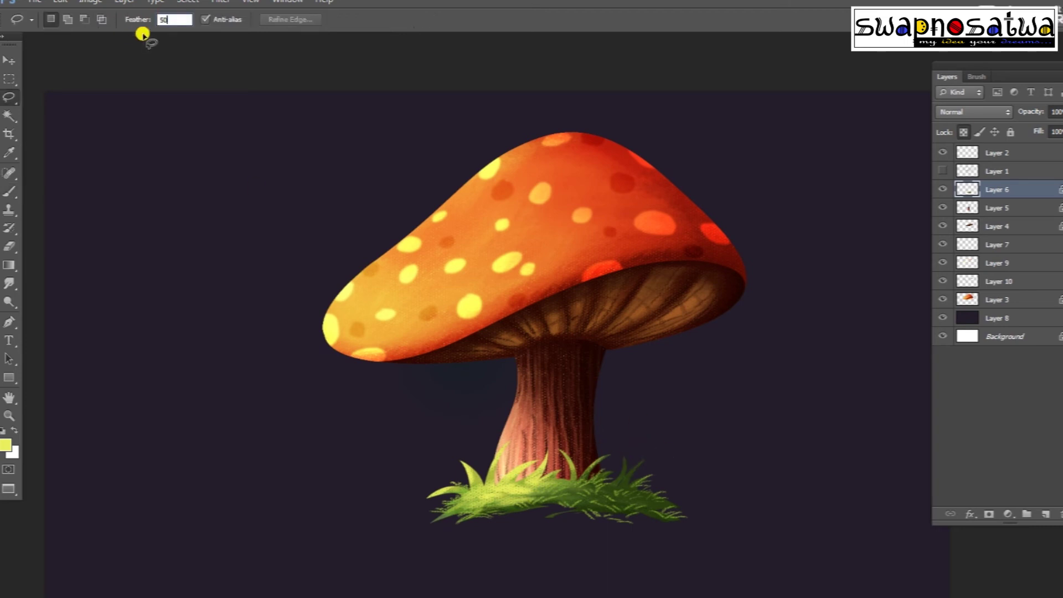
left_click_drag(676, 463, 693, 528)
key("ctrl+l")
left_click_drag(980, 285, 973, 284)
left_click_drag(1046, 344, 1024, 345)
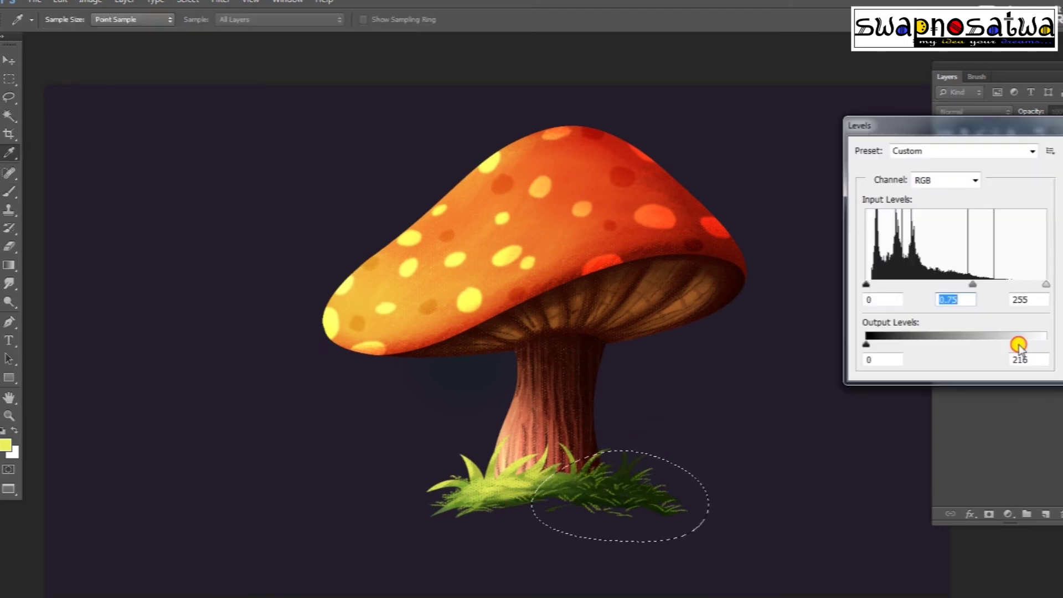
left_click_drag(972, 284, 975, 284)
key("Return")
Reselect the right grass, dim it further with Levels, then deselect.
mouse_move(642, 443)
left_mouse_down()
mouse_move(539, 448)
mouse_move(673, 487)
left_mouse_up()
key("ctrl+l")
left_click_drag(955, 284, 953, 284)
left_click_drag(1046, 344, 1033, 344)
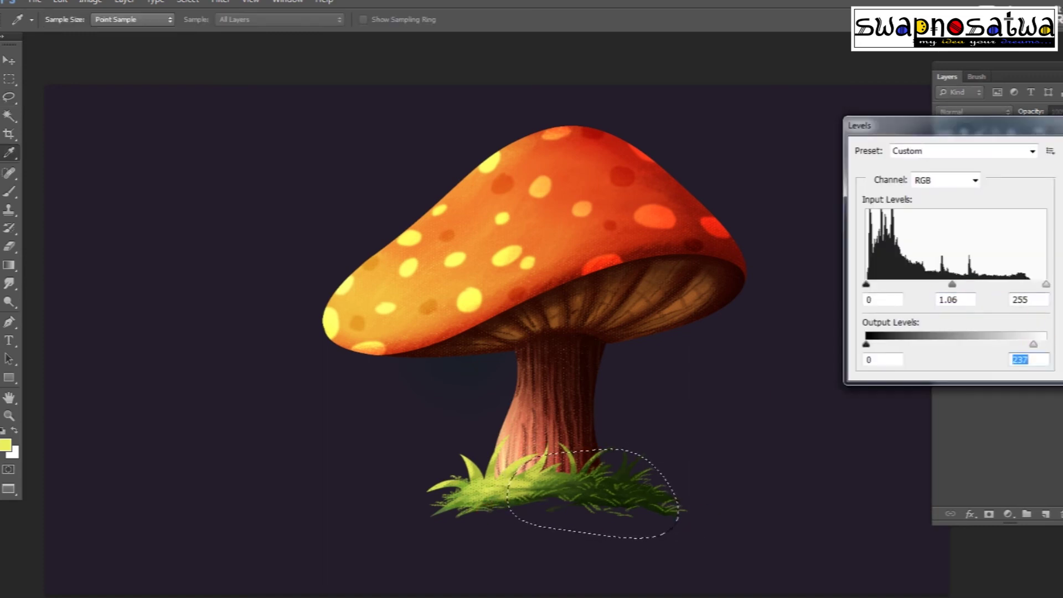
key("Return")
key("ctrl+d")
key("ctrl+minus")
Darken the background layer almost to black with Color Balance and Levels.
key("ctrl+b")
left_click_drag(890, 427, 892, 427)
key("Return")
key("ctrl+l")
left_click_drag(956, 284, 981, 286)
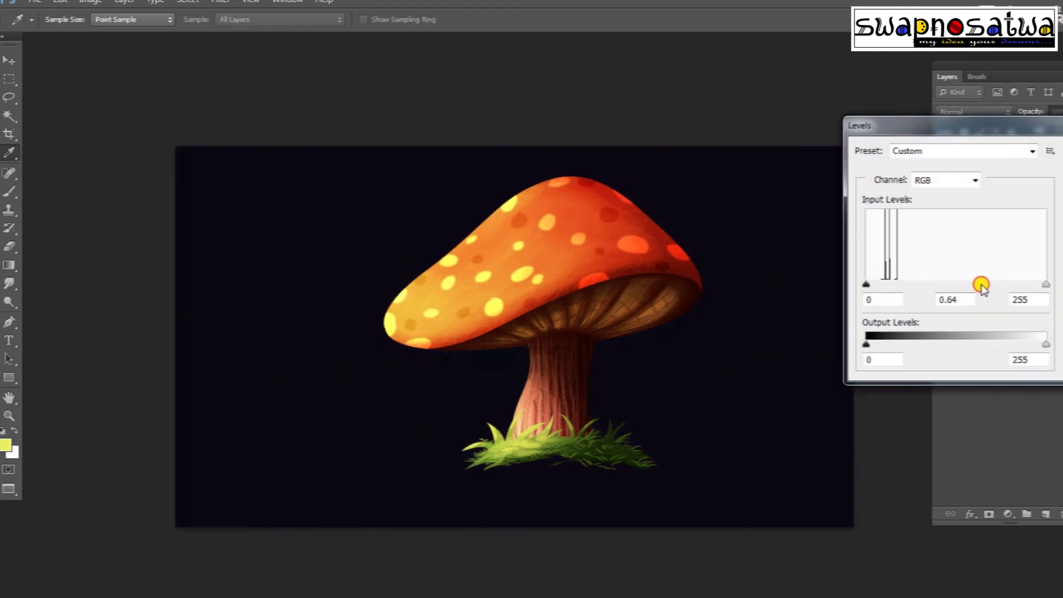
key("Return")
key("v")
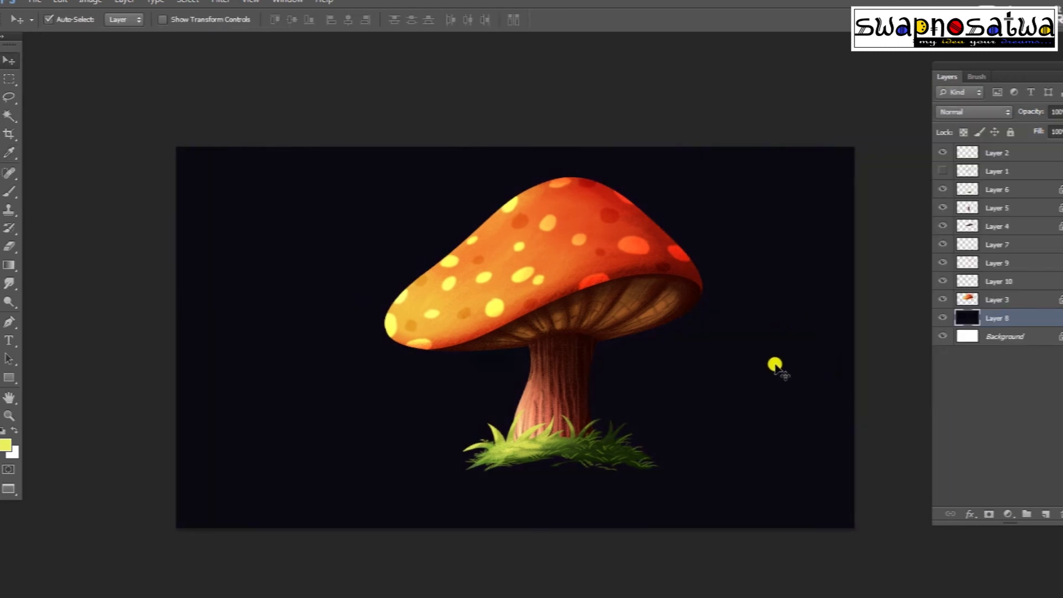
key("ctrl+plus")
key("alt+bracketright")
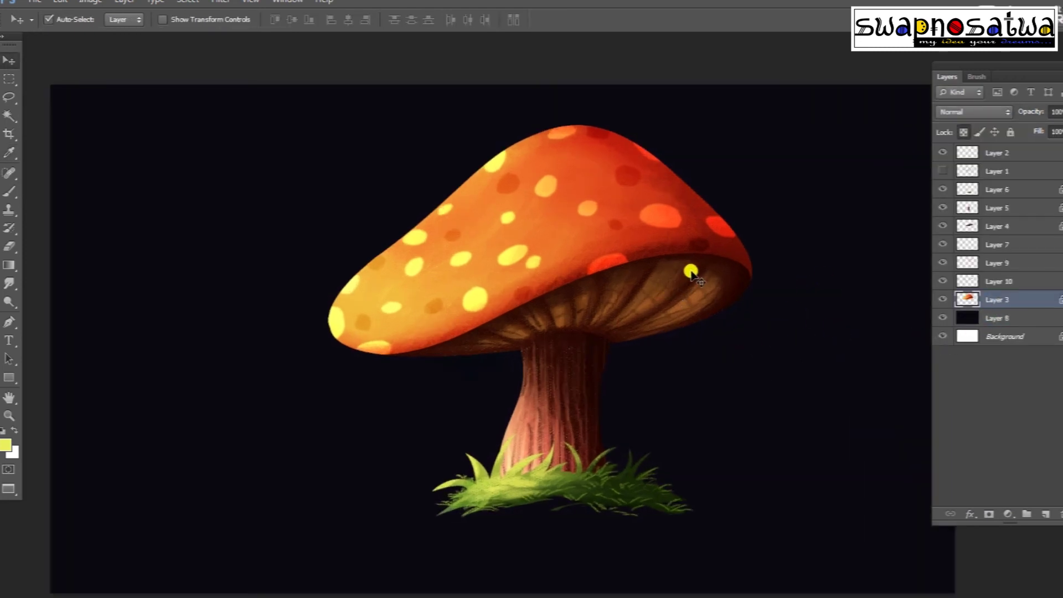
Sample the dark gill colour as a near-black foreground and zoom out to the whole image.
key("b")
left_click(691, 272, "alt")
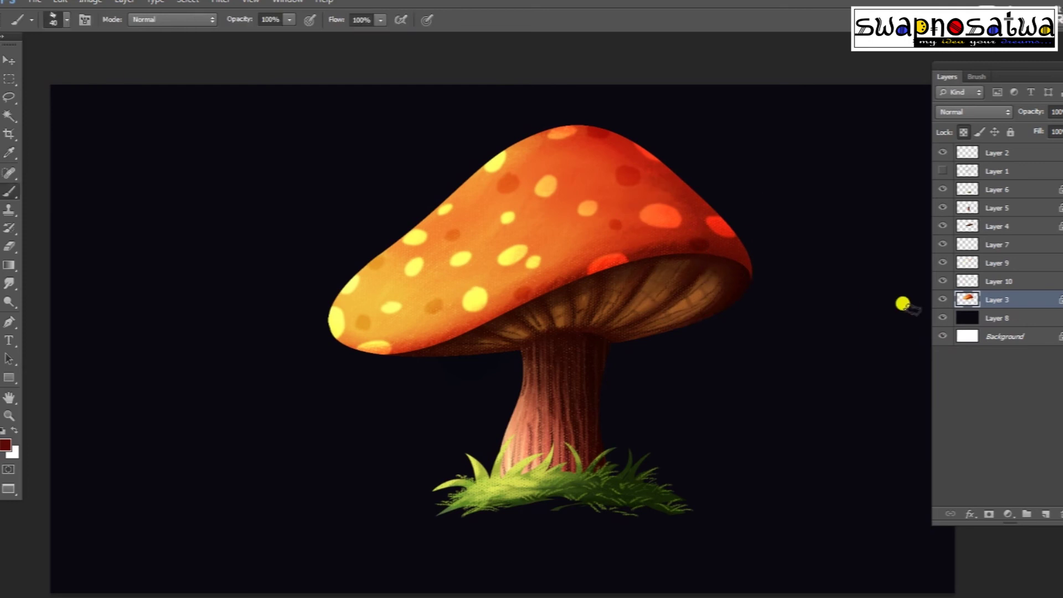
left_click(859, 515)
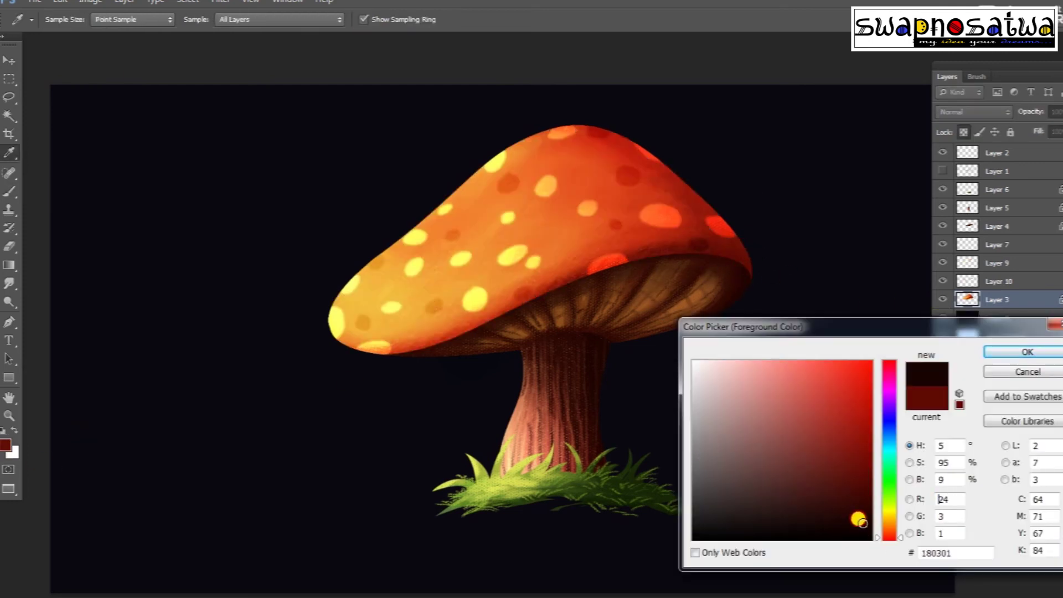
key("Return")
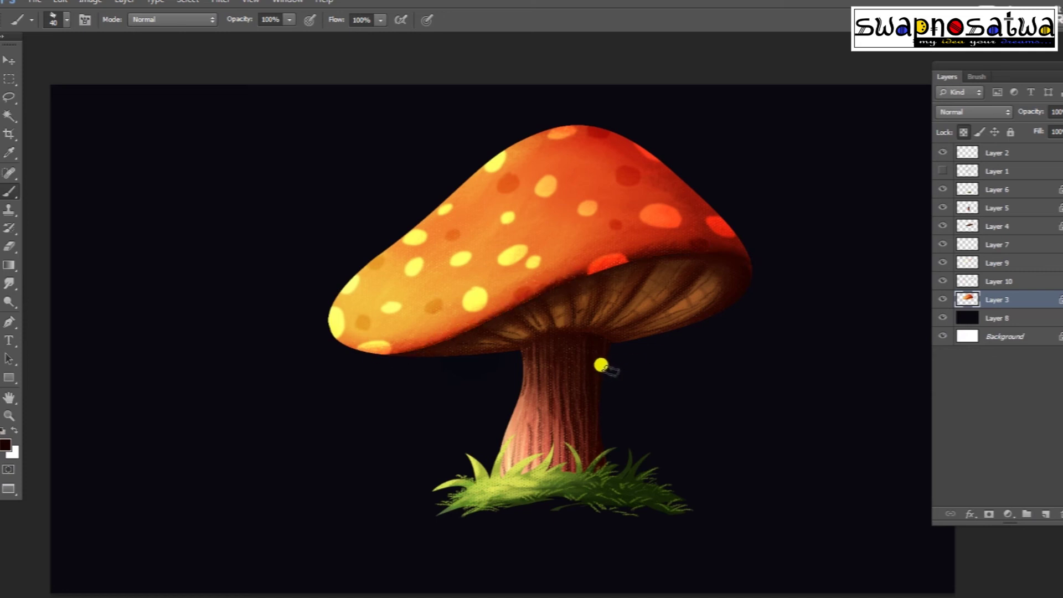
key("ctrl+minus")
Try a small lasso selection on Layer 9, dismiss the feather warning and deselect.
left_click(941, 268)
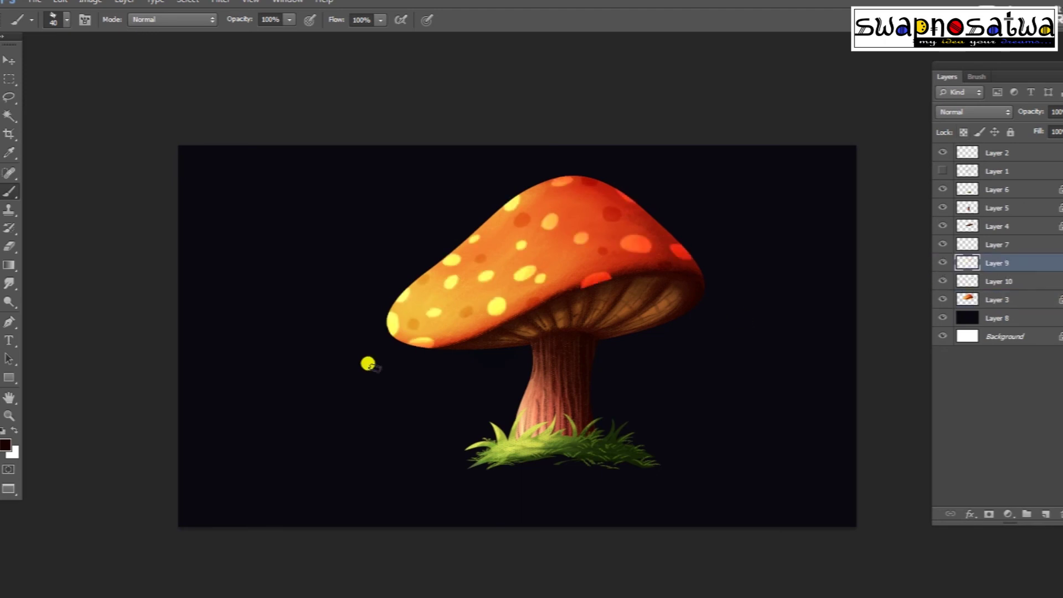
key("l")
left_click_drag(379, 309, 373, 333)
key("Return")
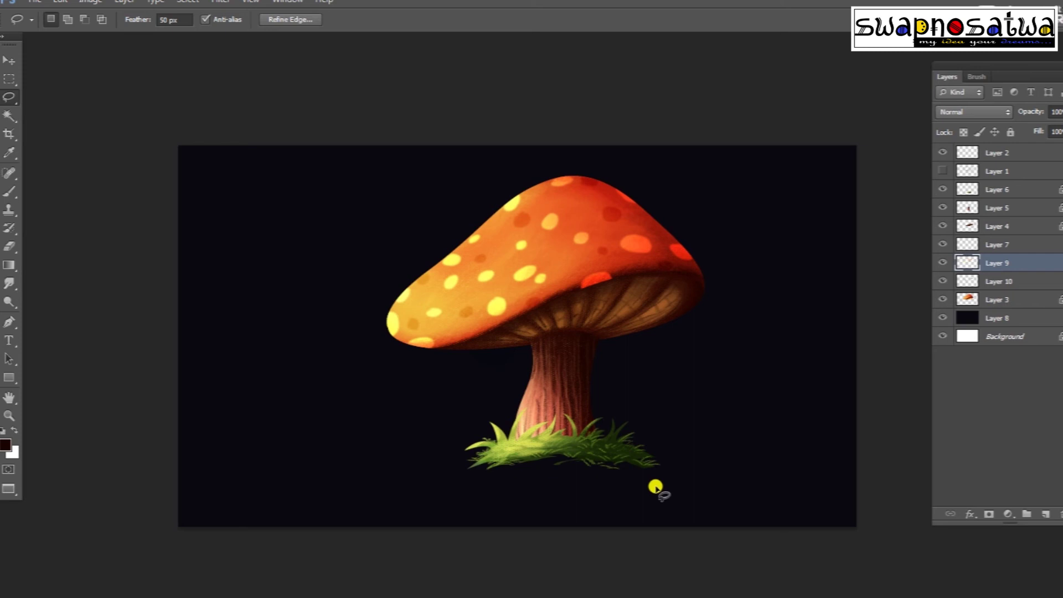
key("ctrl+d")
key("Return")
Select the gill area under the cap and darken it with Levels.
mouse_move(566, 291)
left_mouse_down()
mouse_move(621, 265)
mouse_move(592, 309)
left_mouse_up()
key("ctrl+l")
left_click_drag(1040, 346, 971, 344)
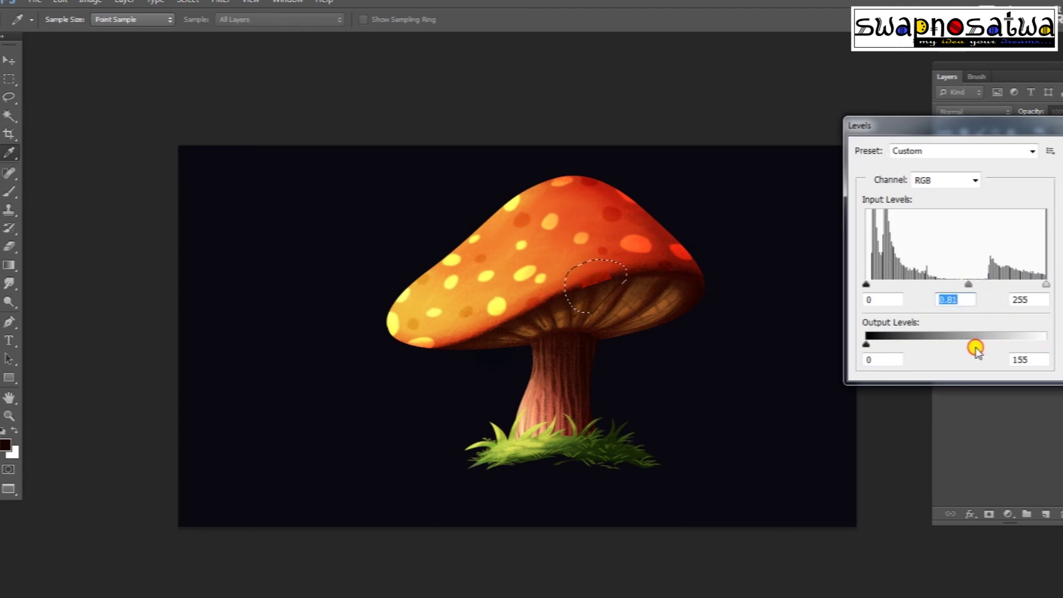
key("Return")
key("ctrl+d")
left_click_drag(574, 277, 576, 299)
left_click(620, 350)
Make Layer 8 active and set a very dark navy foreground colour.
left_click(982, 304)
key("i")
left_click(5, 445)
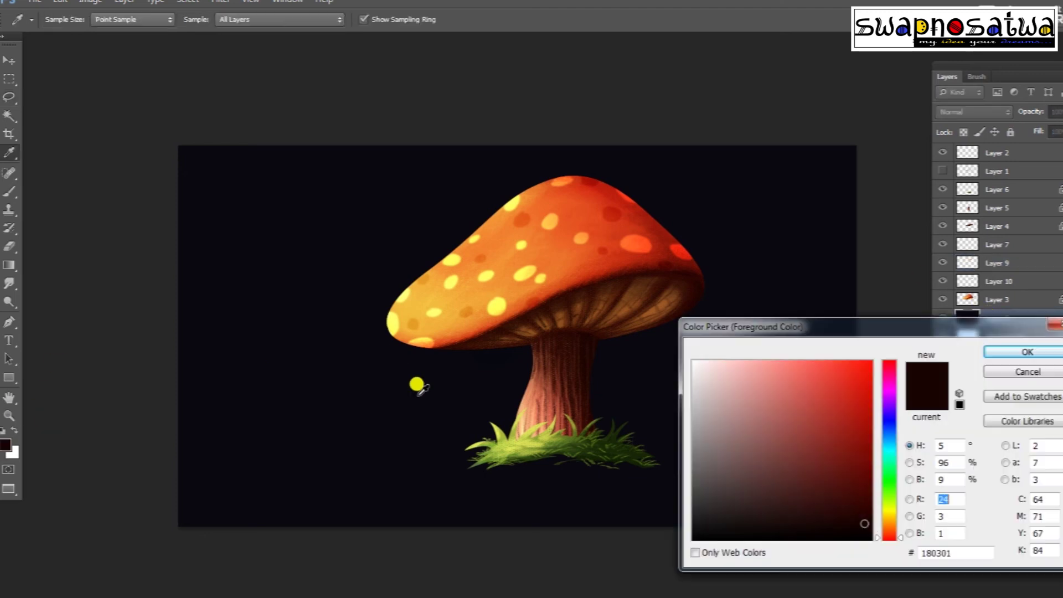
left_click_drag(898, 464, 890, 416)
left_click_drag(854, 510, 847, 508)
key("Return")
Paint dark blue haze with a large soft brush around the stem and grass.
key("l")
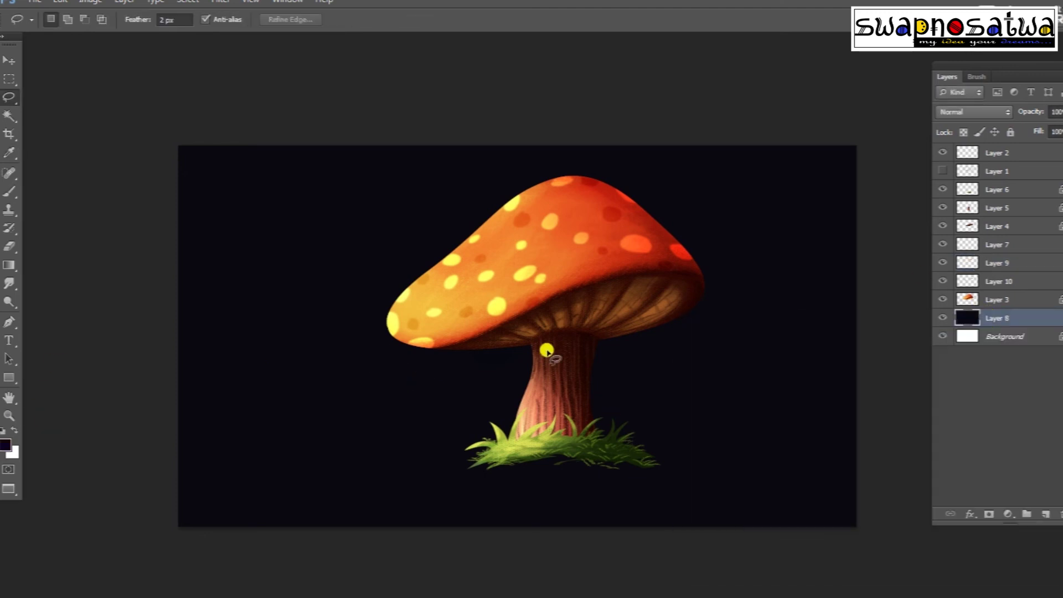
key("b")
left_click(546, 354)
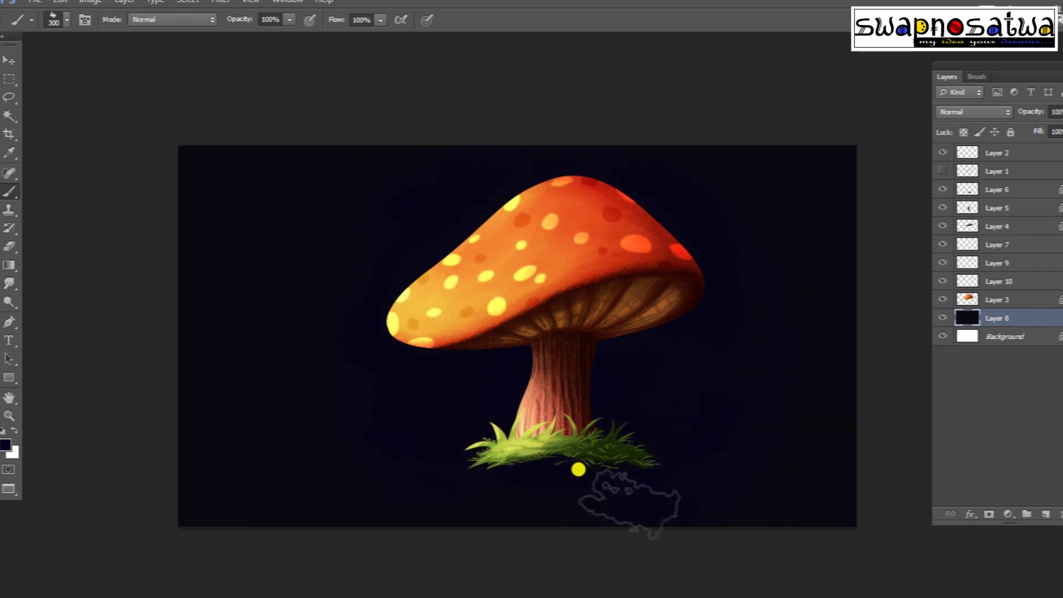
left_click(495, 460)
Paint dark maroon shading along the canvas edges.
left_click(809, 443)
key("Return")
left_click_drag(675, 440, 733, 460)
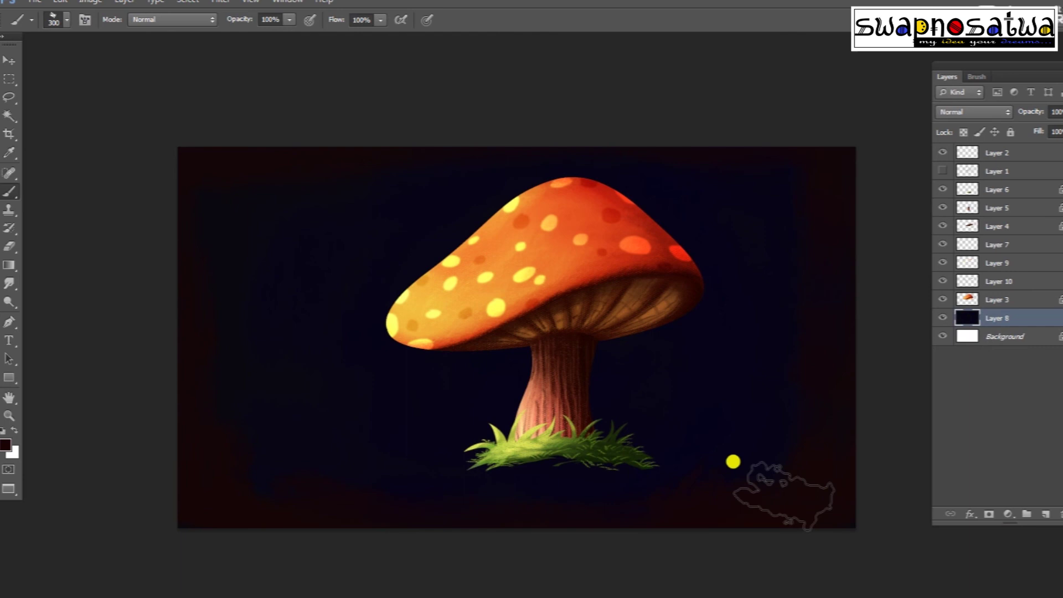
key("i")
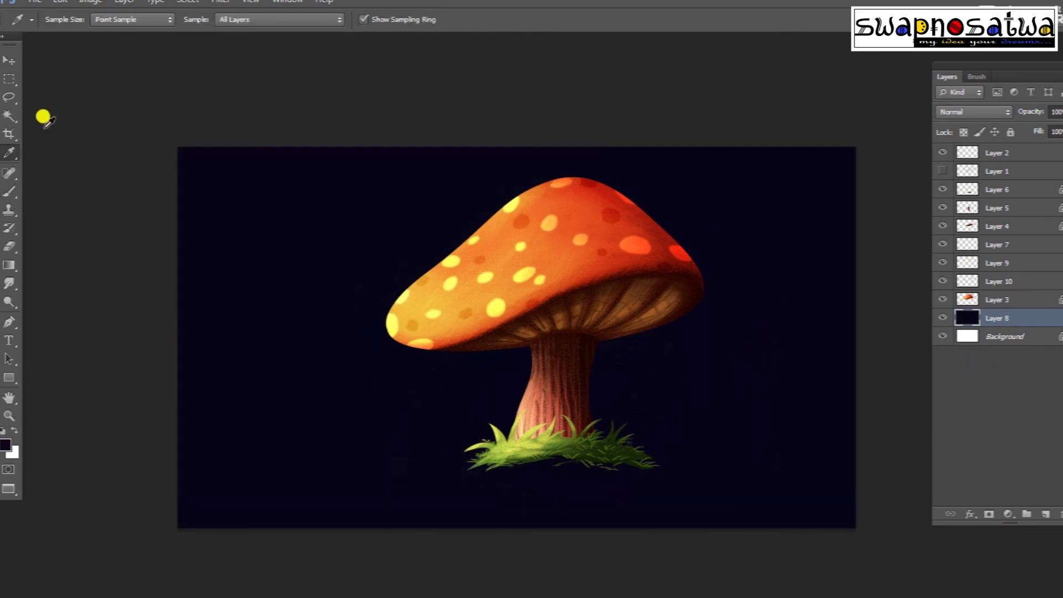
Set a dark grey-navy gradient in the Gradient Editor.
double_click(66, 335)
left_click(747, 484)
left_click(1025, 349)
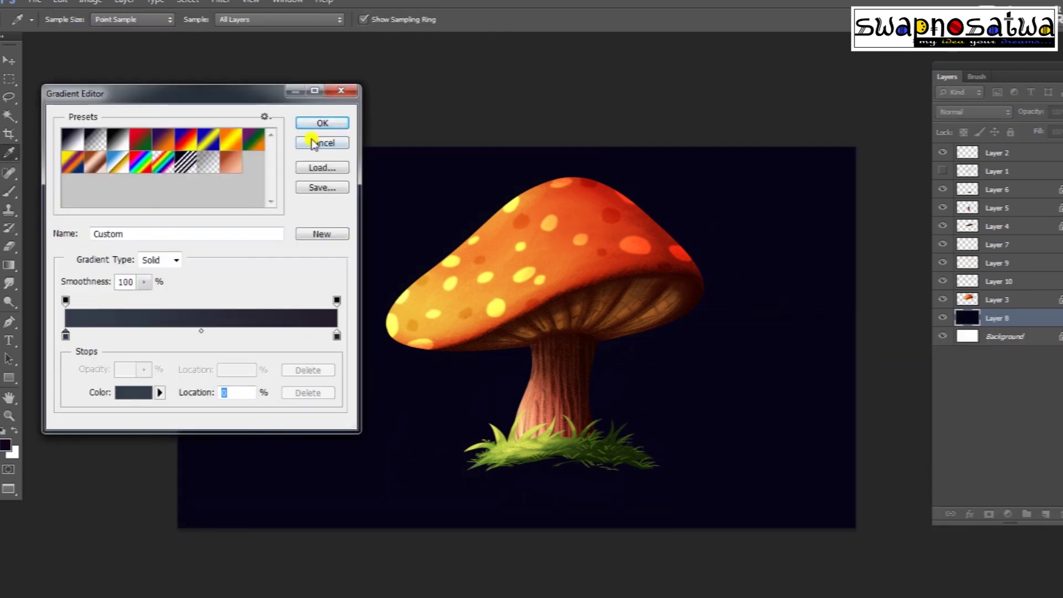
left_click(322, 123)
Fill Layer 8 with a radial gradient centred behind the mushroom.
mouse_move(536, 325)
left_mouse_down()
mouse_move(175, 351)
mouse_move(489, 370)
left_mouse_up()
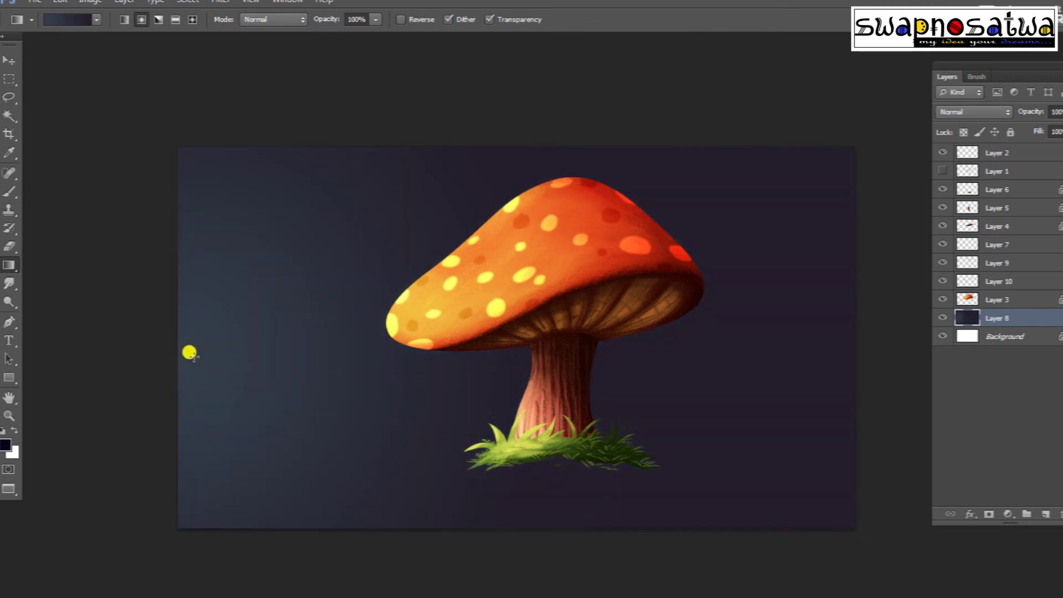
left_click_drag(548, 526, 548, 487)
mouse_move(545, 388)
left_mouse_down()
mouse_move(541, 344)
mouse_move(429, 346)
left_mouse_up()
left_click_drag(546, 347, 280, 354)
Lower the background's Levels output highlights to 147 and balance it toward teal.
key("ctrl+l")
left_click_drag(1045, 344, 970, 346)
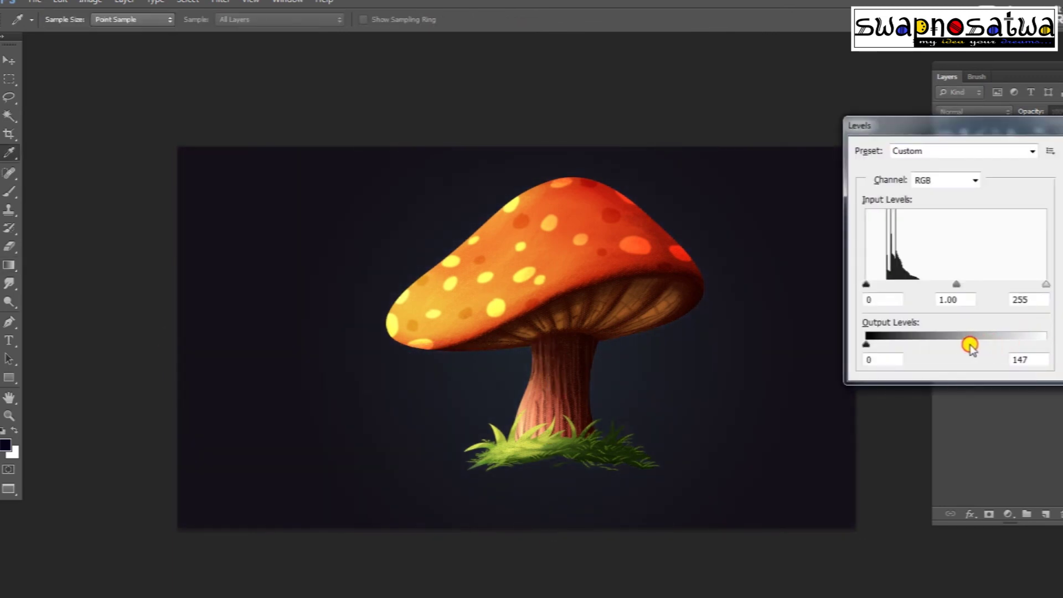
key("Return")
key("ctrl+b")
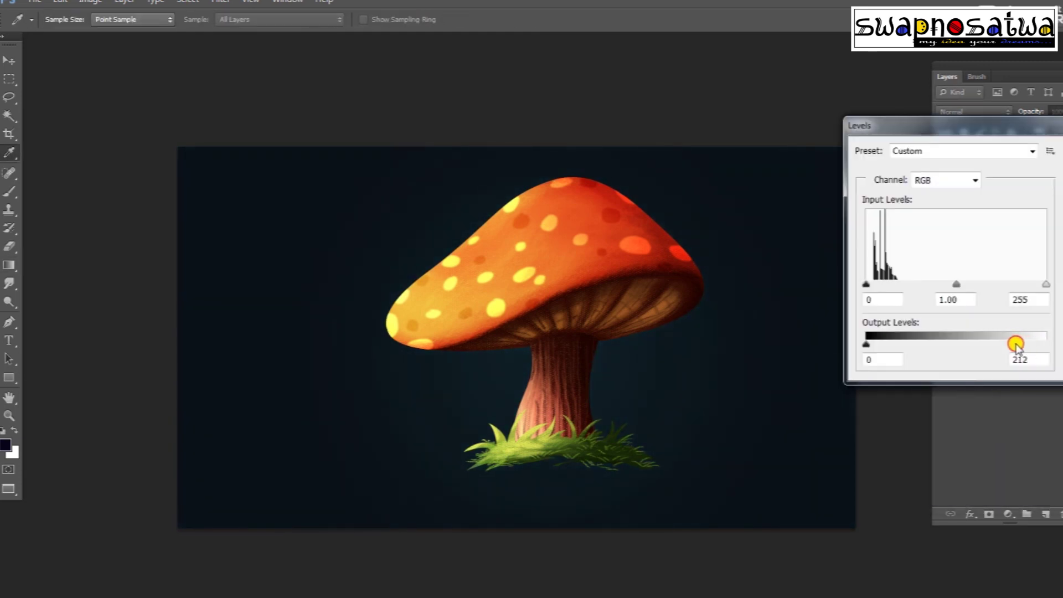
key("Return")
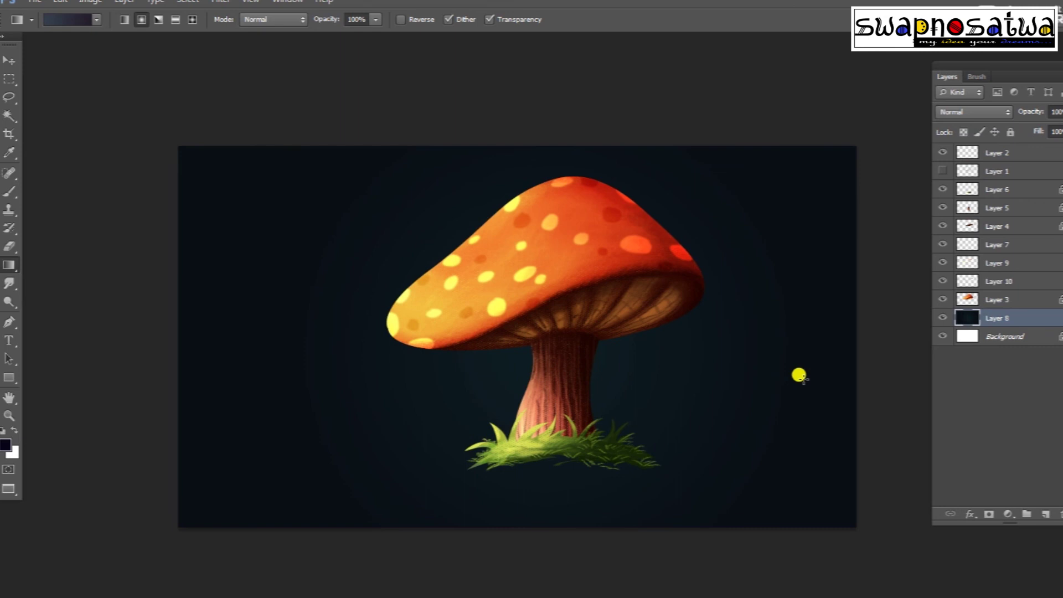
Shift the mushroom cap on Layer 3 redder (+76) with Color Balance.
left_click(996, 299)
key("ctrl+b")
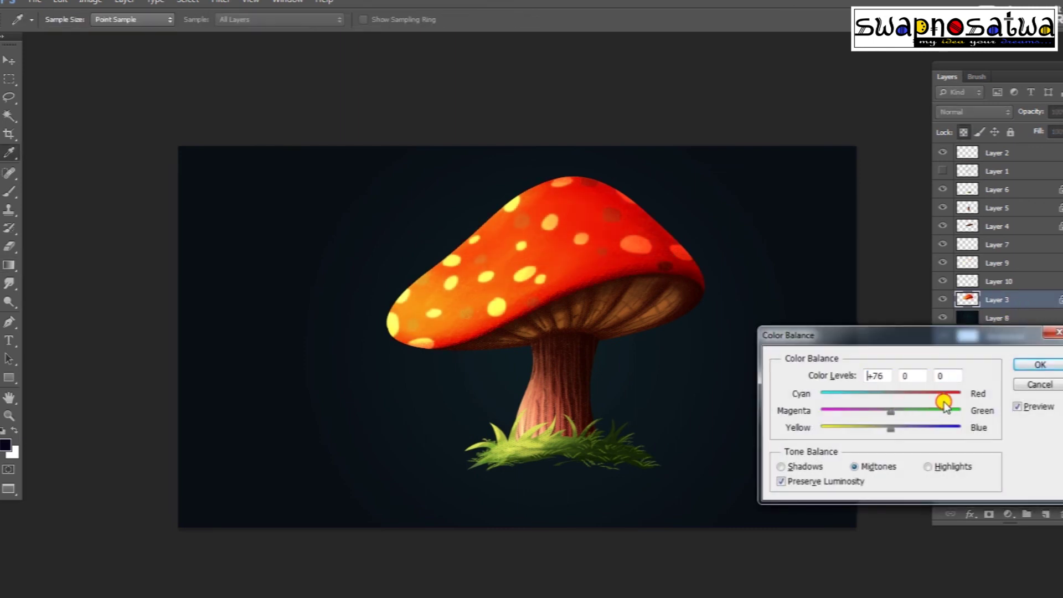
key("Return")
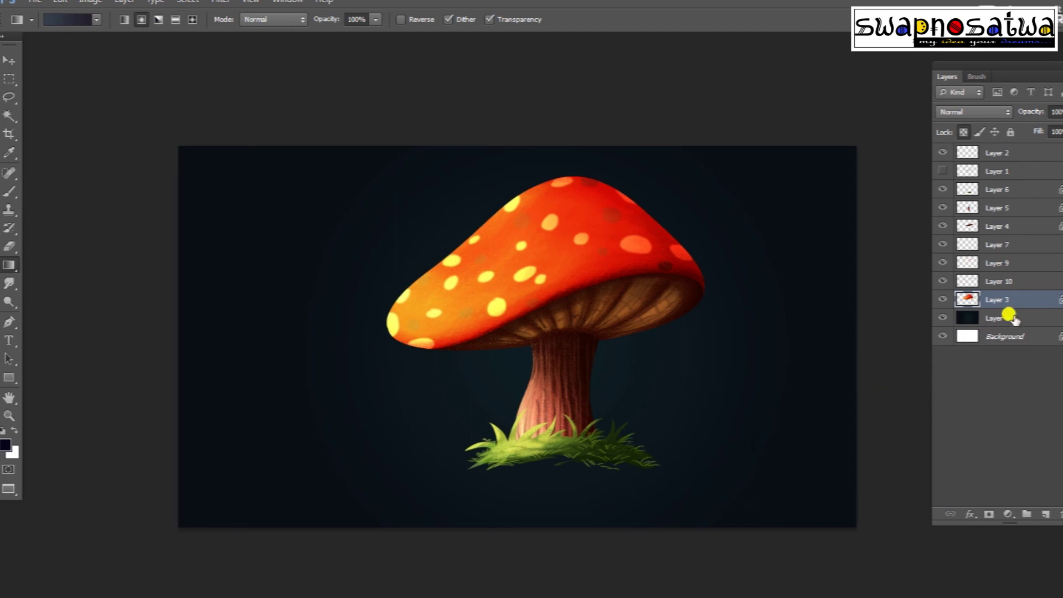
key("b")
right_click(518, 147)
key("F5")
On a new layer, paint purple rim light along the cap's right edge at 83% opacity.
left_click(7, 448)
left_click(808, 356)
key("Return")
key("F7")
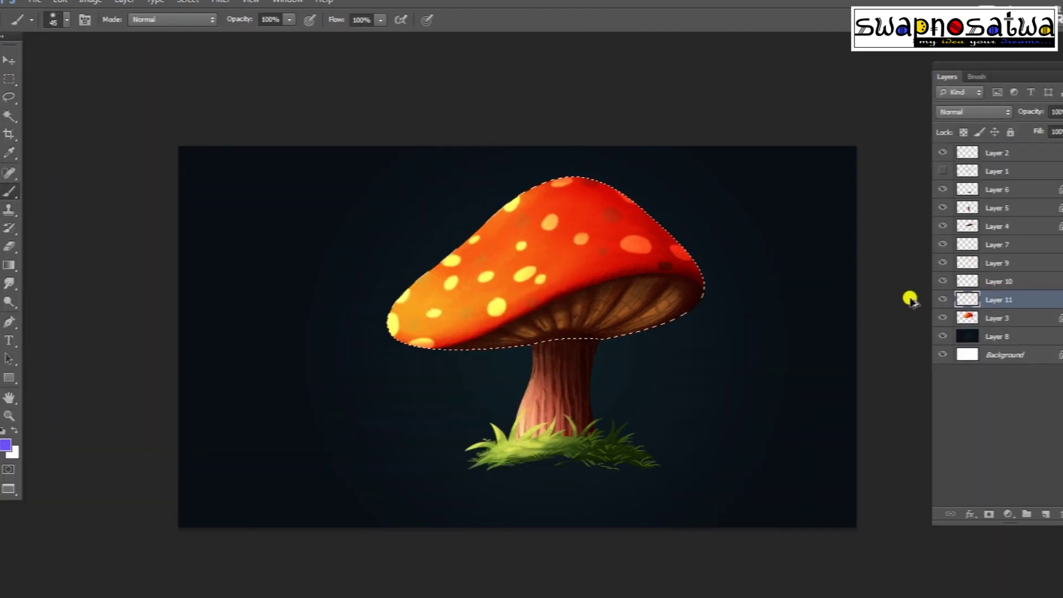
key("bracketright")
key("bracketright")
key("bracketright")
left_click_drag(585, 149, 687, 246)
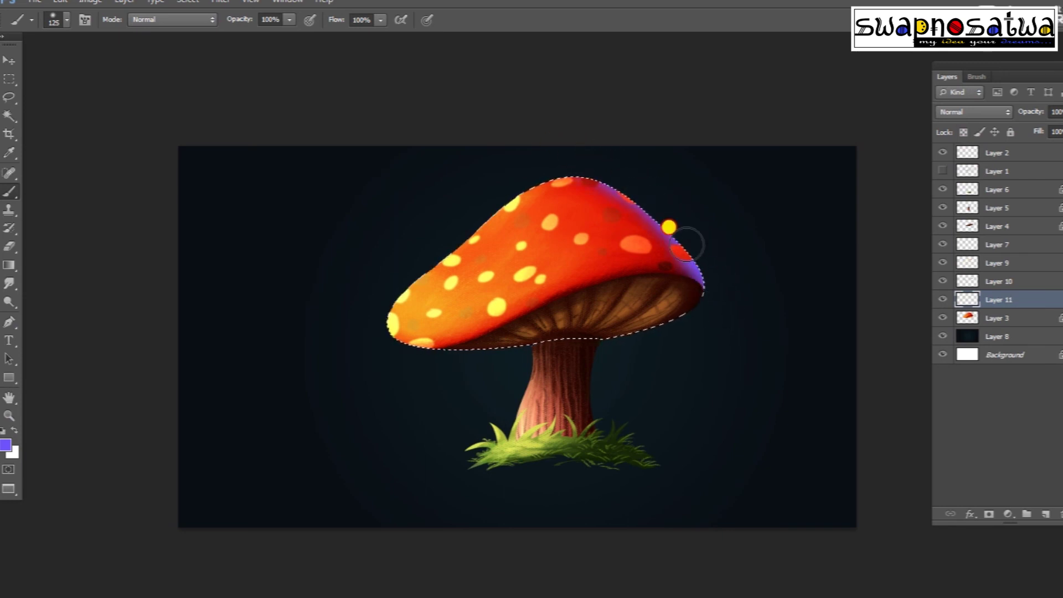
key("ctrl+d")
left_click_drag(1059, 112, 1059, 128)
Within the cap selection, tint the upper-left edge pink and the top faint cyan.
left_click(967, 319, "ctrl")
left_click(5, 444)
left_click(890, 382)
left_click(1021, 349)
left_click_drag(483, 199, 395, 302)
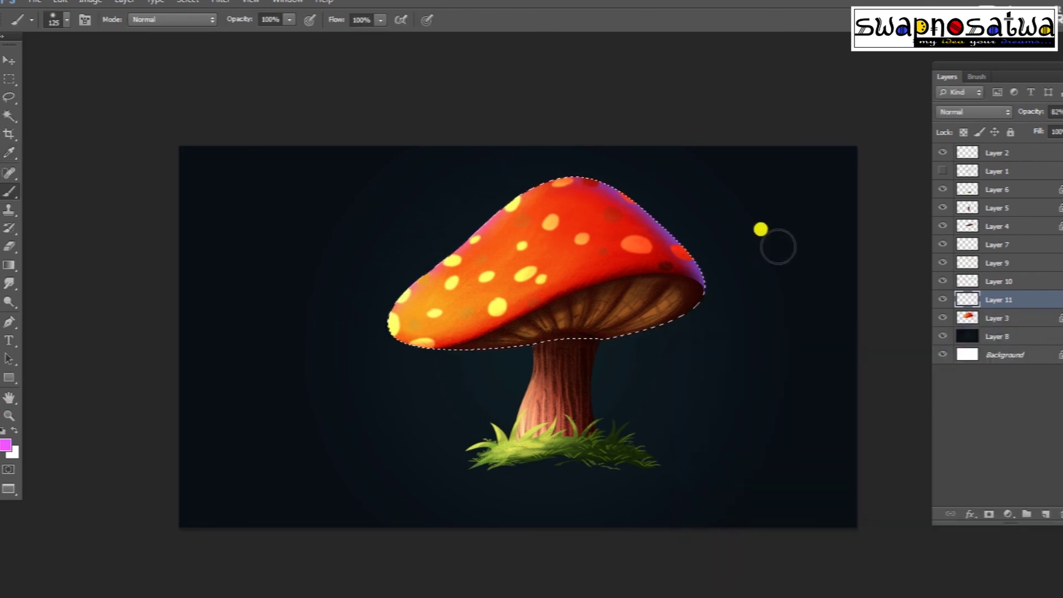
left_click(6, 444)
left_click(887, 443)
left_click(1020, 349)
left_click_drag(480, 183, 427, 232)
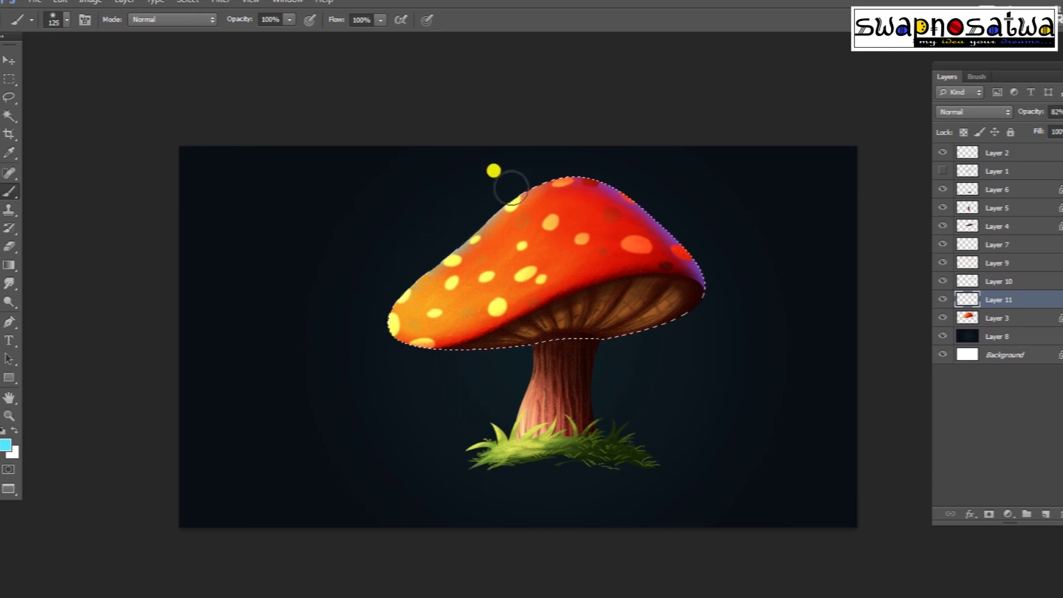
key("ctrl+d")
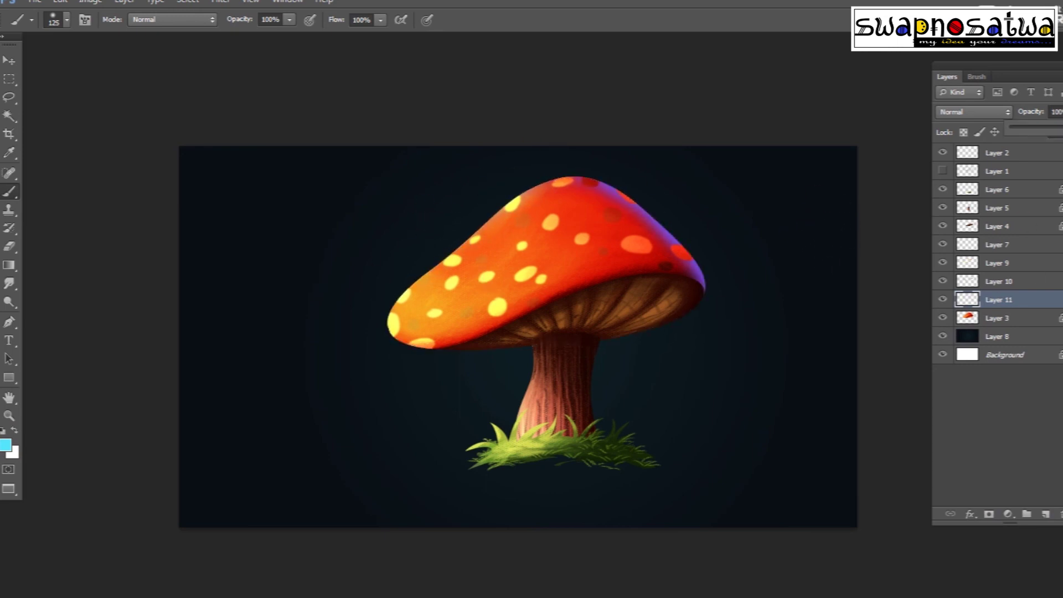
Adjust the rim light layer's white point with Levels.
key("ctrl+l")
mouse_move(1046, 285)
left_mouse_down()
mouse_move(971, 289)
mouse_move(1019, 289)
left_mouse_up()
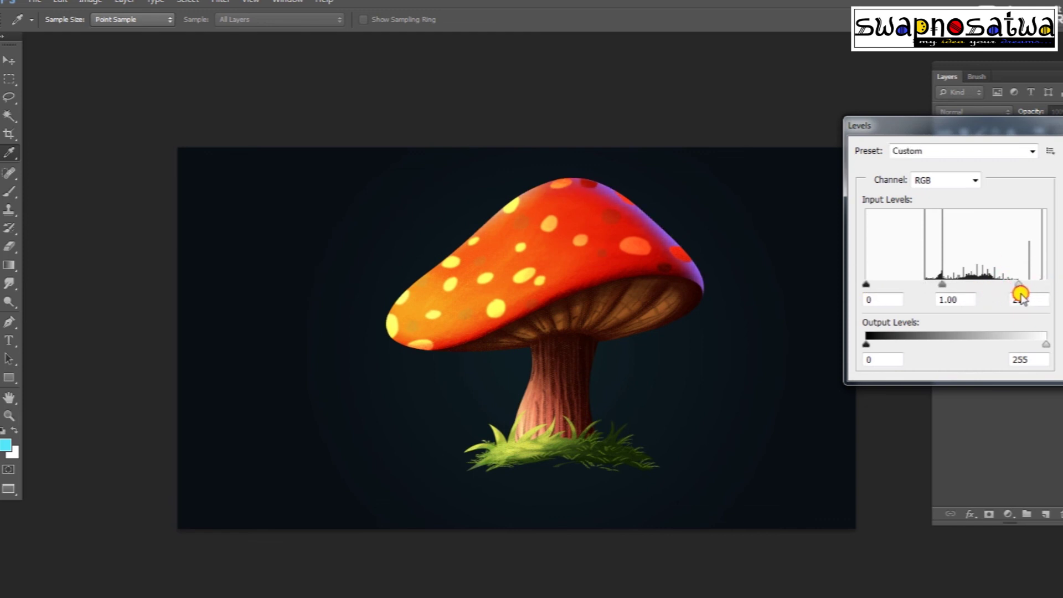
key("Return")
key("b")
Add a stem lighting layer, brighten it with Levels and shift it fully toward cyan.
key("ctrl+shift+alt+n")
key("v")
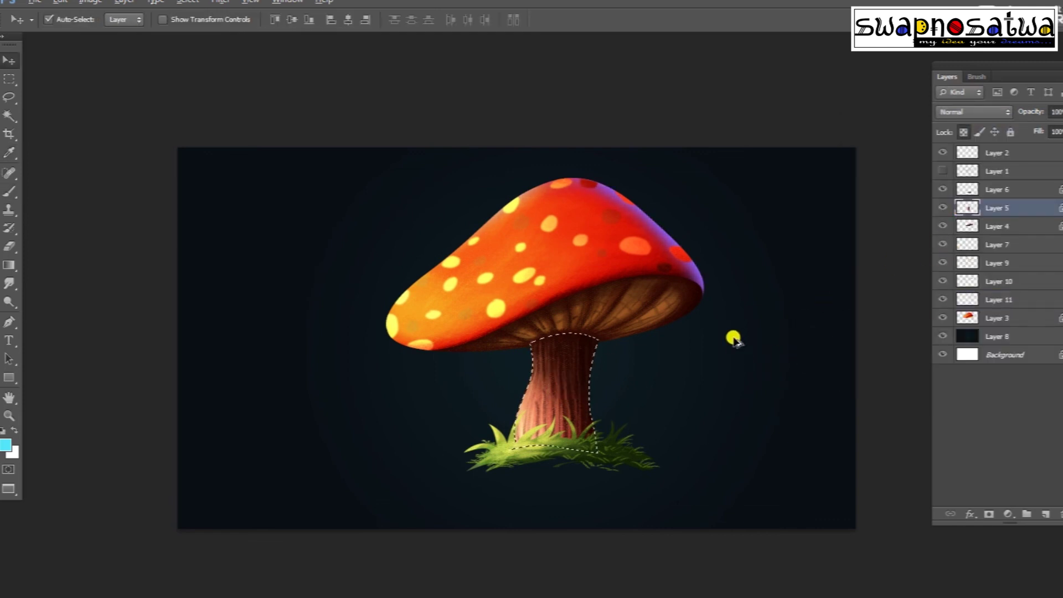
key("b")
key("ctrl+d")
key("ctrl+l")
left_click_drag(1046, 284, 961, 285)
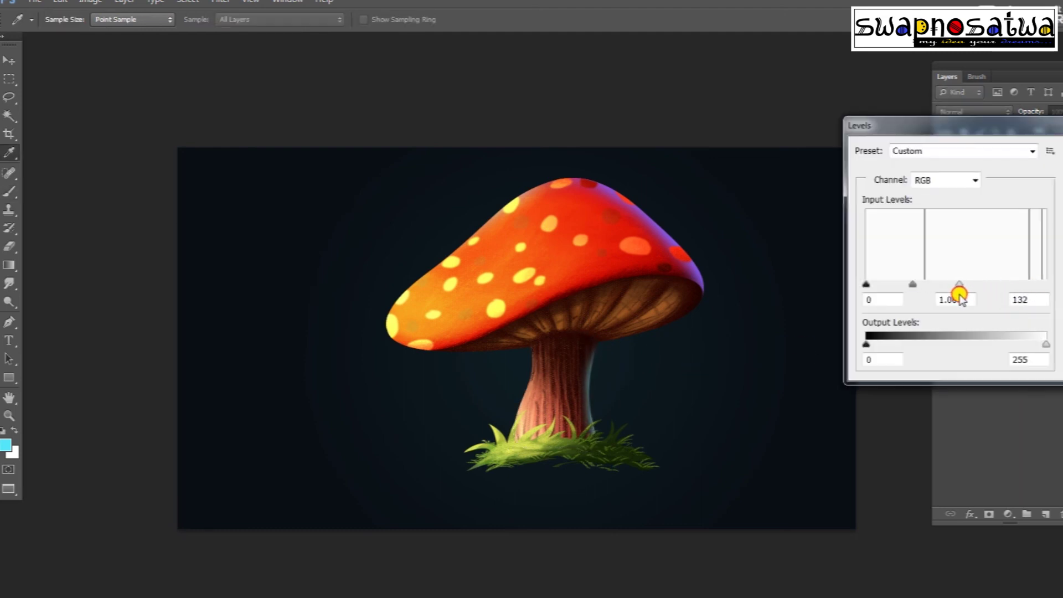
key("Escape")
key("ctrl+b")
left_click_drag(890, 394, 800, 408)
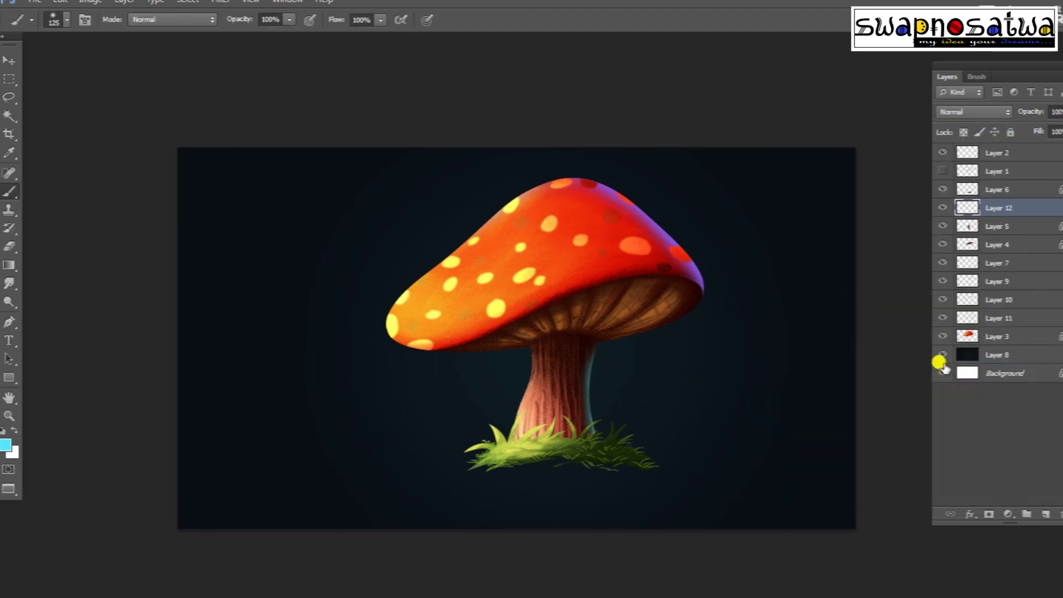
left_click(1019, 366)
Set a purple foreground and shift the stem light's hue to -66.
left_click(5, 444)
left_click(889, 404)
left_click(988, 350)
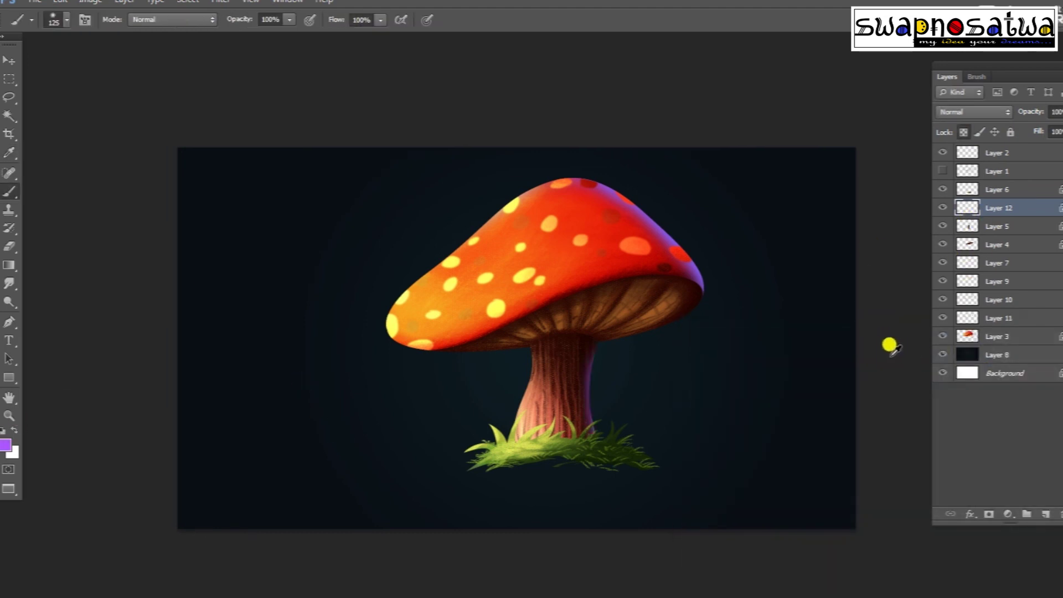
key("ctrl+l")
mouse_move(1039, 280)
left_mouse_down()
mouse_move(954, 285)
mouse_move(1020, 281)
left_mouse_up()
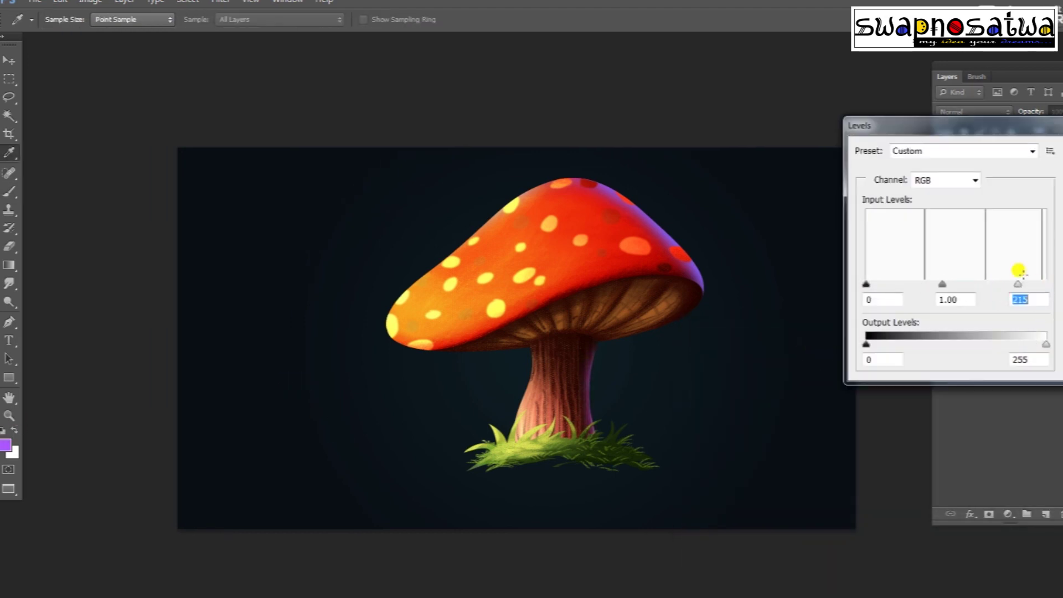
key("Escape")
key("ctrl+u")
mouse_move(992, 166)
left_mouse_down()
mouse_move(871, 166)
mouse_move(1001, 173)
mouse_move(936, 178)
left_mouse_up()
key("Return")
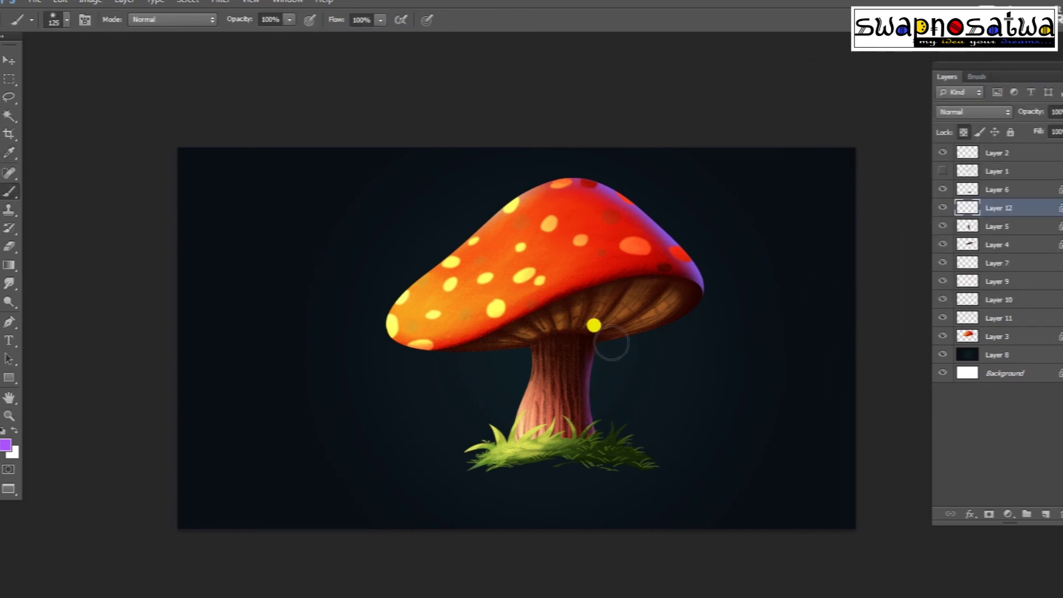
Apply a slight Levels tweak, group Layers 2–3 into Group 1, and view full screen.
key("e")
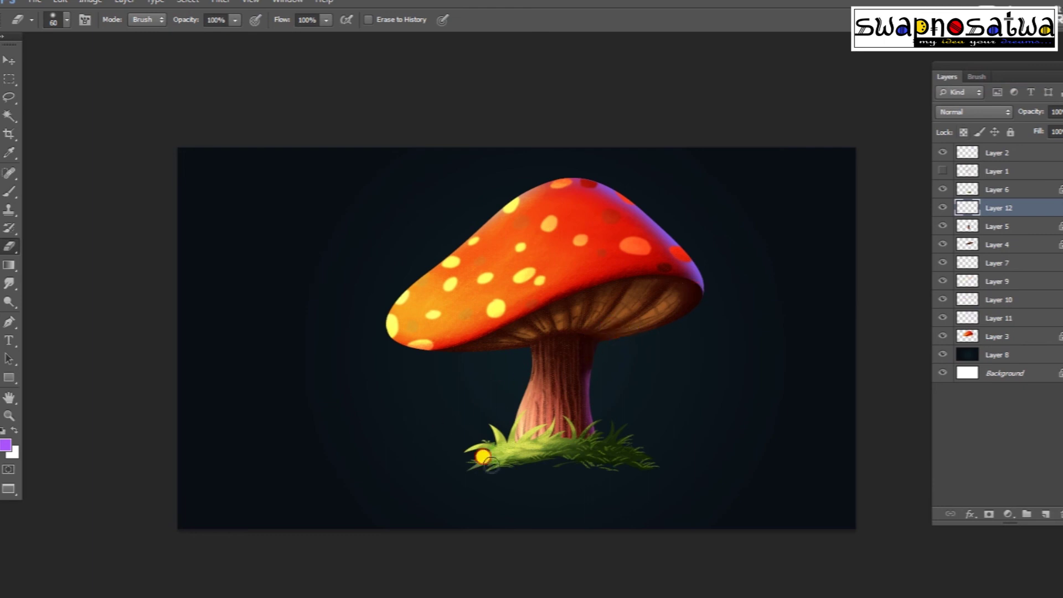
key("ctrl+l")
key("Return")
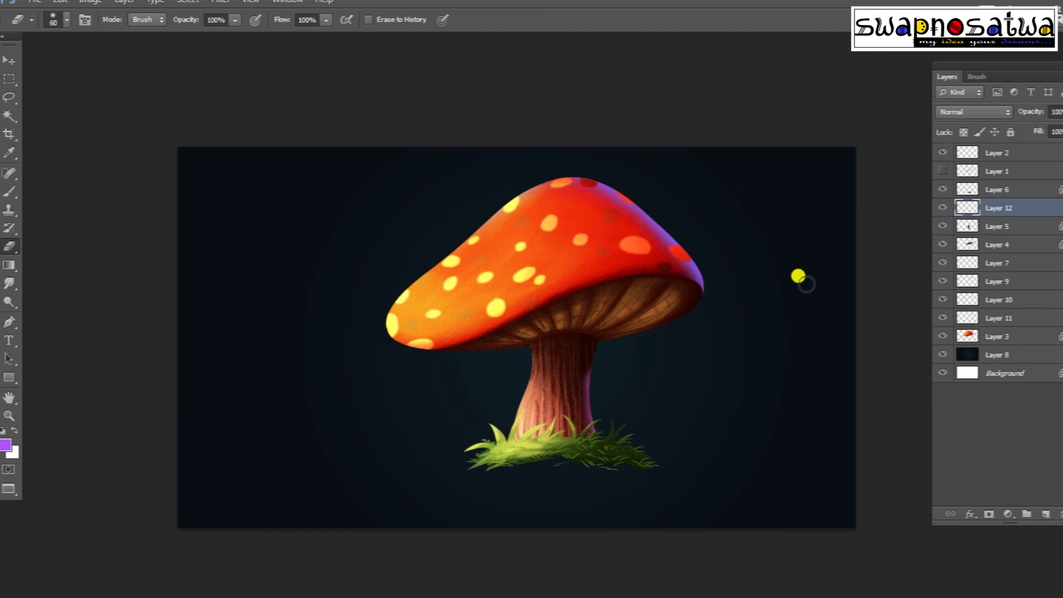
left_click(997, 336)
left_click(1018, 151, "shift")
key("ctrl+g")
key("f")
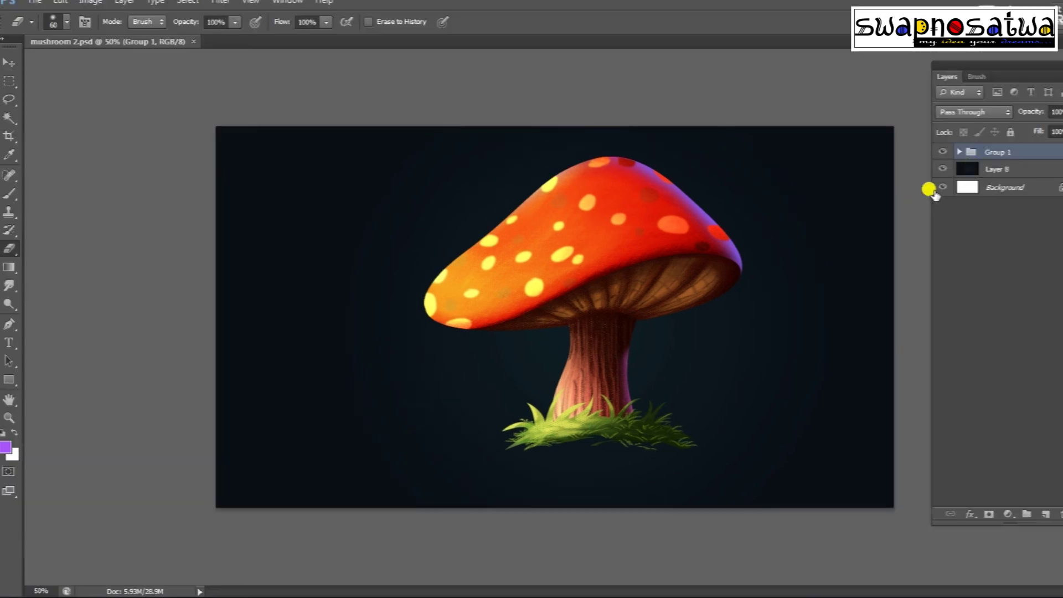
Free-transform Group 1 to nudge the mushroom right and down, then commit.
key("ctrl+t")
mouse_move(699, 261)
left_mouse_down()
mouse_move(776, 277)
mouse_move(774, 299)
left_mouse_up()
key("Return")
key("e")
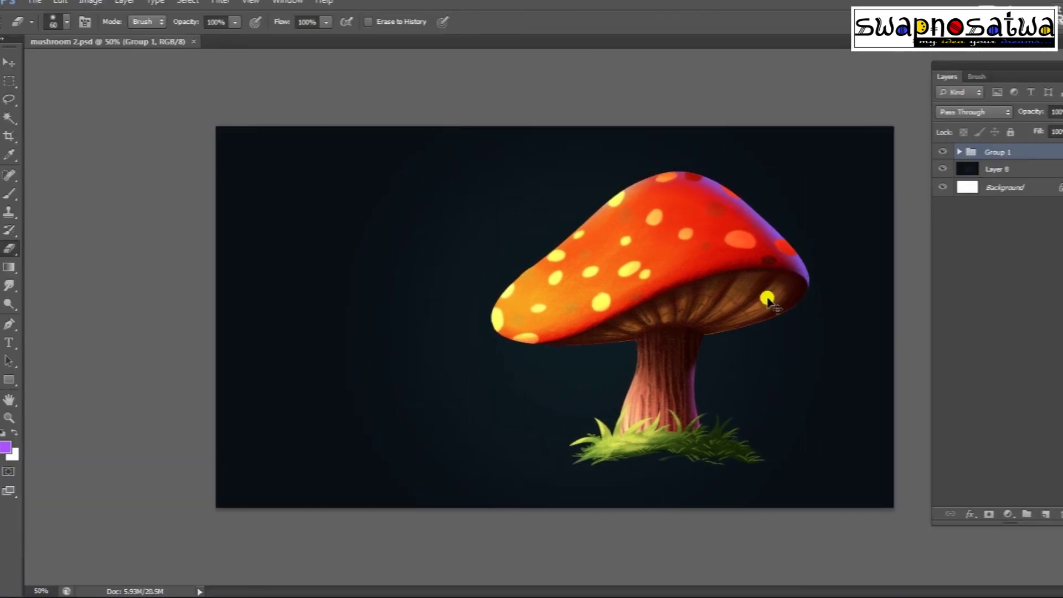